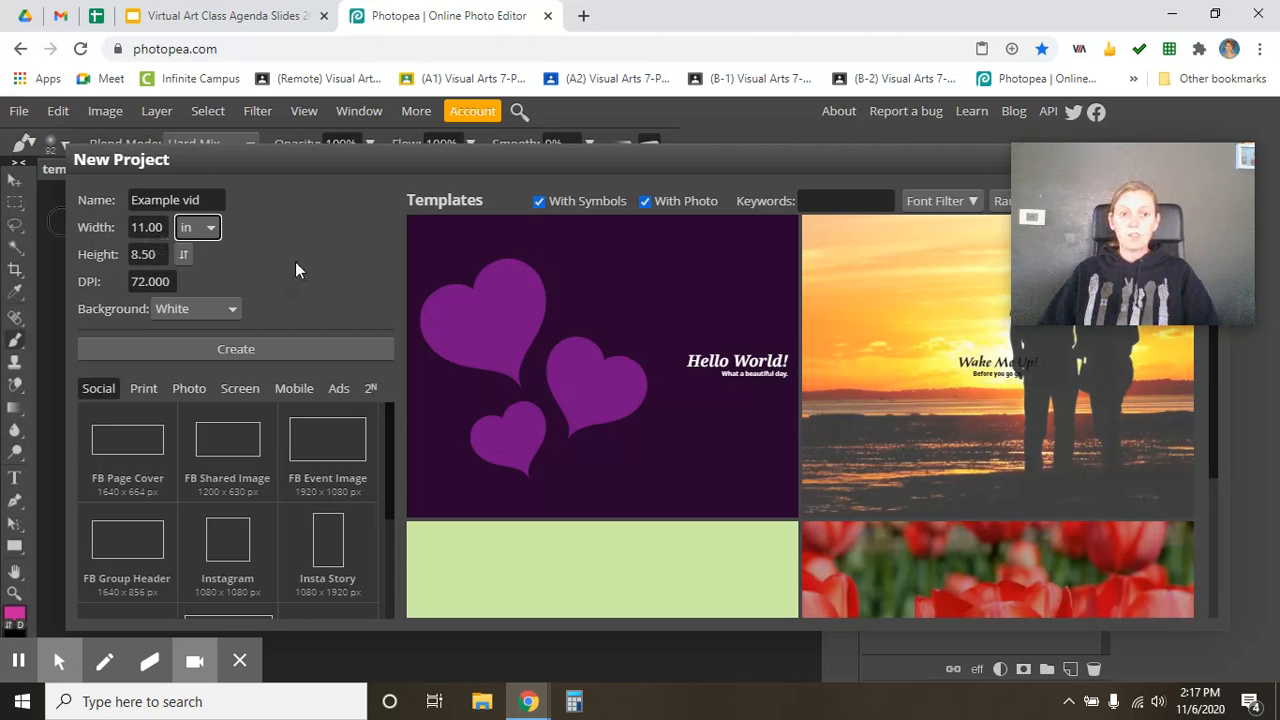
- Create the 11 × 8.5 in project at 72 DPI with a white background and add an empty layer above the background
left_click(240, 309)
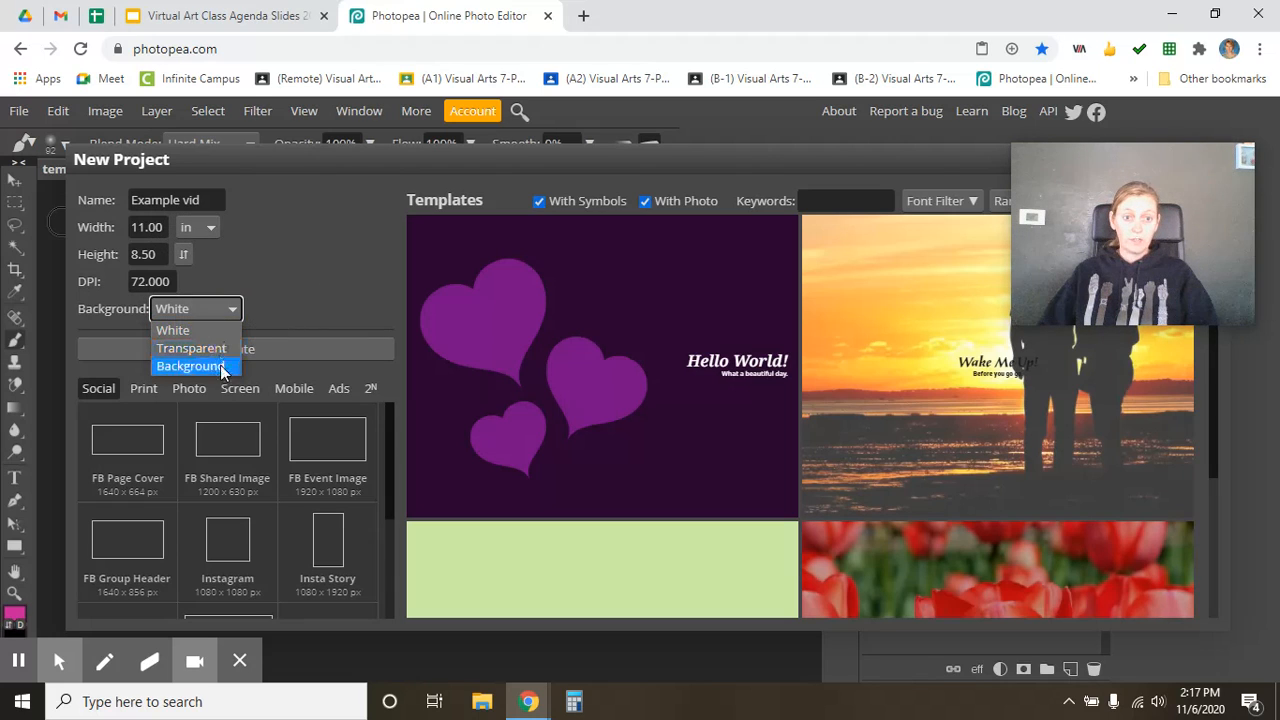
left_click(273, 285)
left_click(308, 349)
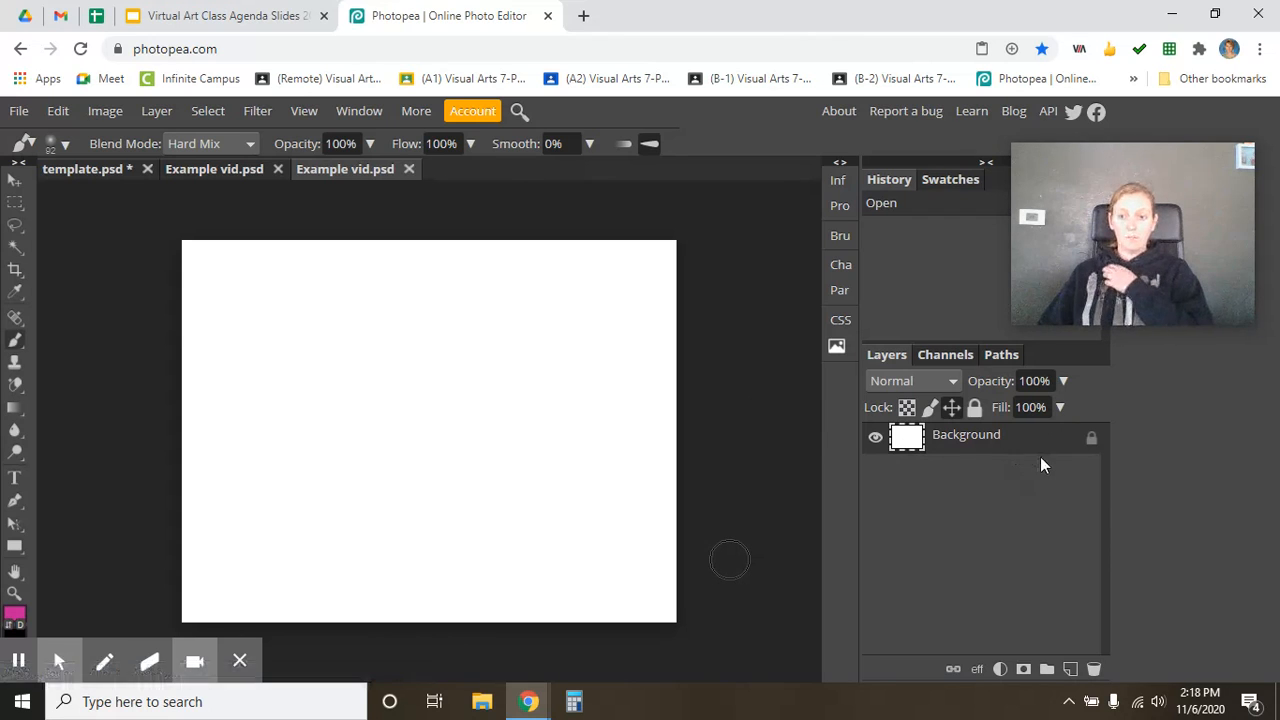
left_click(1070, 669)
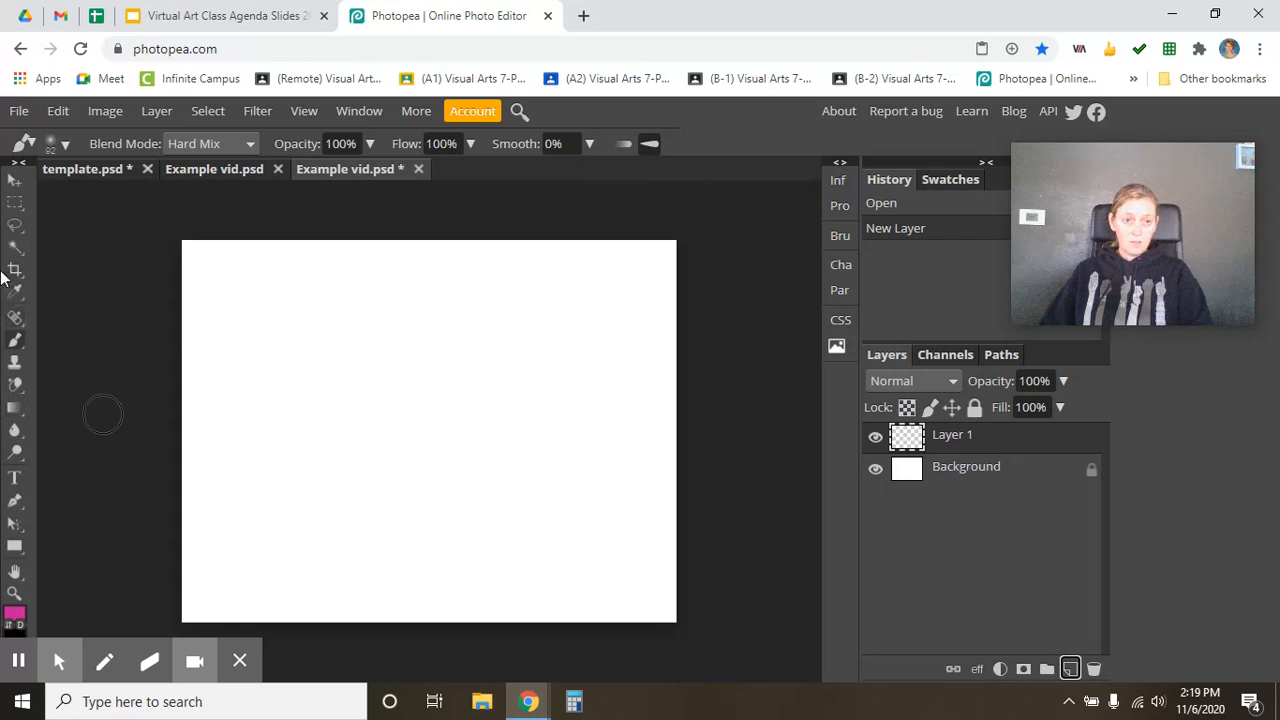
- Examine the tool variants grouped under the Brush, Dodge, Lasso, Magic Wand, Crop and Eraser tools
right_click(17, 344)
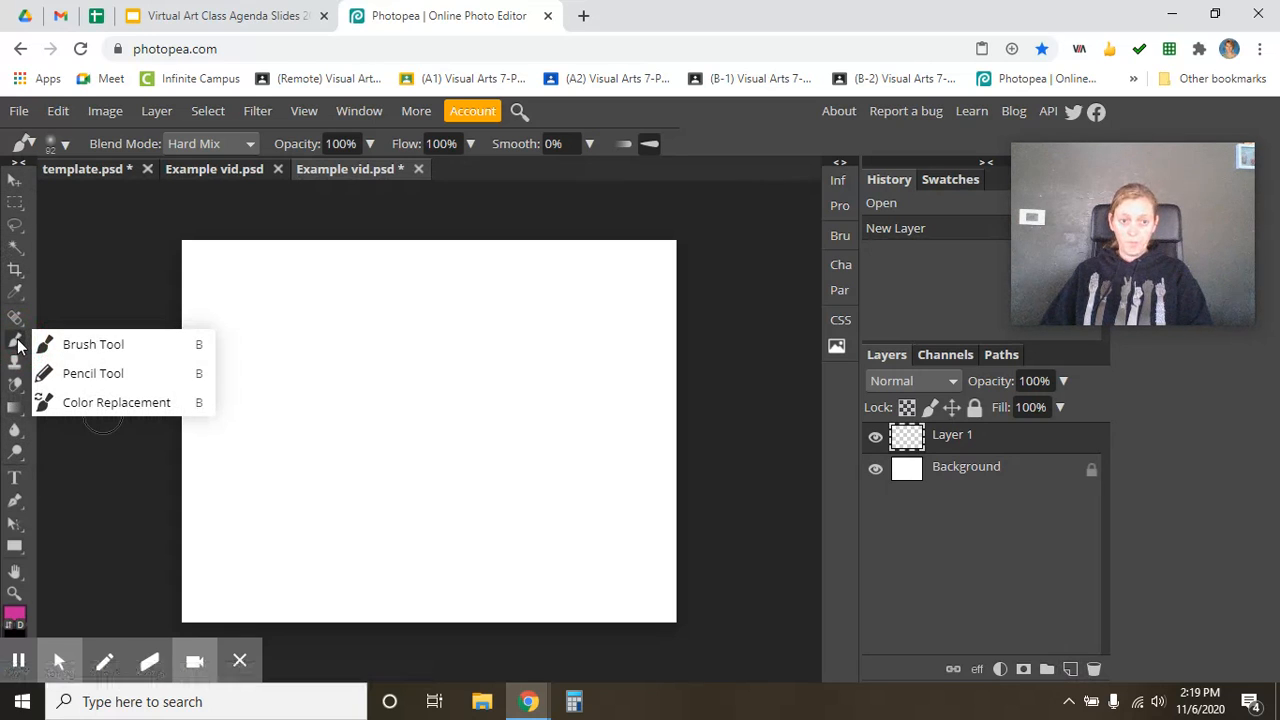
left_click(18, 344)
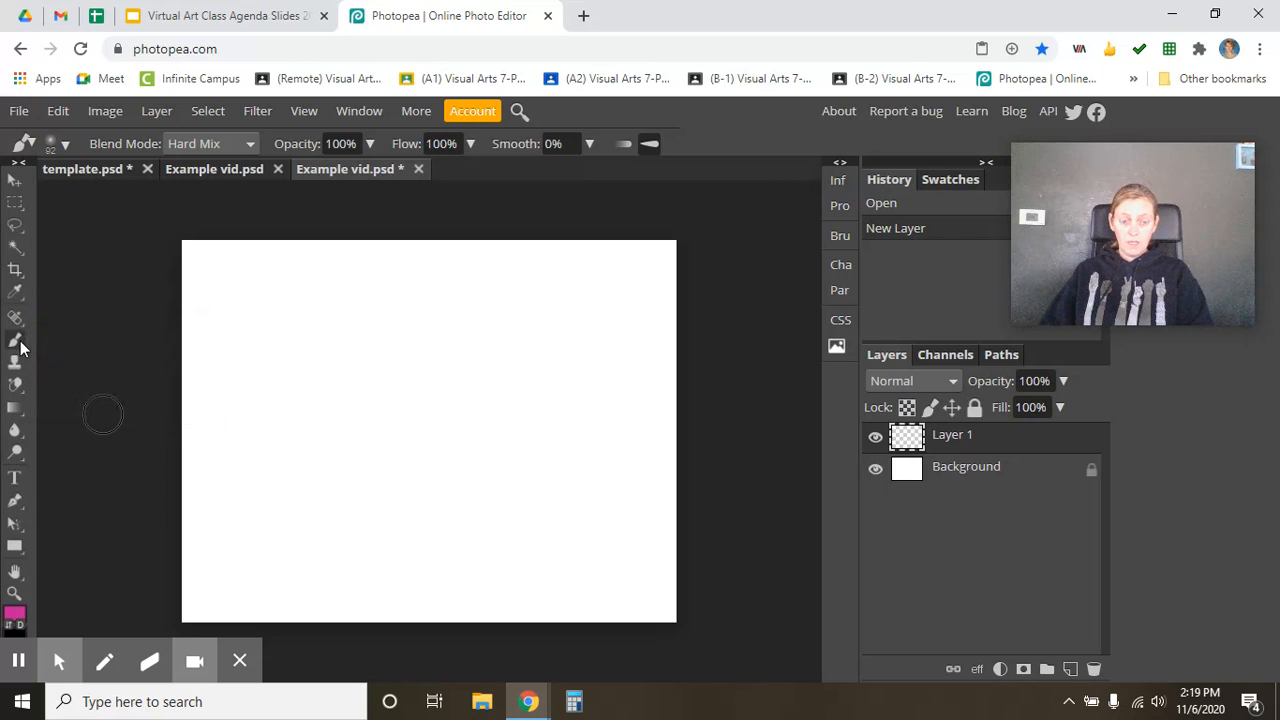
right_click(19, 345)
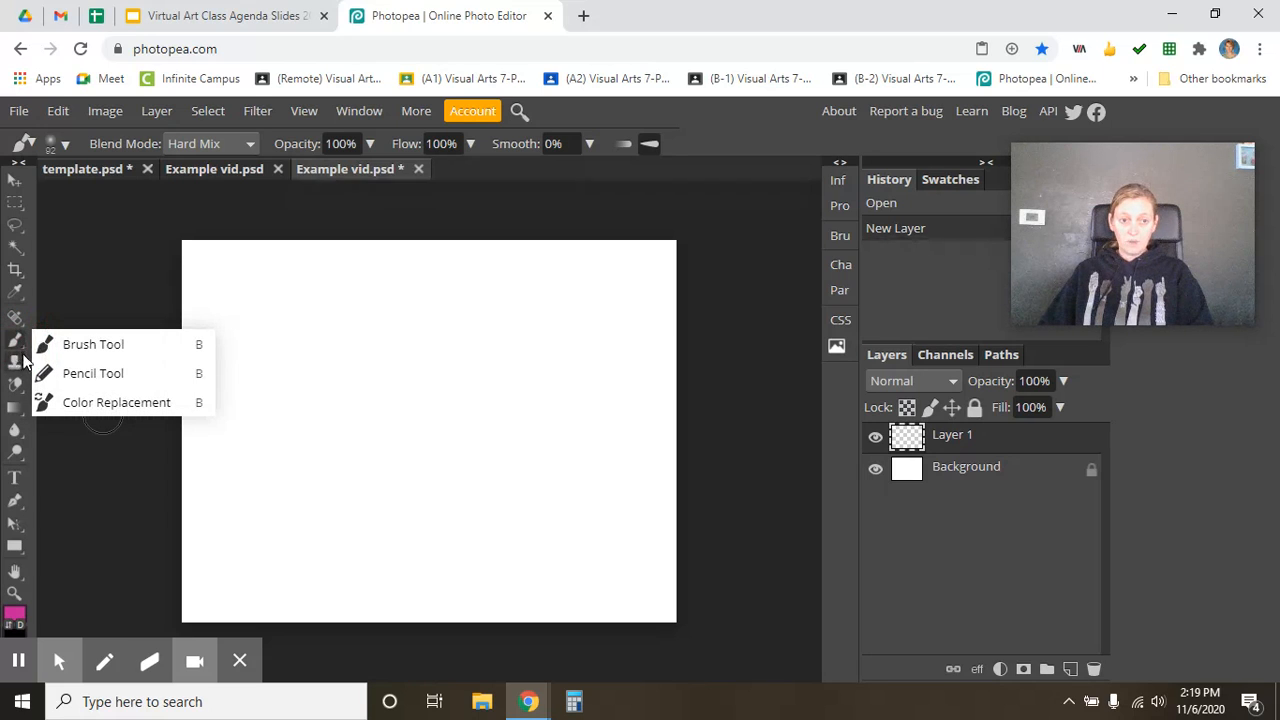
left_click(15, 453)
right_click(16, 455)
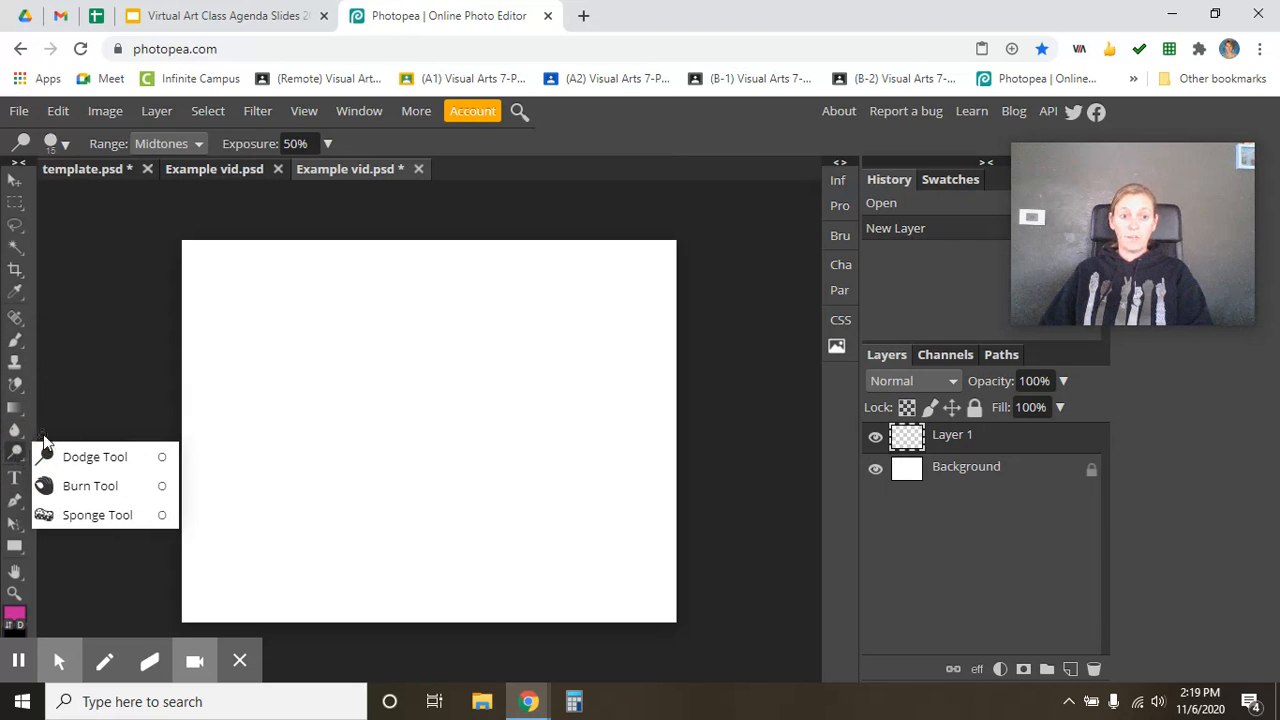
left_click(14, 224)
right_click(14, 226)
left_click(14, 243)
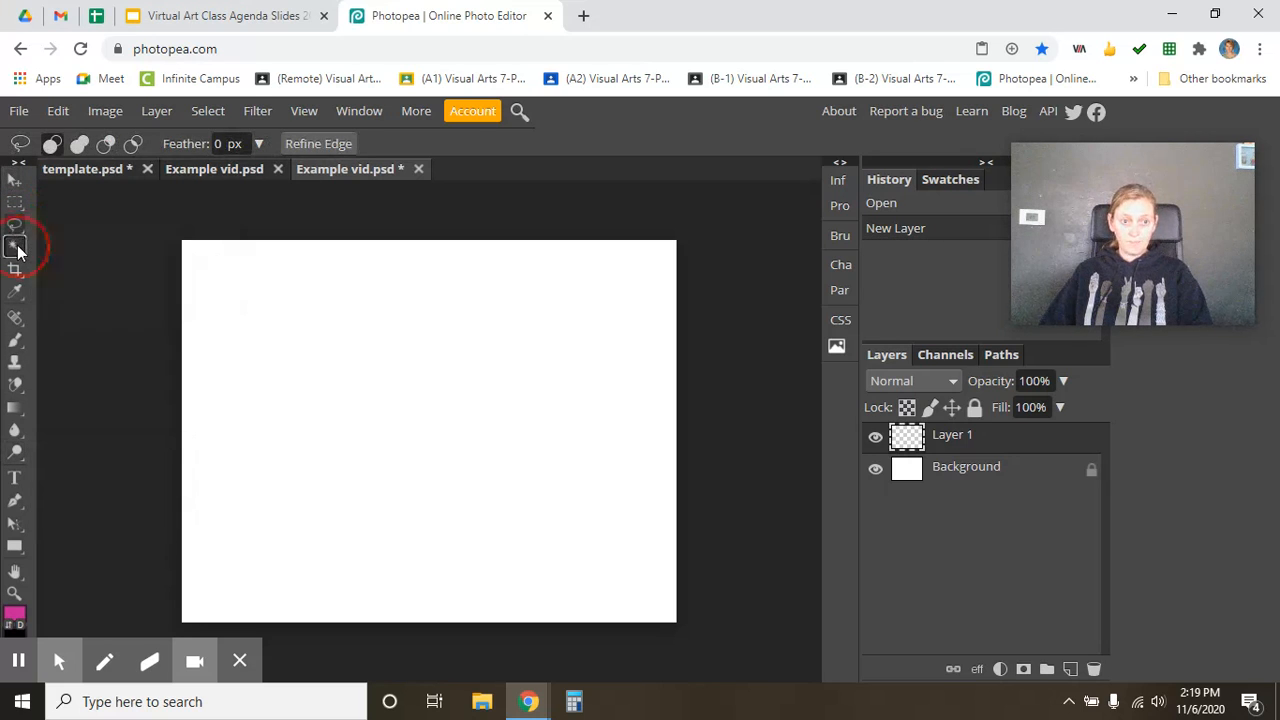
right_click(14, 245)
left_click(14, 270)
right_click(14, 270)
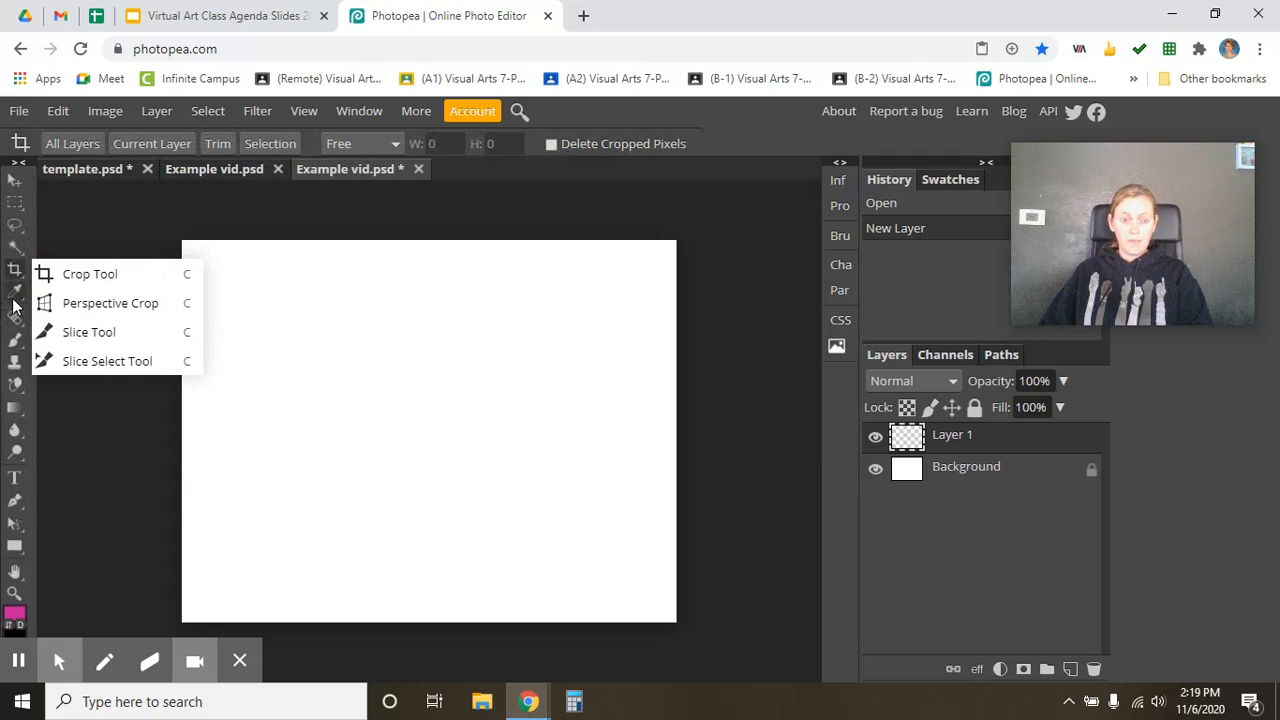
left_click(12, 388)
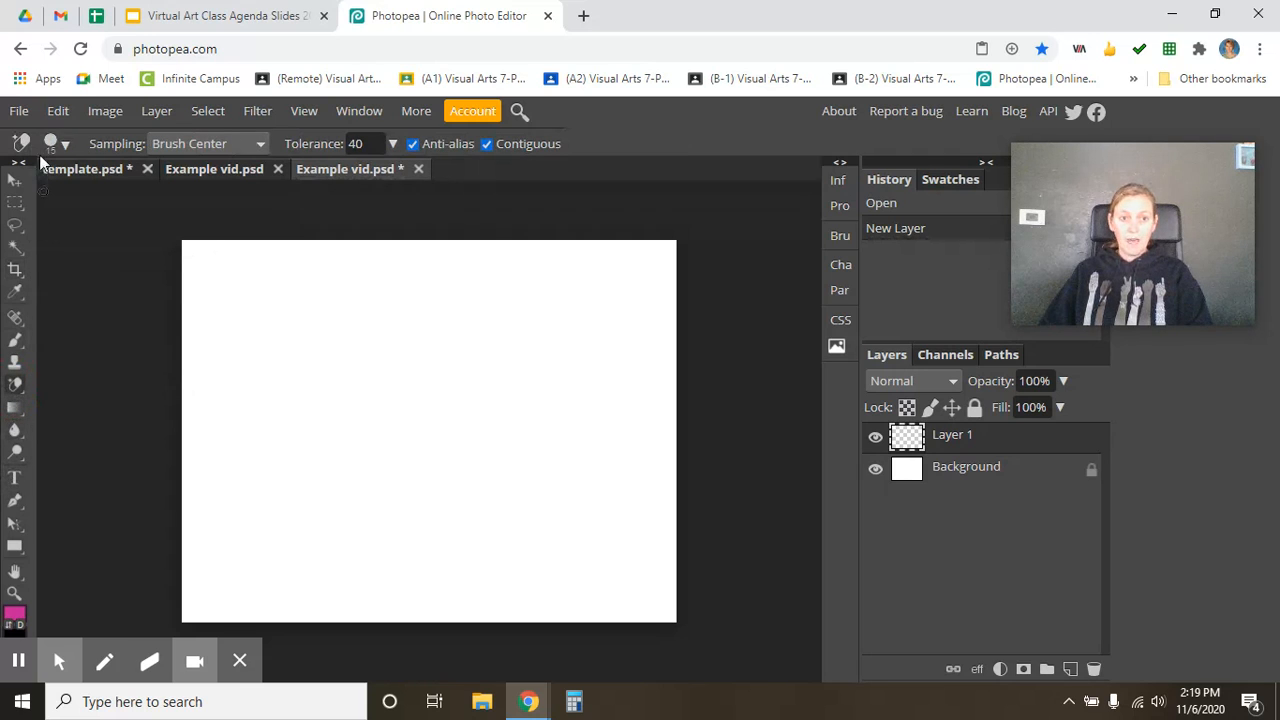
- Try the textured 7 px brush preset enlarged to 36 px with a pink freehand loop on Layer 1 and undo the stroke
left_click(17, 342)
left_click(46, 346)
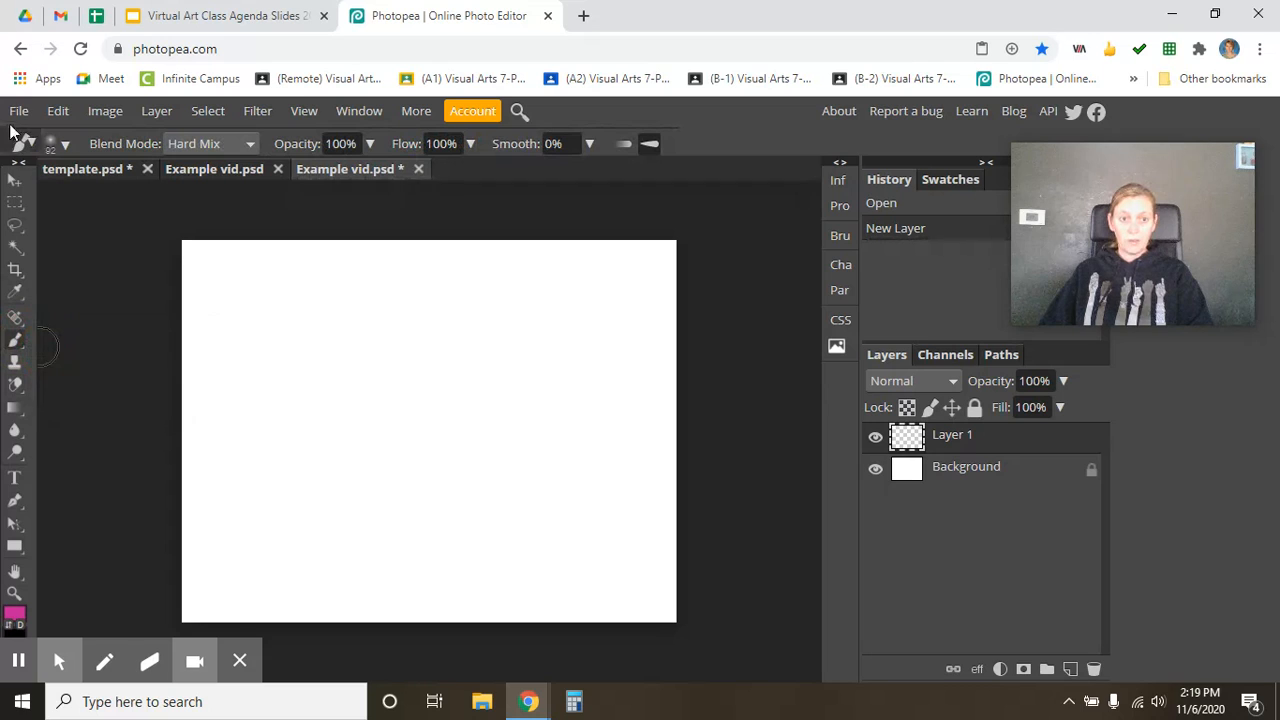
left_click(65, 147)
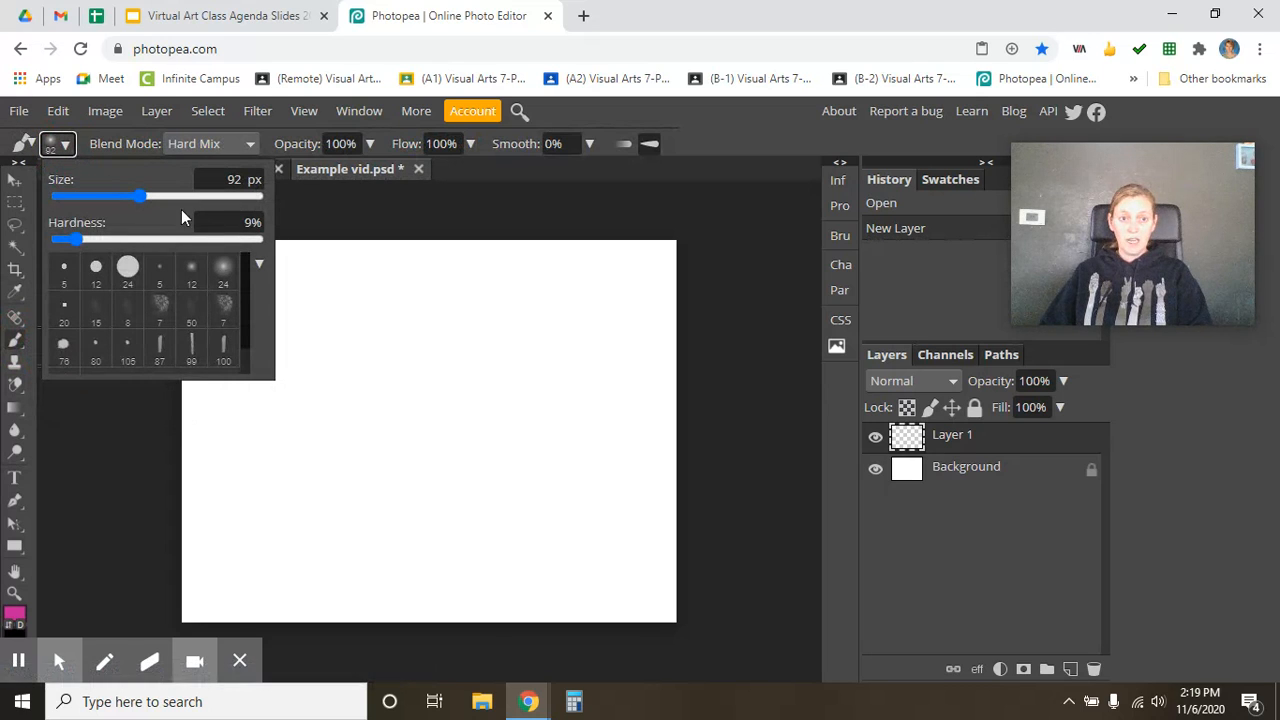
left_click(227, 310)
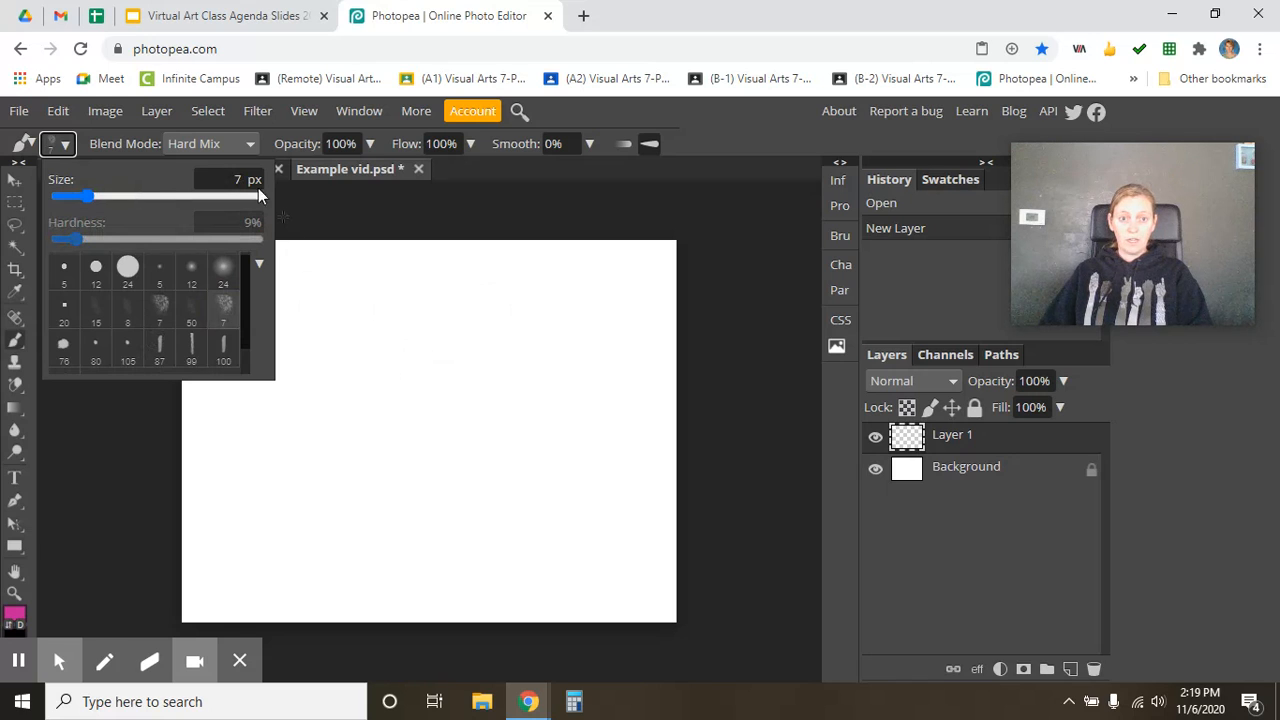
left_click(115, 195)
mouse_move(397, 335)
left_mouse_down()
mouse_move(419, 499)
mouse_move(423, 324)
mouse_move(470, 432)
left_mouse_up()
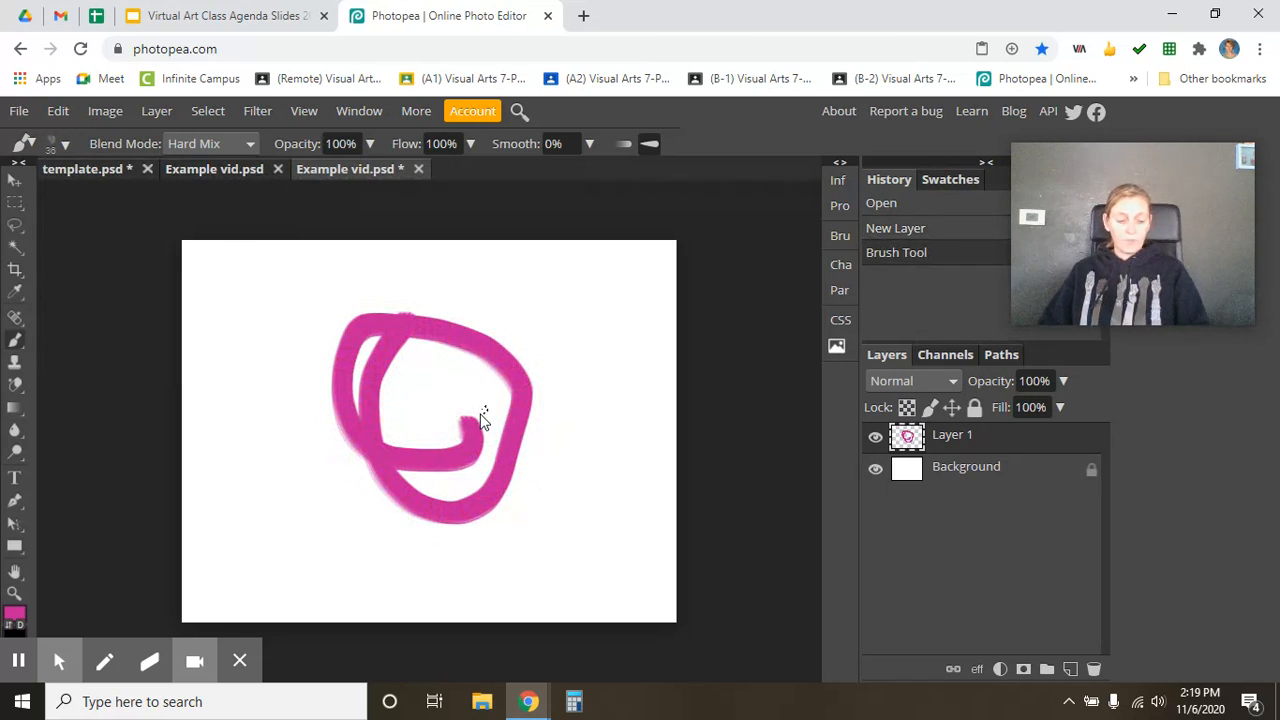
key("ctrl+z")
- Try the hard round 24 px brush preset enlarged to 217 px with a stroke on Layer 1 and undo it
left_click(71, 141)
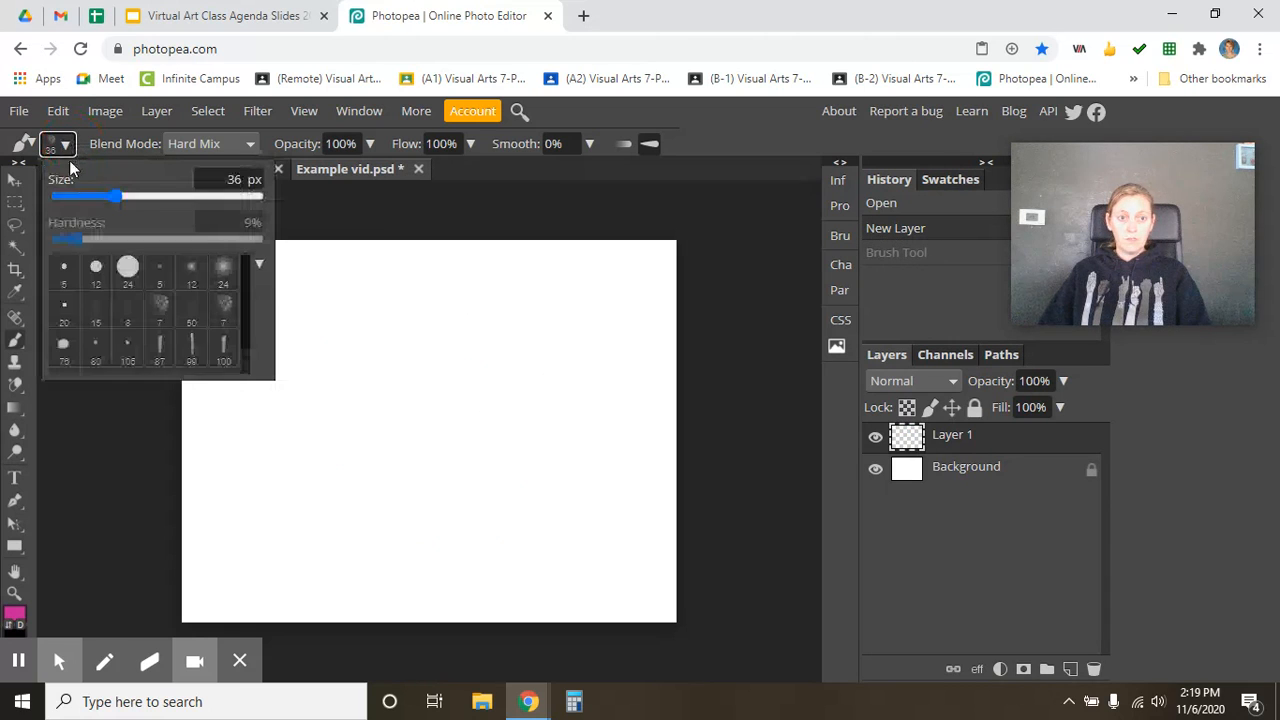
left_click(127, 266)
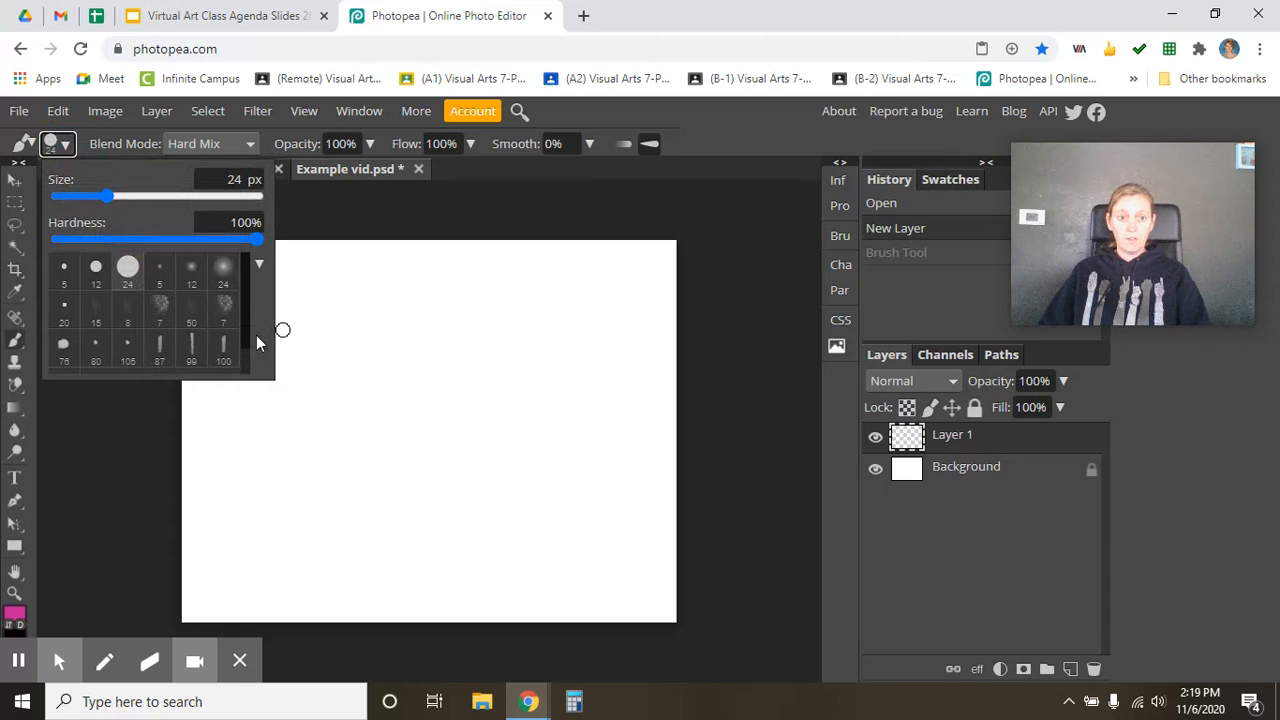
left_click_drag(98, 198, 171, 194)
mouse_move(505, 390)
left_mouse_down()
mouse_move(400, 337)
mouse_move(486, 471)
mouse_move(514, 446)
left_mouse_up()
key("ctrl+z")
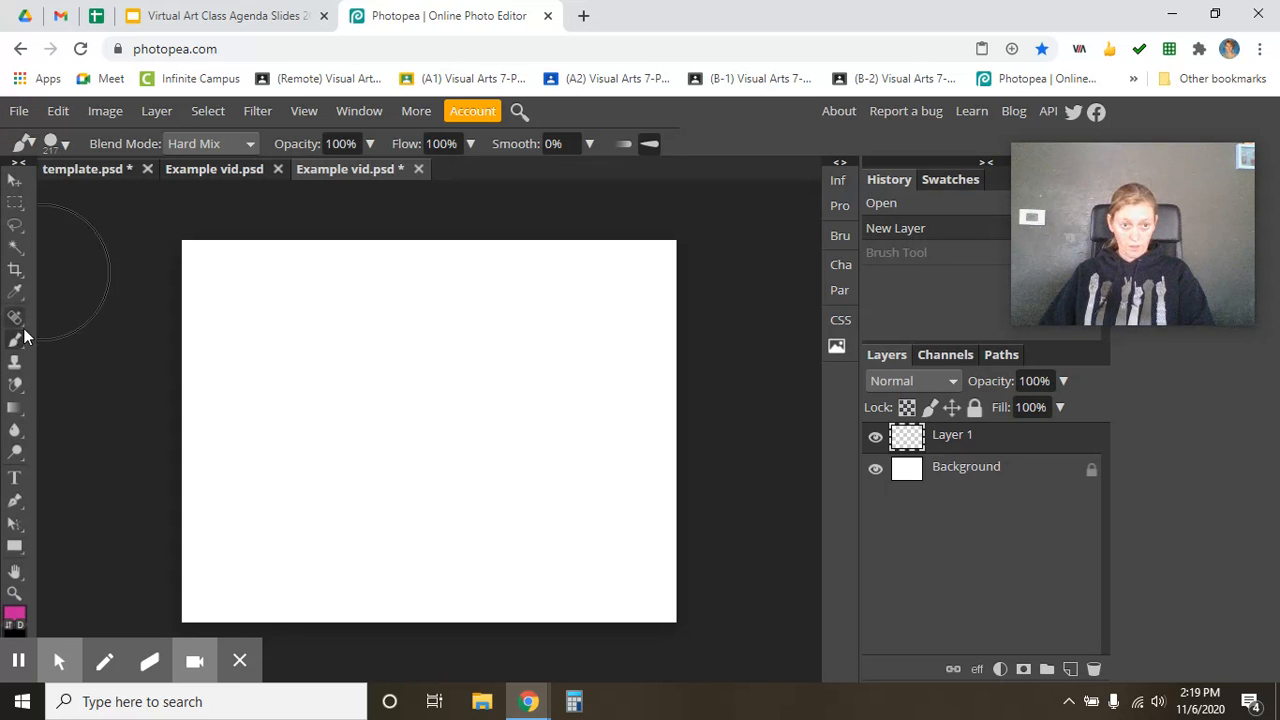
- Activate the Paint Bucket Tool and rename Layer 1 as B2
left_click(16, 410)
left_click(88, 442)
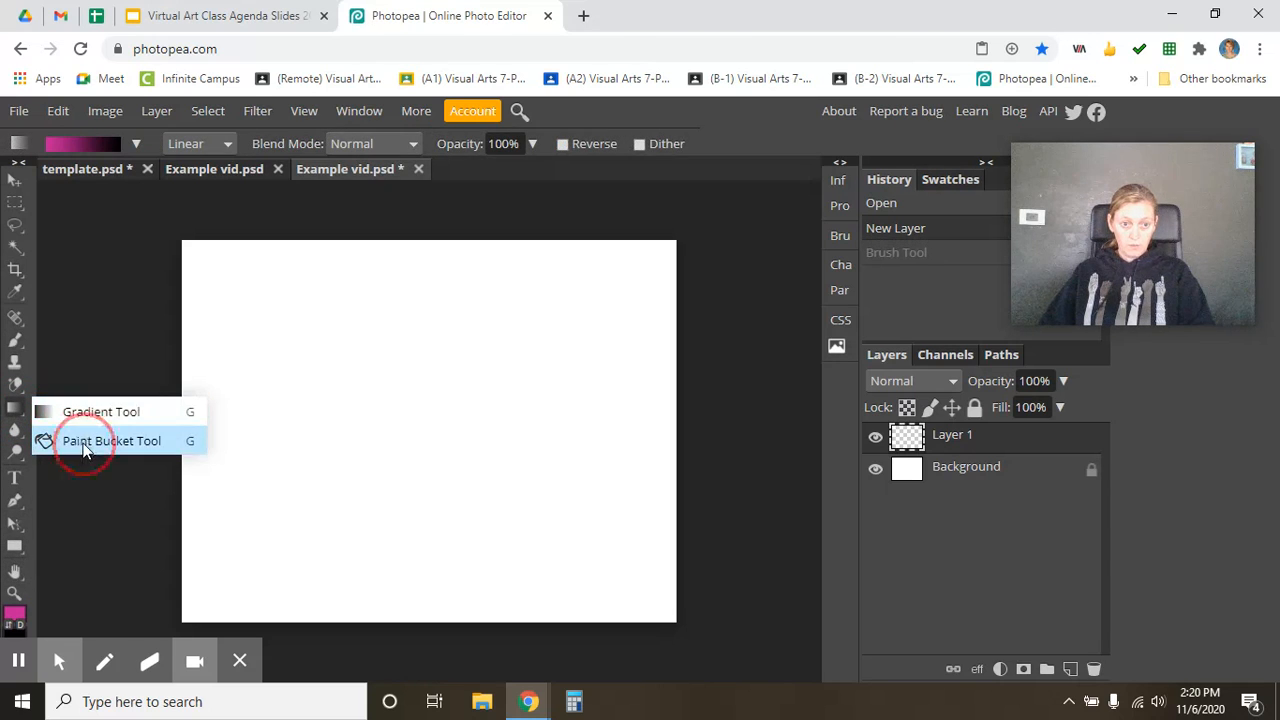
left_click(955, 439)
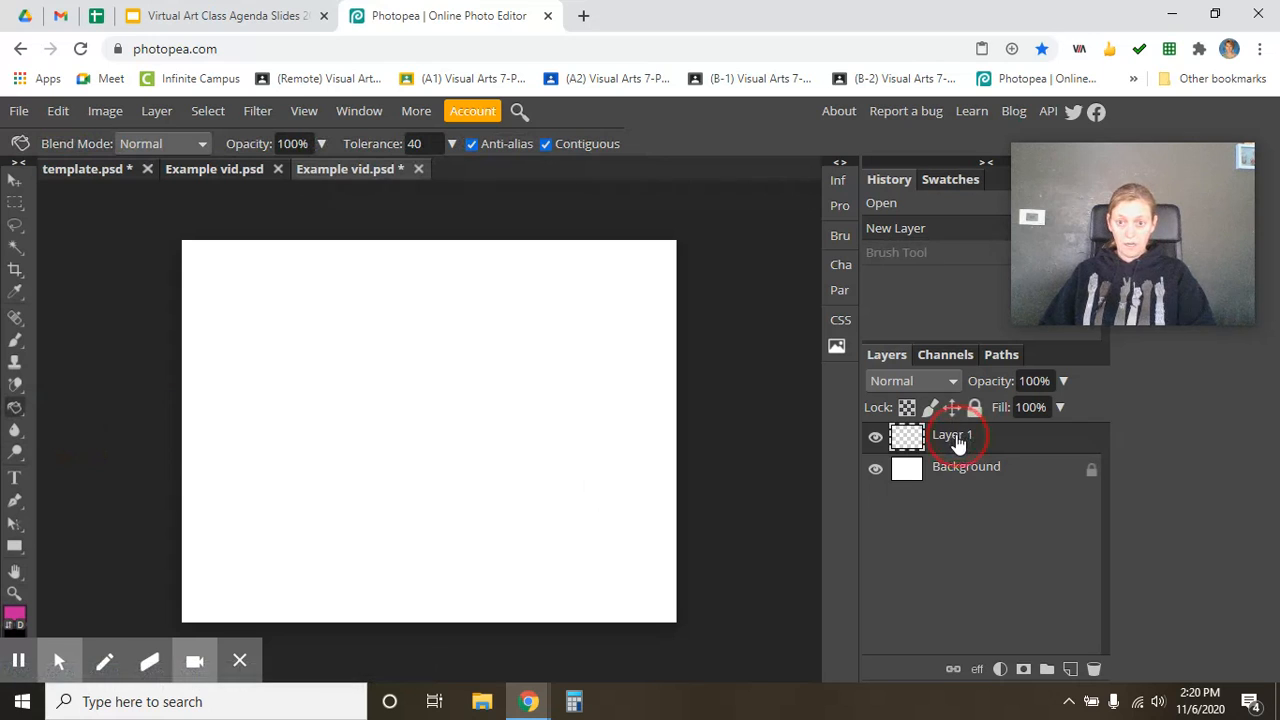
double_click(1005, 453)
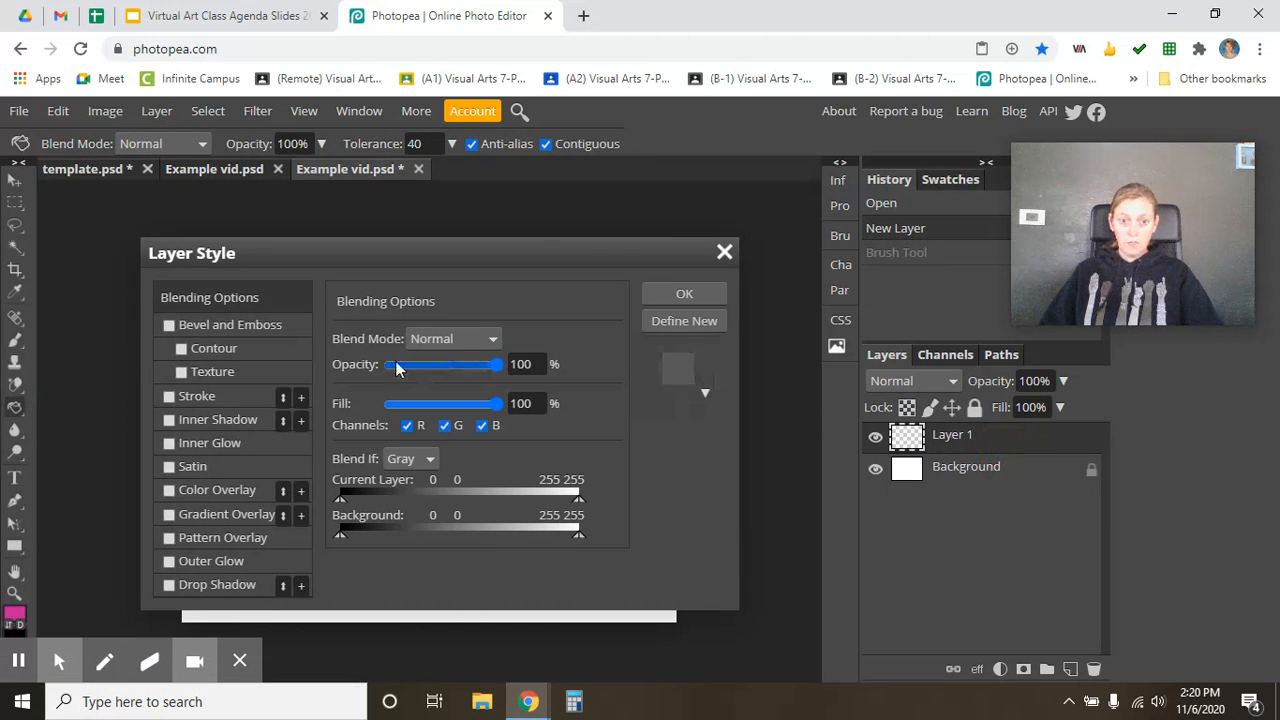
left_click(724, 250)
double_click(948, 437)
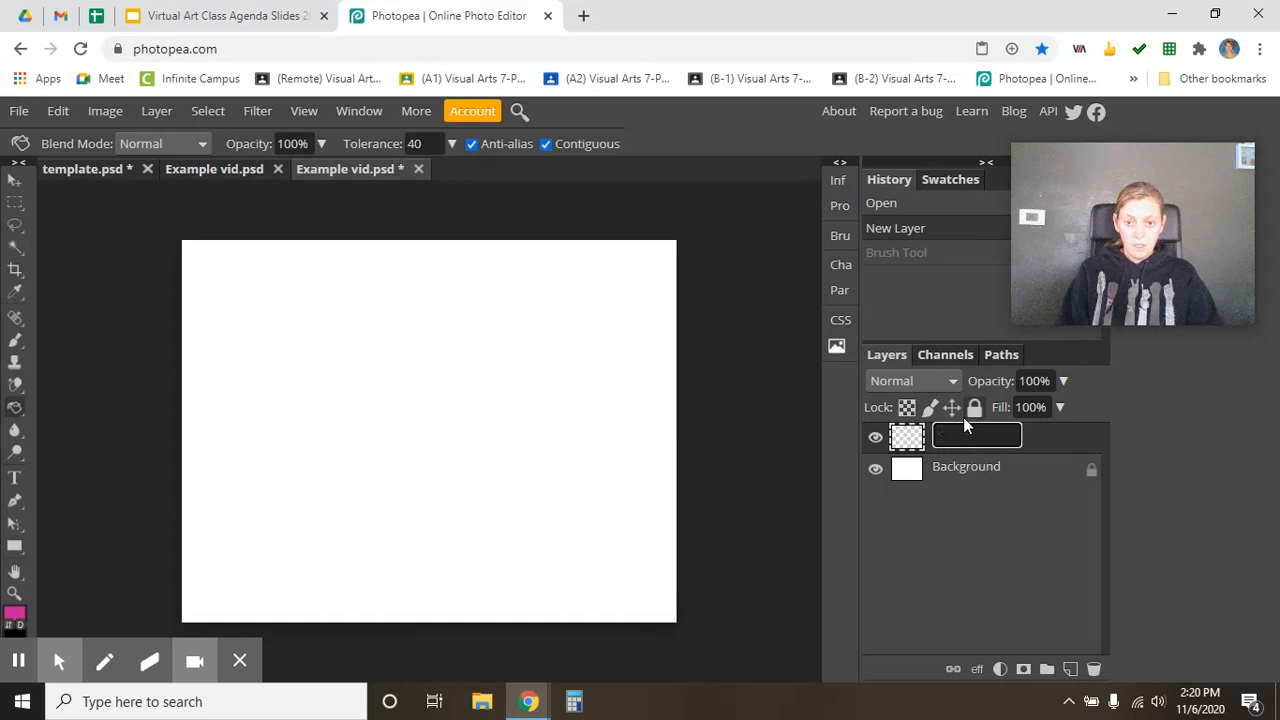
type("B2")
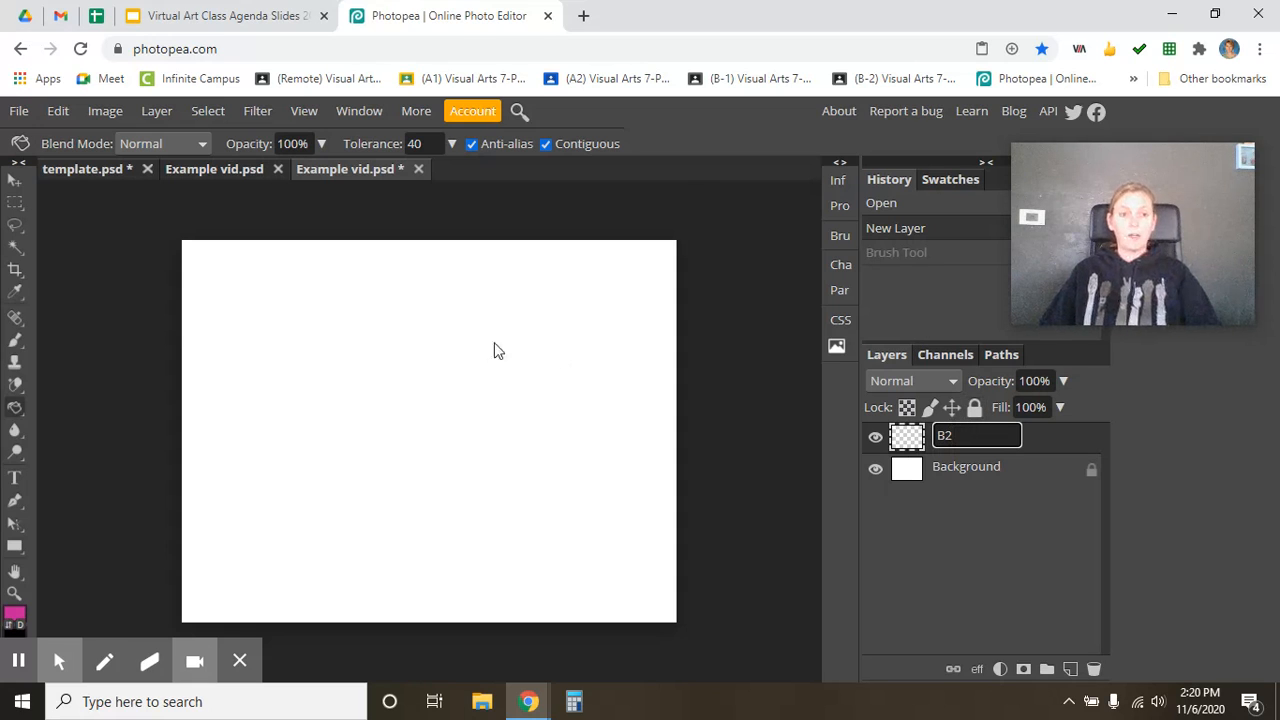
- Set the foreground colour to a bright blue and fill the whole B2 layer with it using the Paint Bucket
left_click(14, 616)
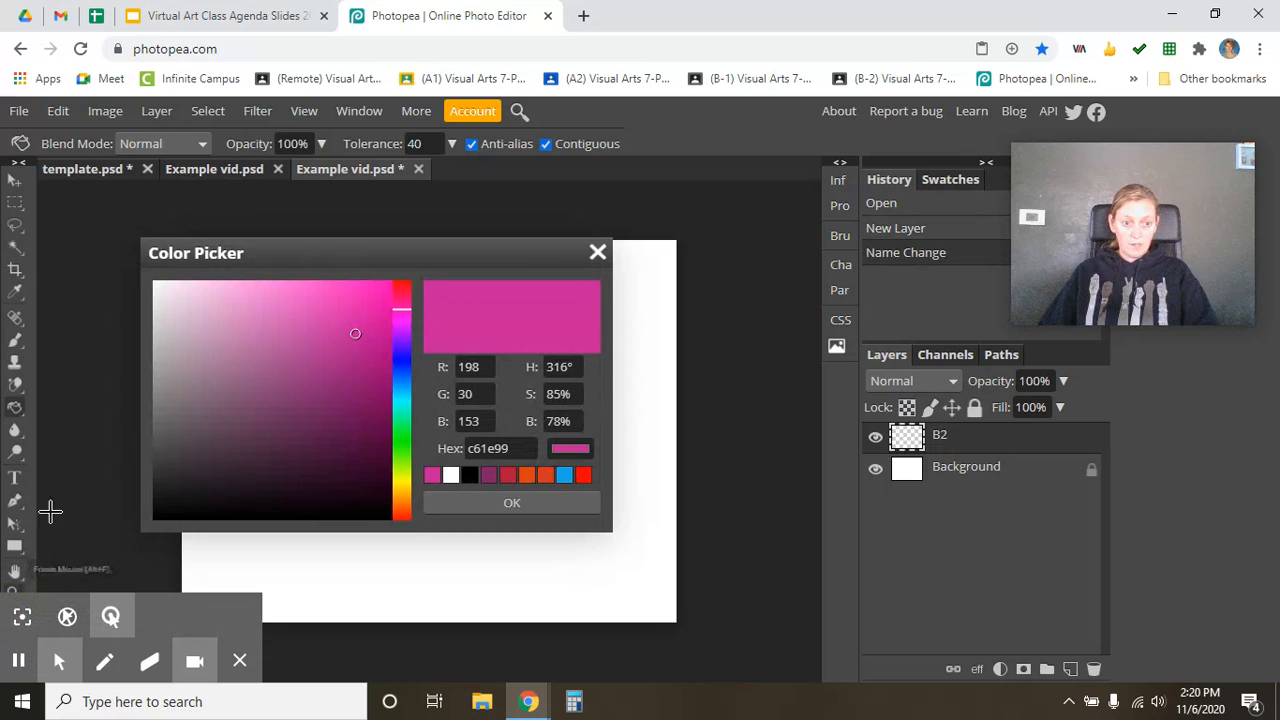
left_click(401, 369)
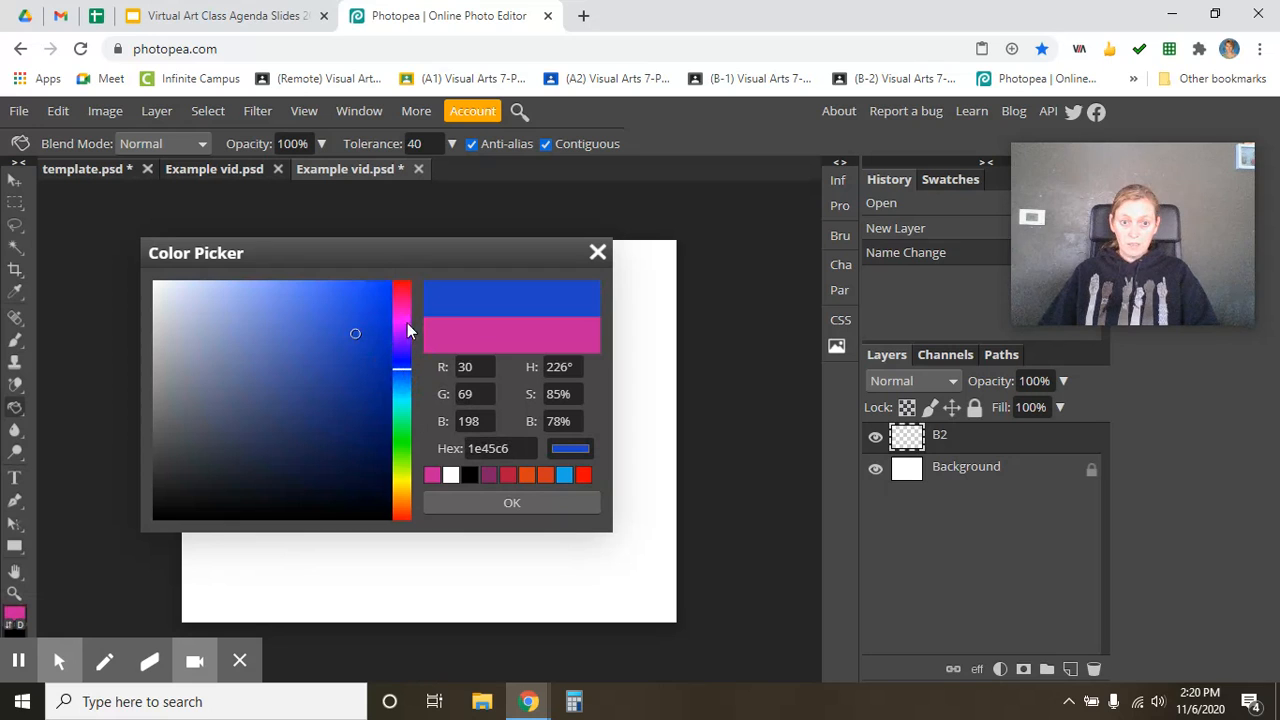
left_click(348, 293)
left_click(398, 395)
left_click(400, 386)
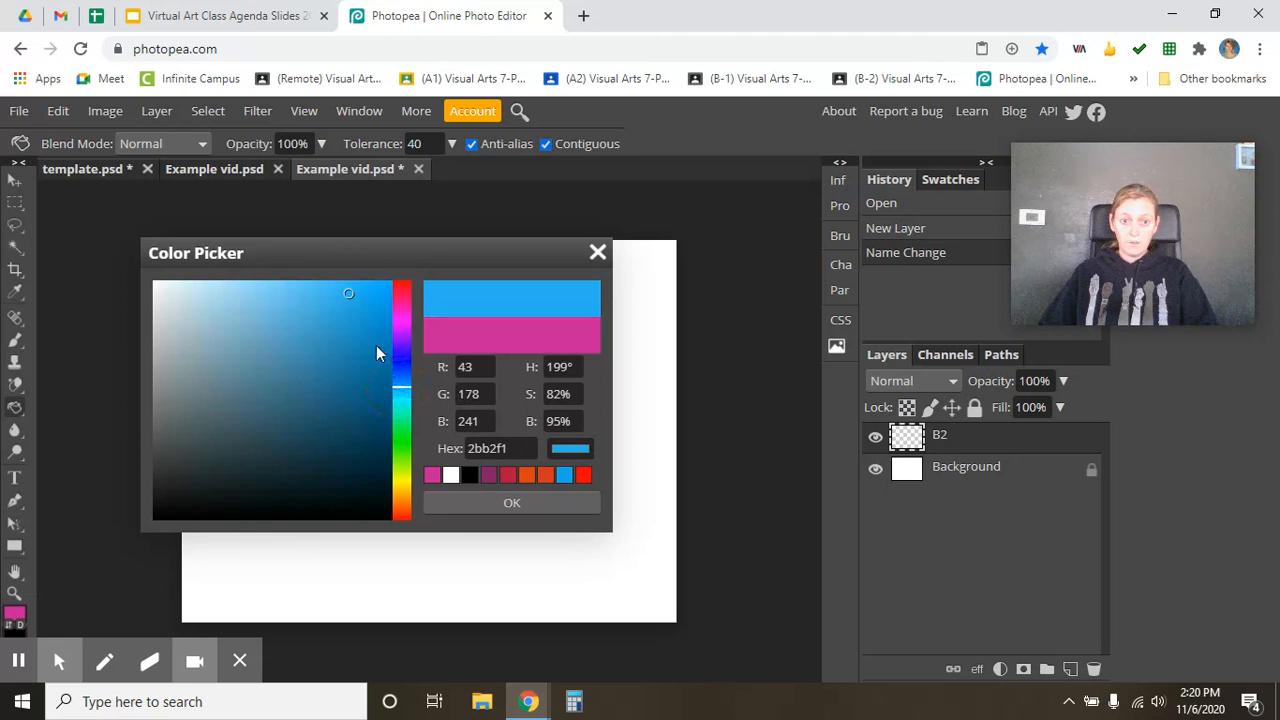
left_click(372, 295)
left_click(370, 329)
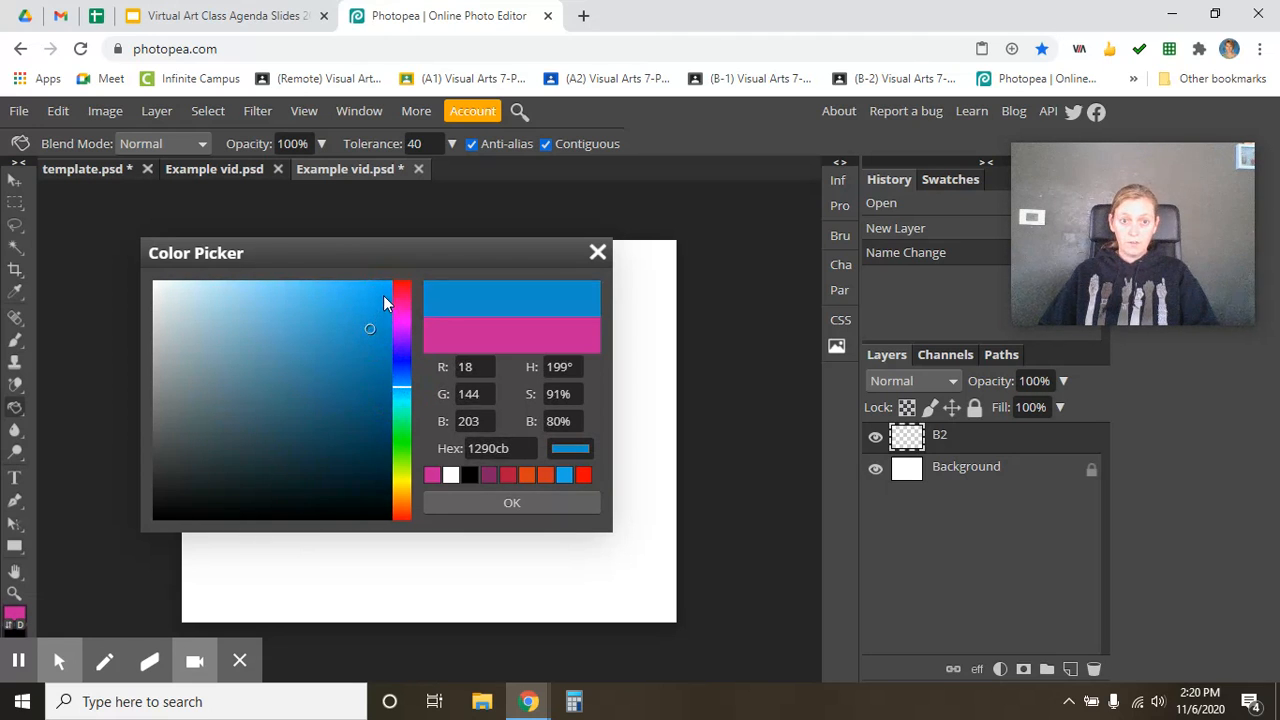
left_click(382, 295)
left_click(502, 505)
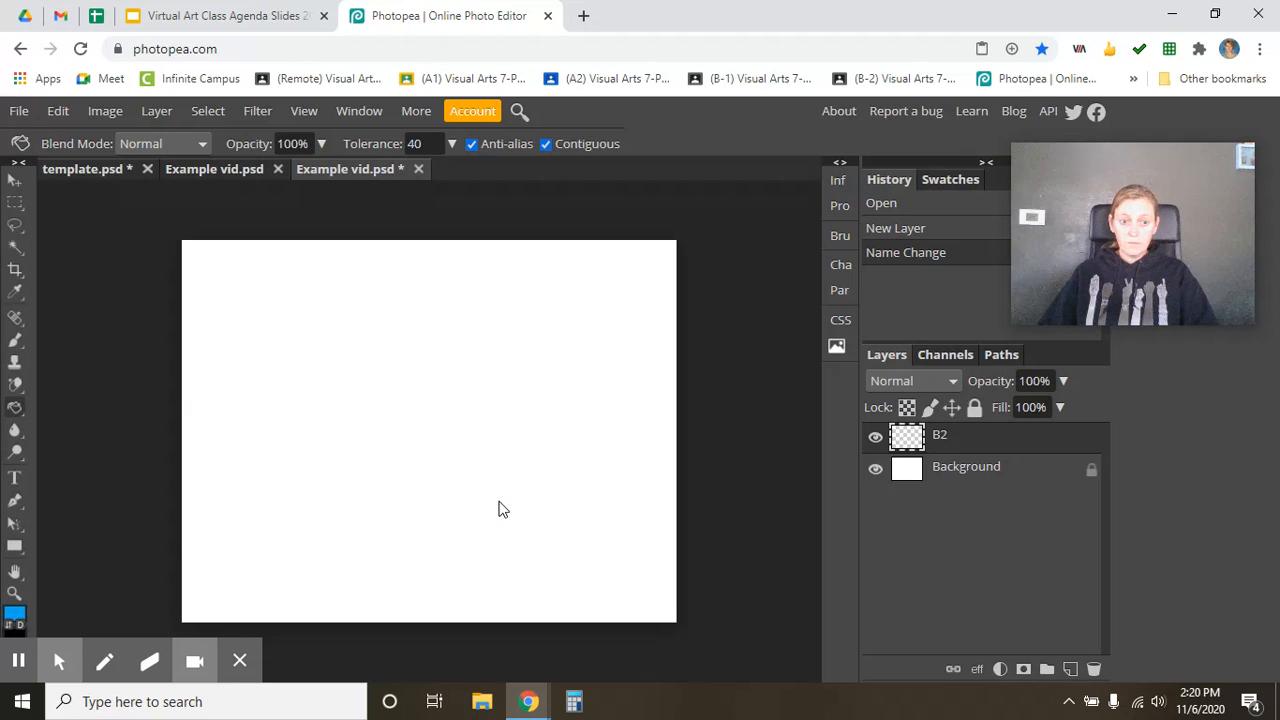
left_click(436, 440)
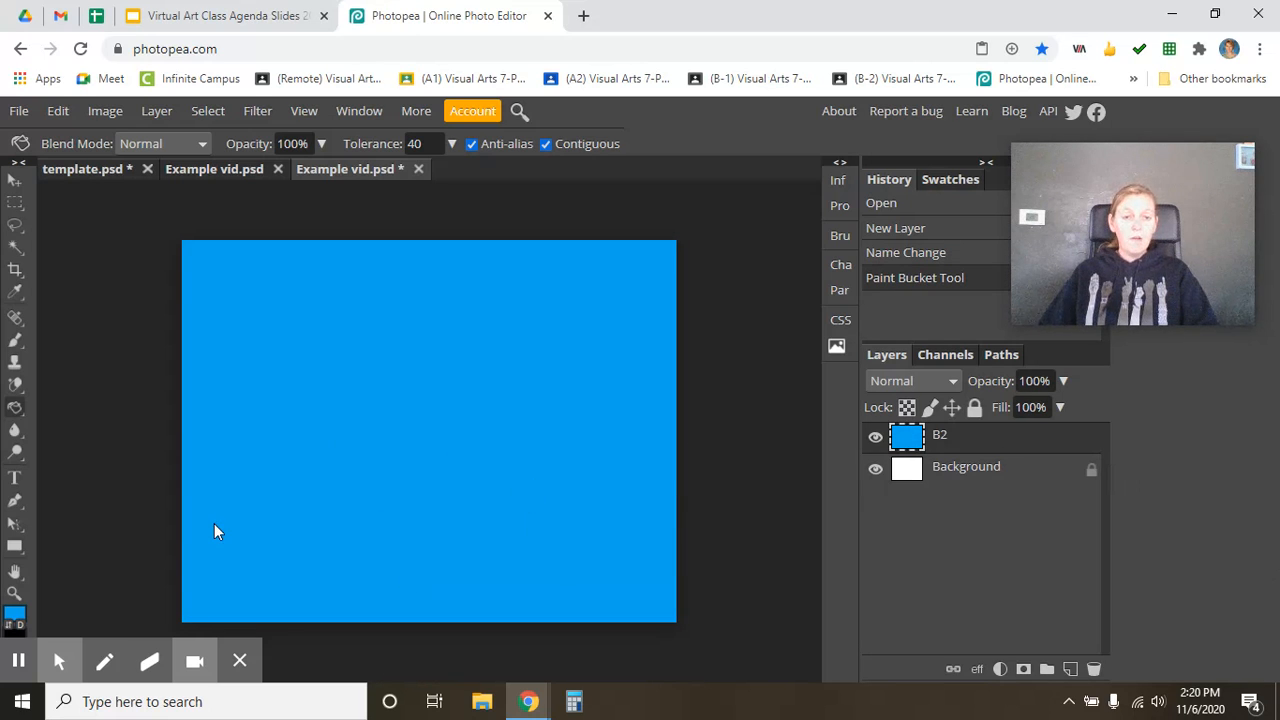
- Try the Eraser Tool at 19 px with a long looping stroke across the blue B2 layer and undo it
left_click(16, 391)
left_click(66, 391)
mouse_move(376, 320)
left_mouse_down()
mouse_move(372, 300)
mouse_move(286, 240)
mouse_move(187, 320)
mouse_move(309, 455)
mouse_move(525, 620)
mouse_move(348, 590)
mouse_move(502, 335)
mouse_move(389, 201)
mouse_move(139, 495)
mouse_move(452, 377)
mouse_move(666, 628)
mouse_move(623, 406)
mouse_move(537, 229)
mouse_move(229, 609)
mouse_move(740, 598)
left_mouse_up()
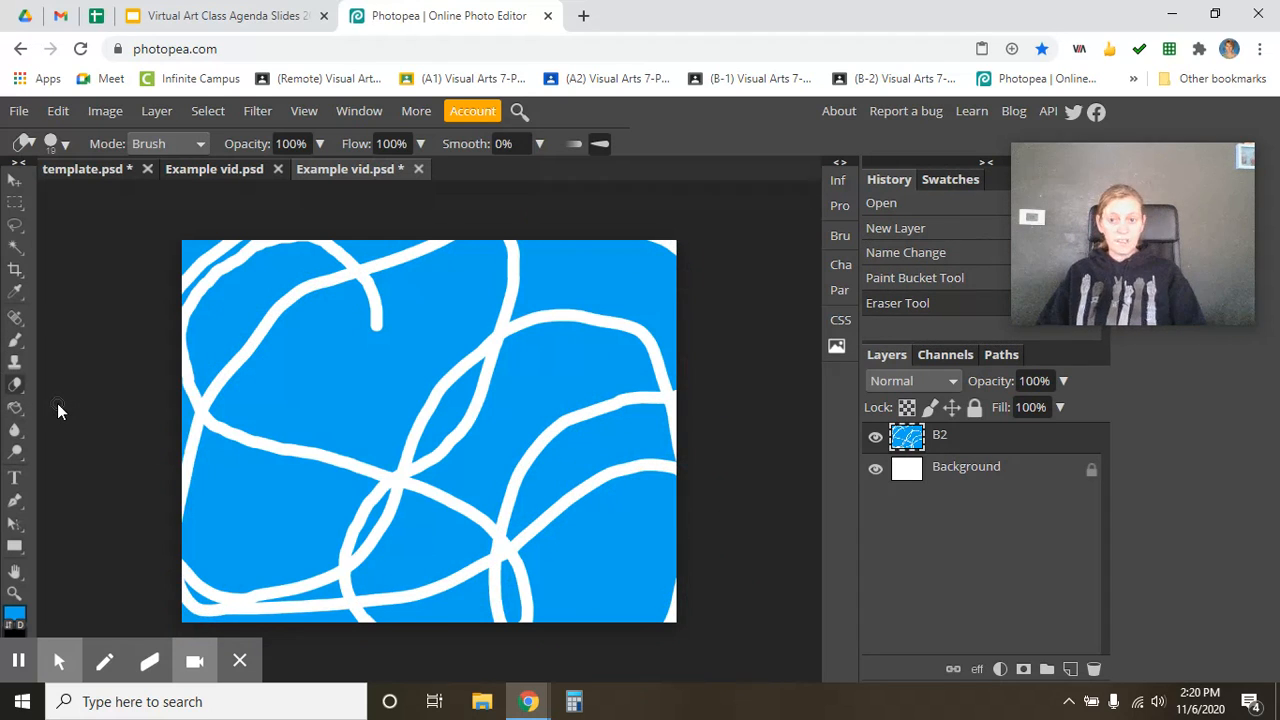
key("ctrl+z")
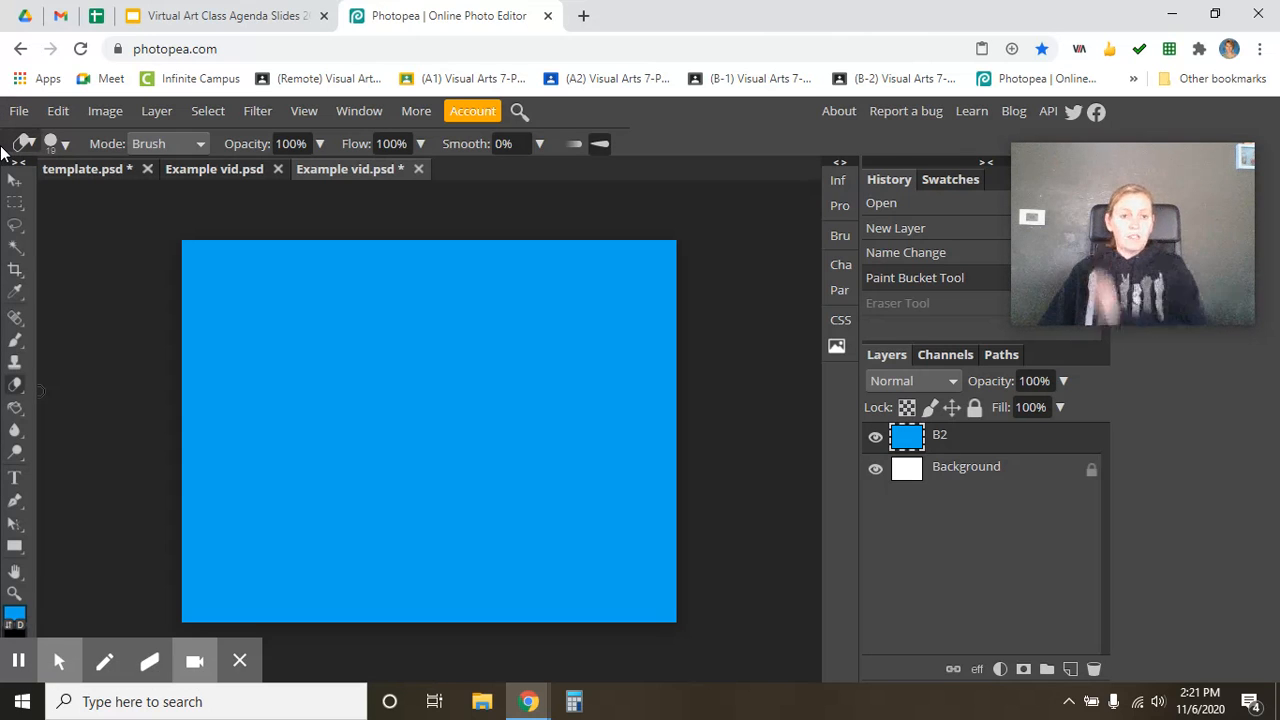
left_click(22, 113)
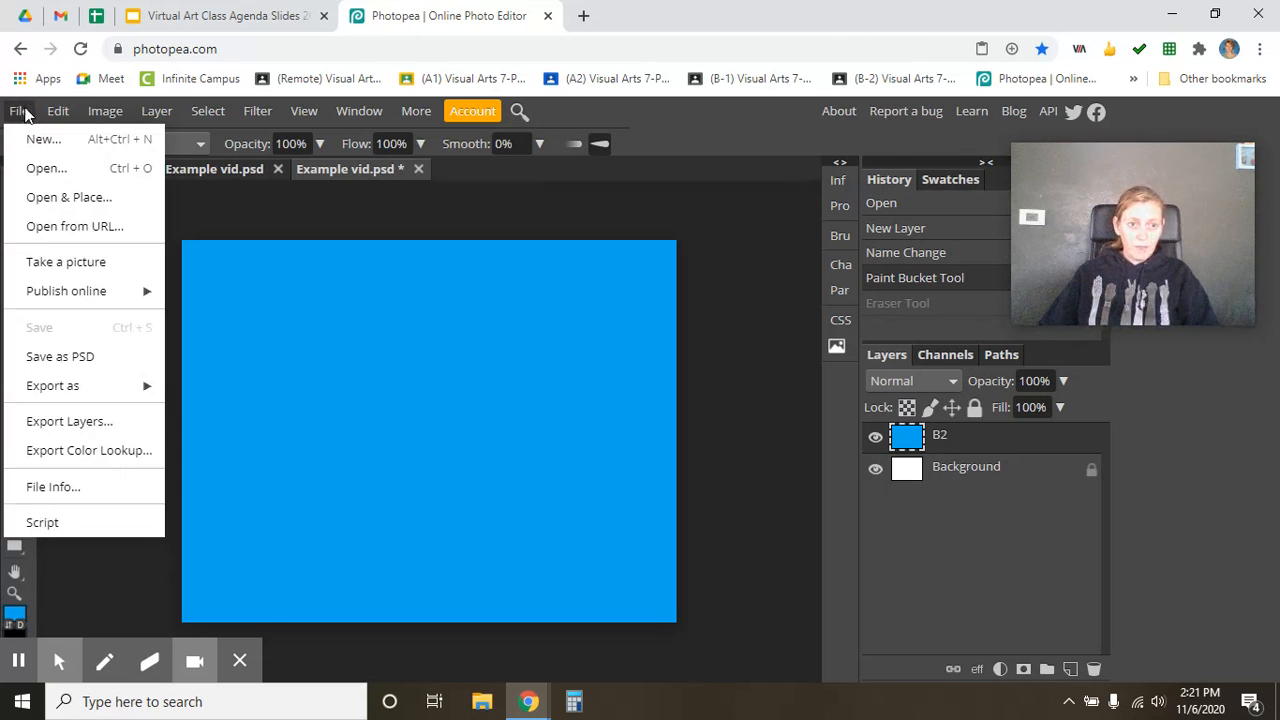
mouse_move(56, 114)
left_click(720, 116)
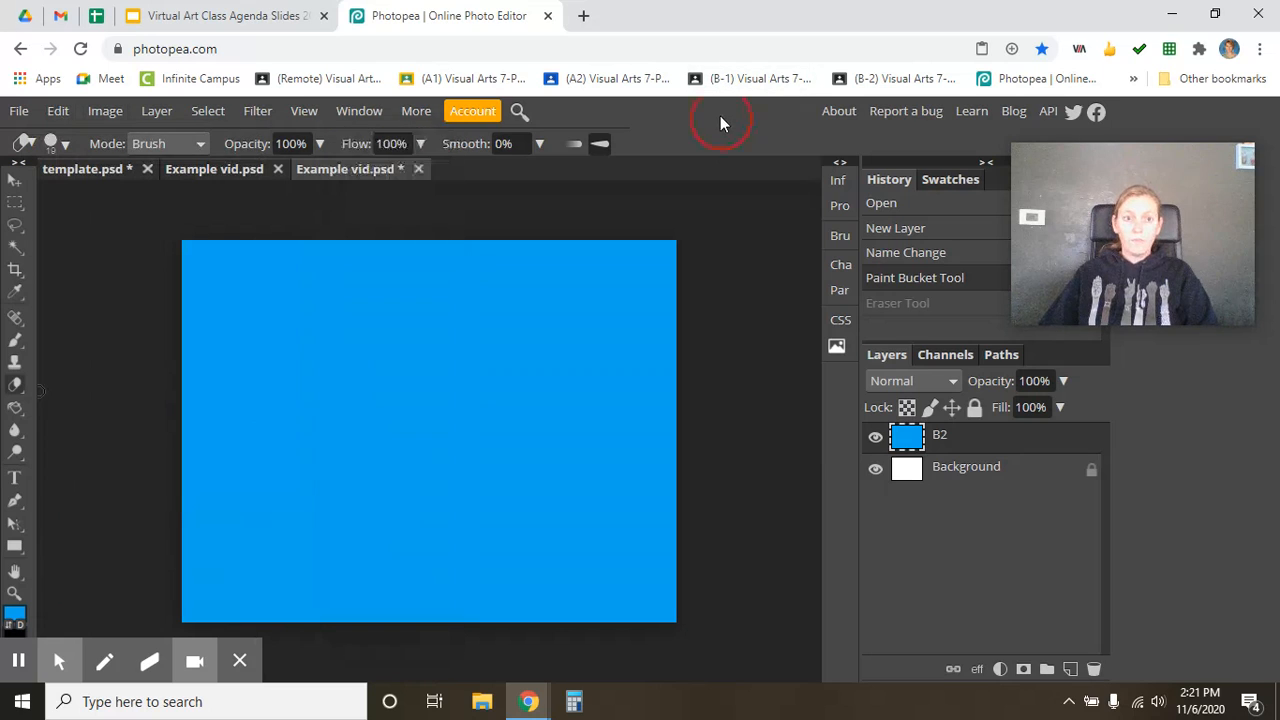
- Place the IMG_1103 image from Downloads into the document as a new layer above B2
left_click(21, 112)
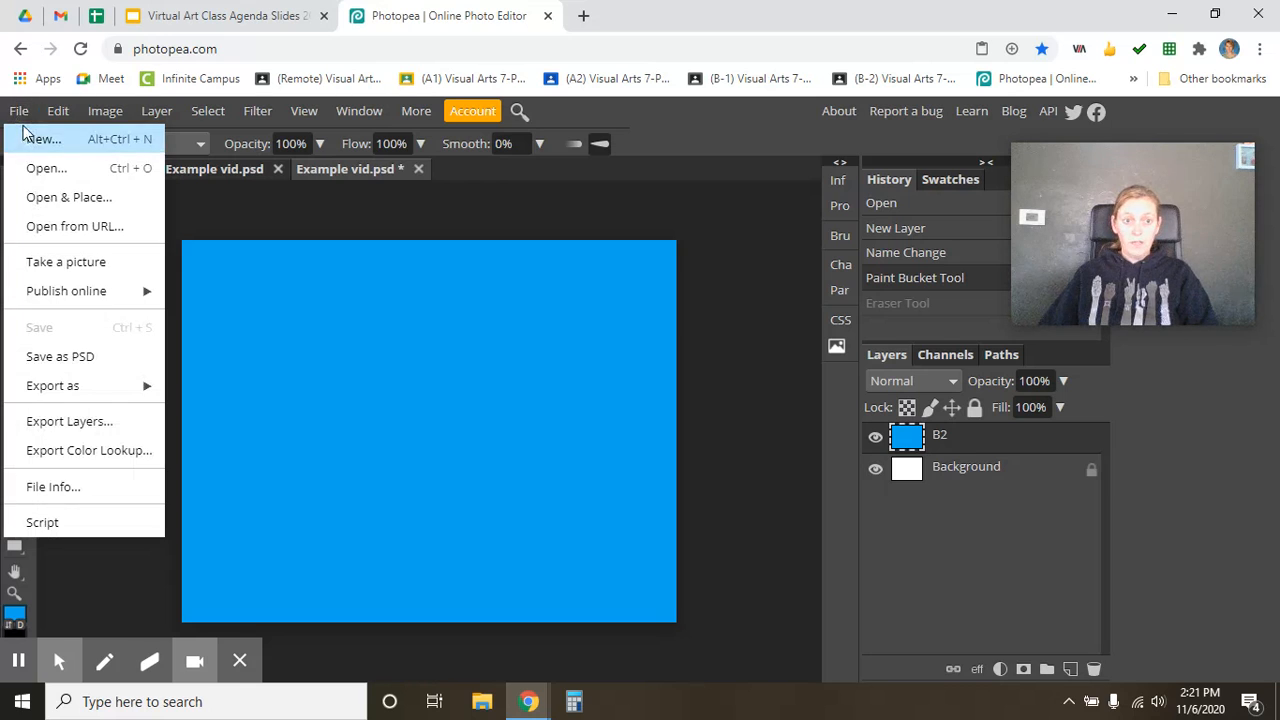
left_click(70, 199)
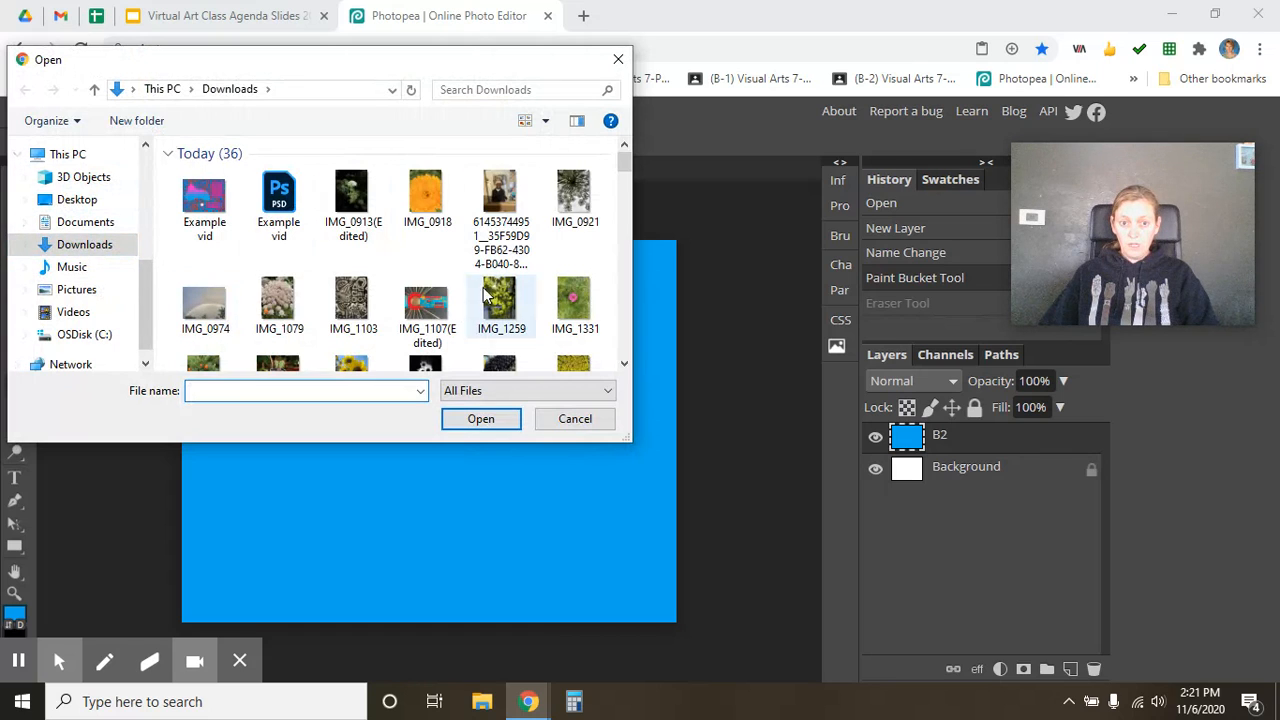
left_click(355, 307)
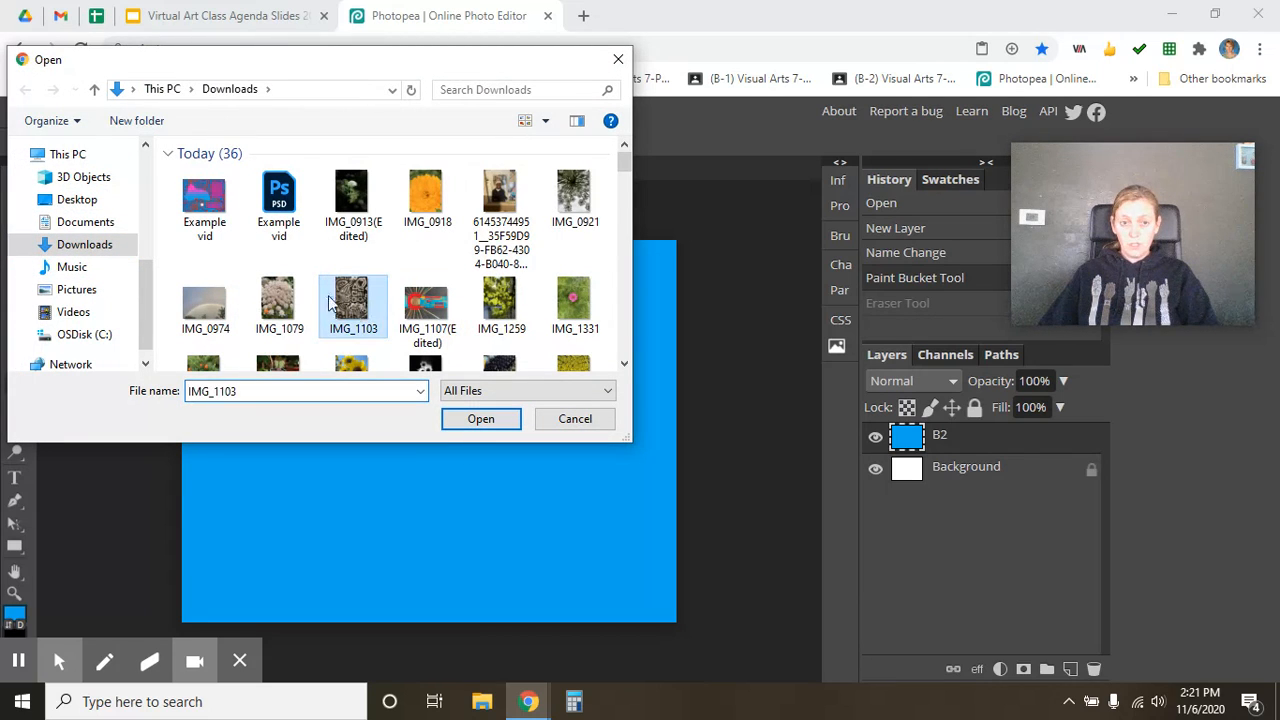
left_click(476, 419)
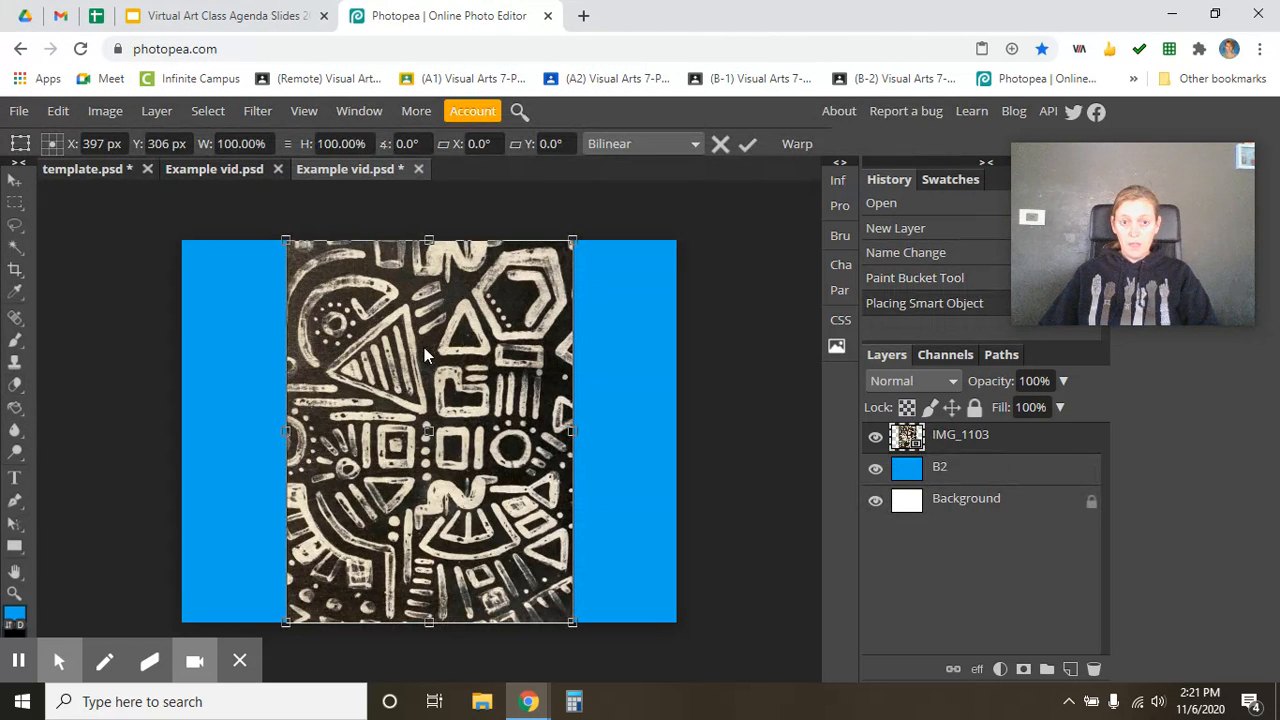
left_click(13, 184)
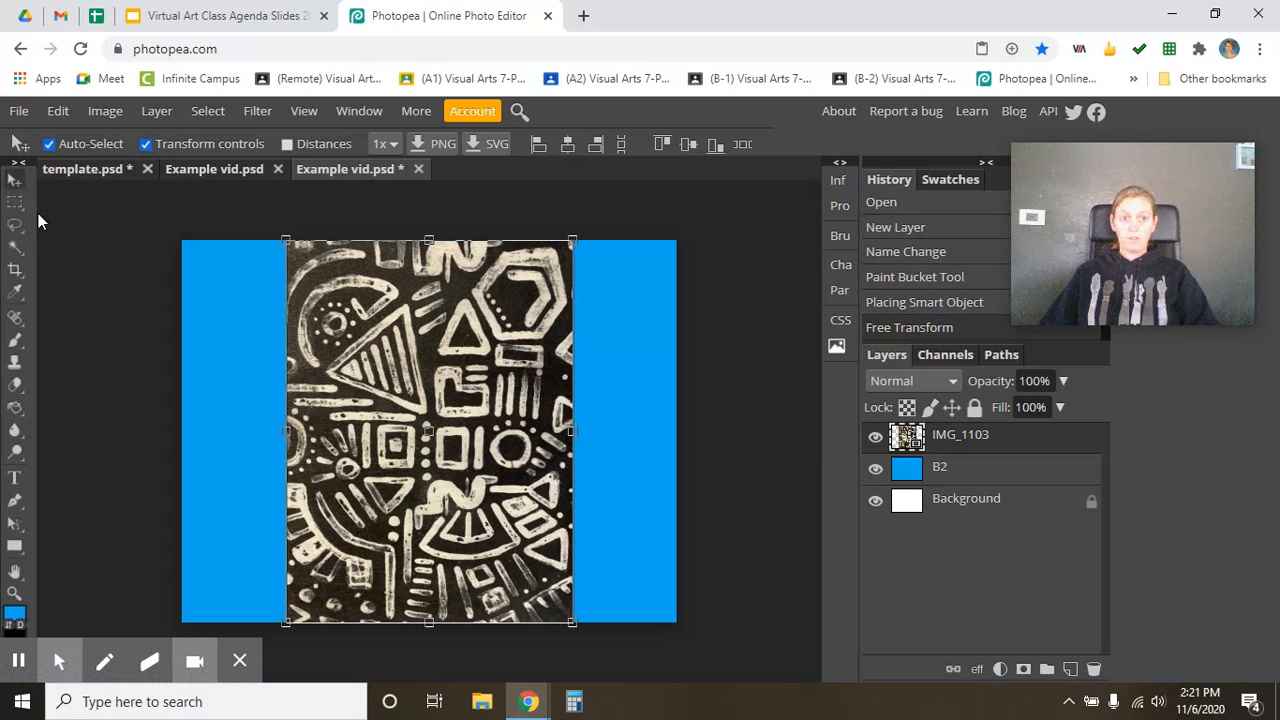
- Shift the IMG_1103 image slightly and rotate it to about 90.1° so it lies in landscape orientation
mouse_move(451, 375)
left_mouse_down()
mouse_move(348, 388)
mouse_move(492, 295)
mouse_move(461, 385)
left_mouse_up()
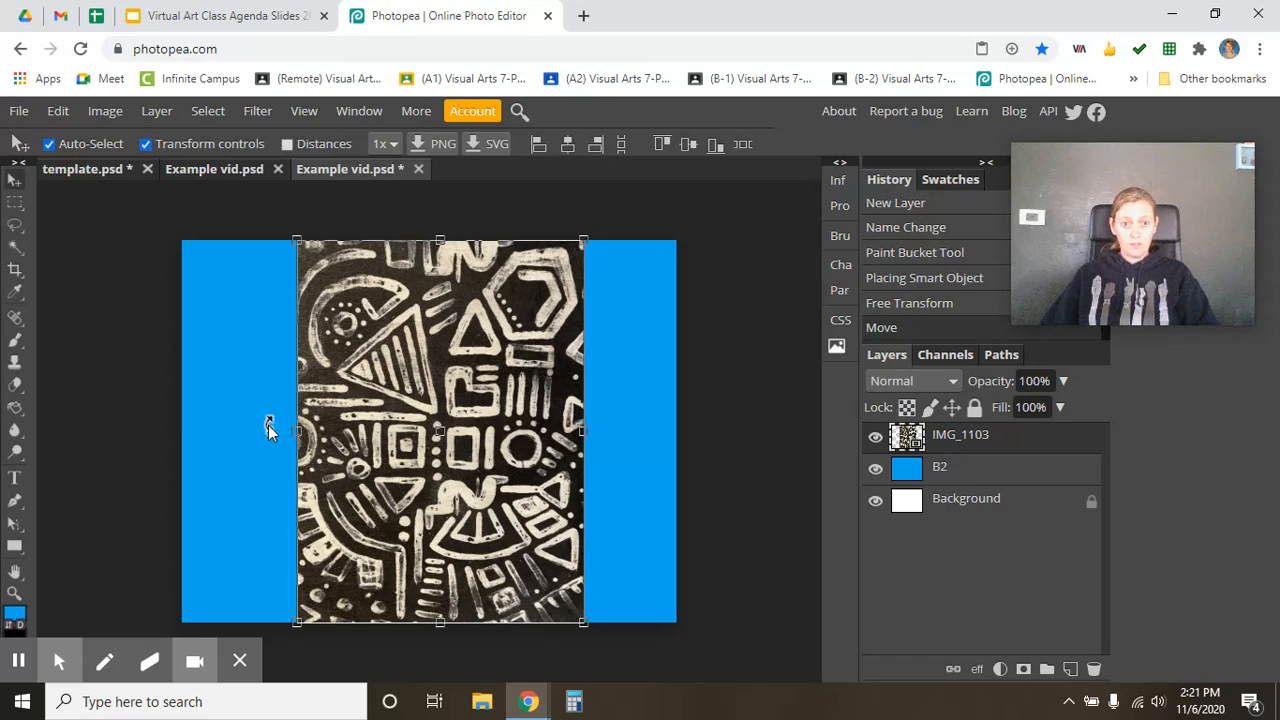
left_click_drag(278, 436, 445, 316)
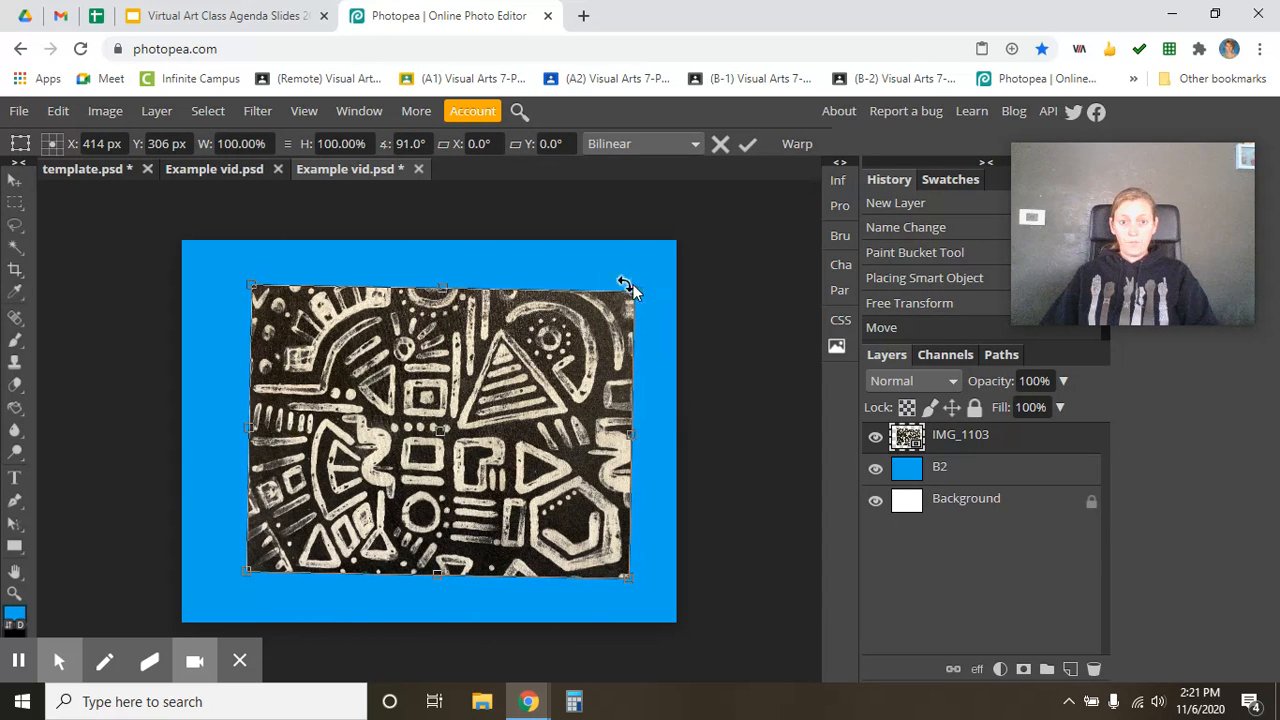
left_click_drag(470, 267, 468, 267)
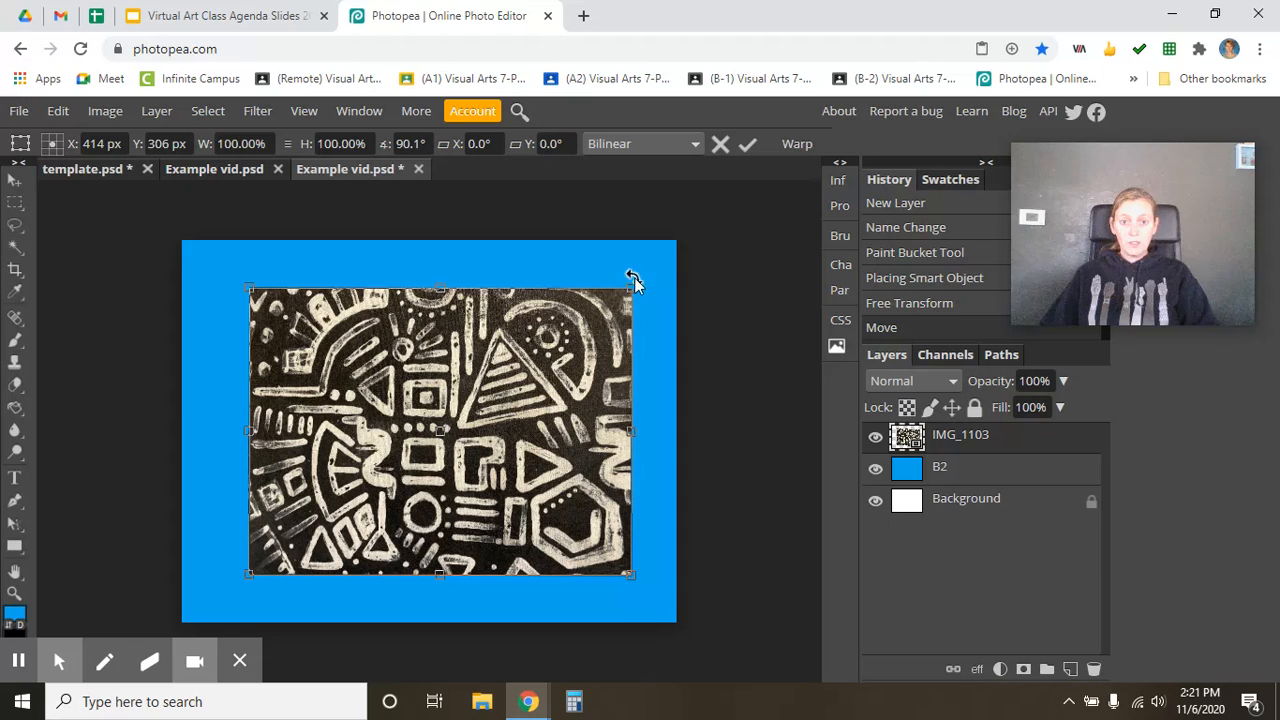
- Enlarge IMG_1103 to about 141% width and 135% height to cover the canvas, apply the transform and keep its layer selected
left_click_drag(632, 288, 698, 231)
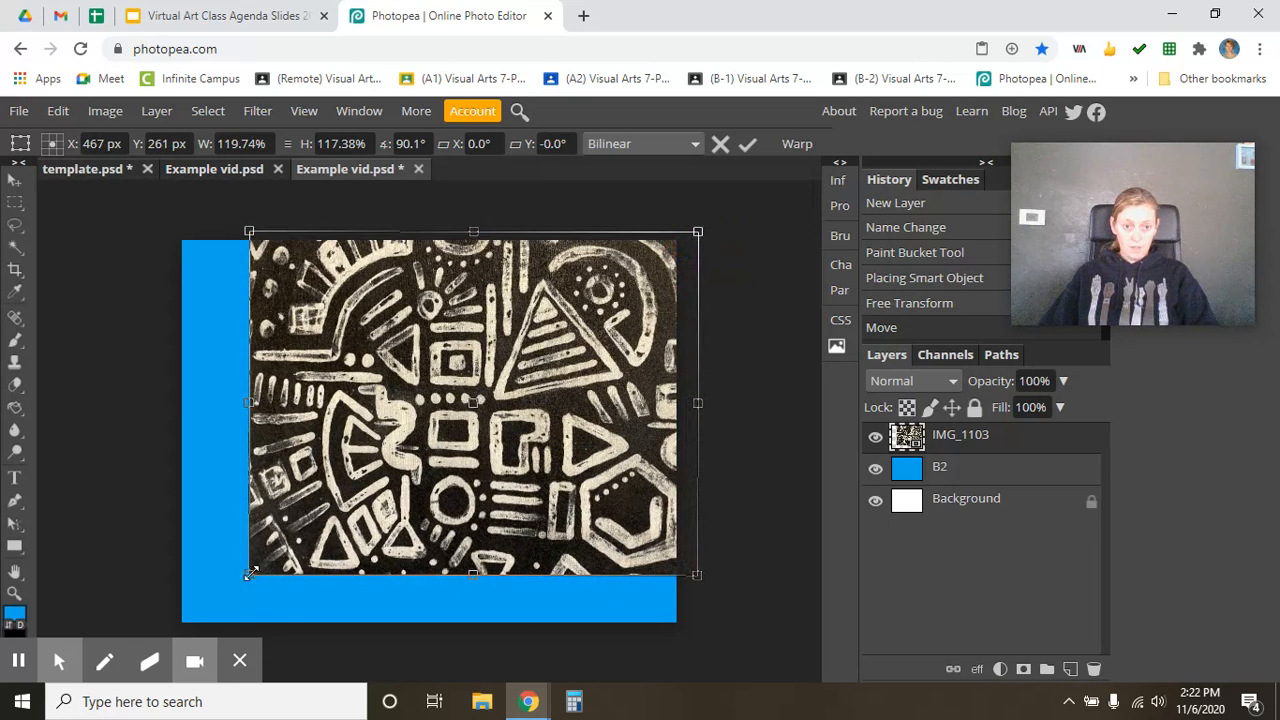
left_click_drag(249, 574, 181, 636)
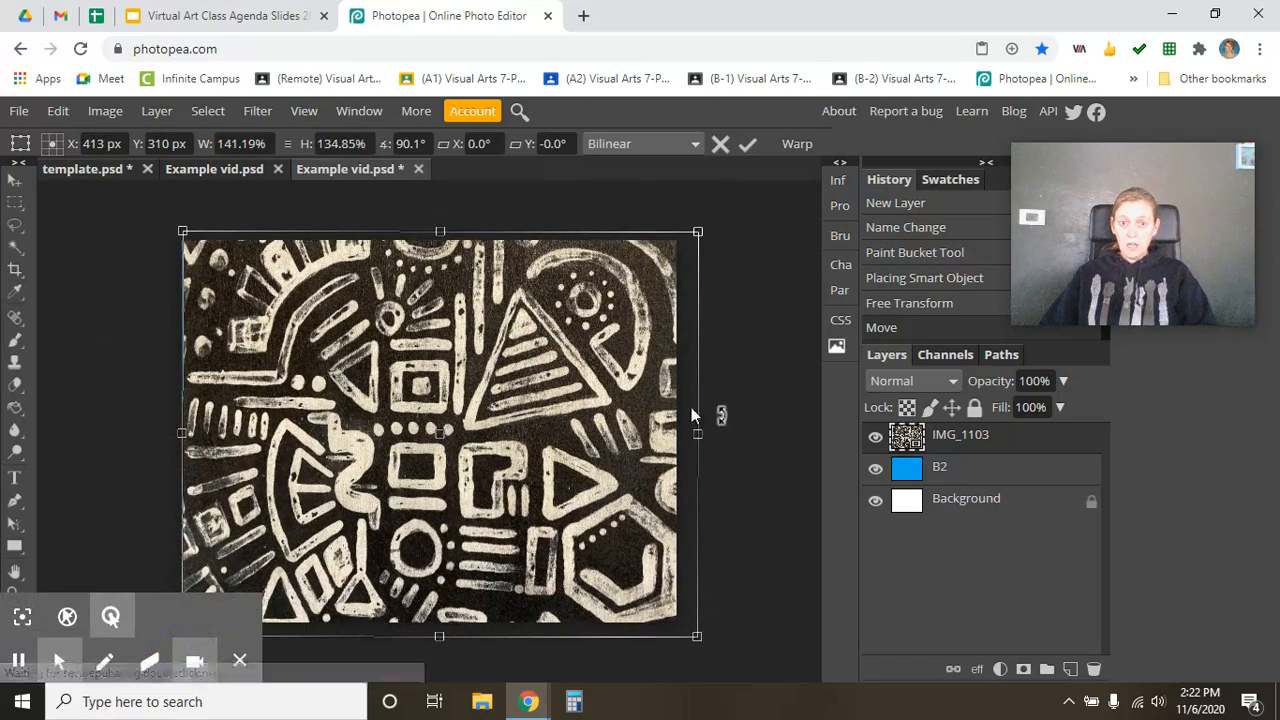
mouse_move(575, 425)
left_mouse_down()
mouse_move(596, 414)
mouse_move(578, 418)
left_mouse_up()
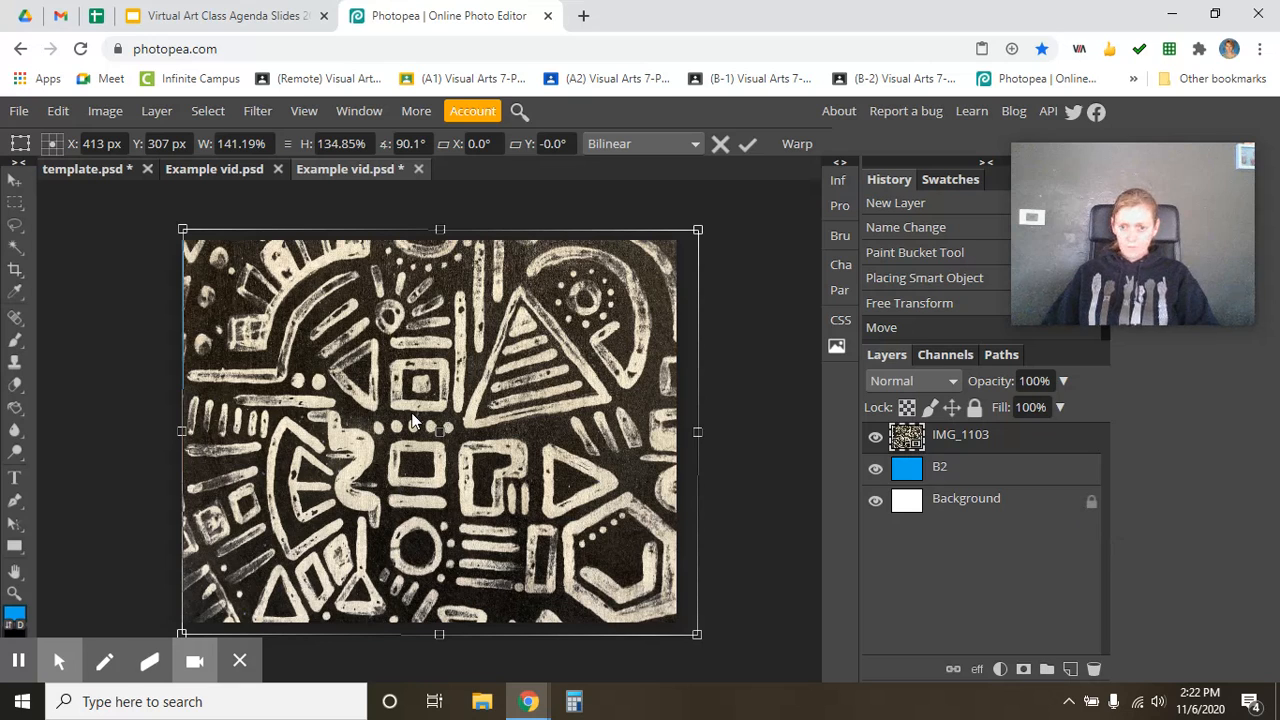
left_click(1006, 466)
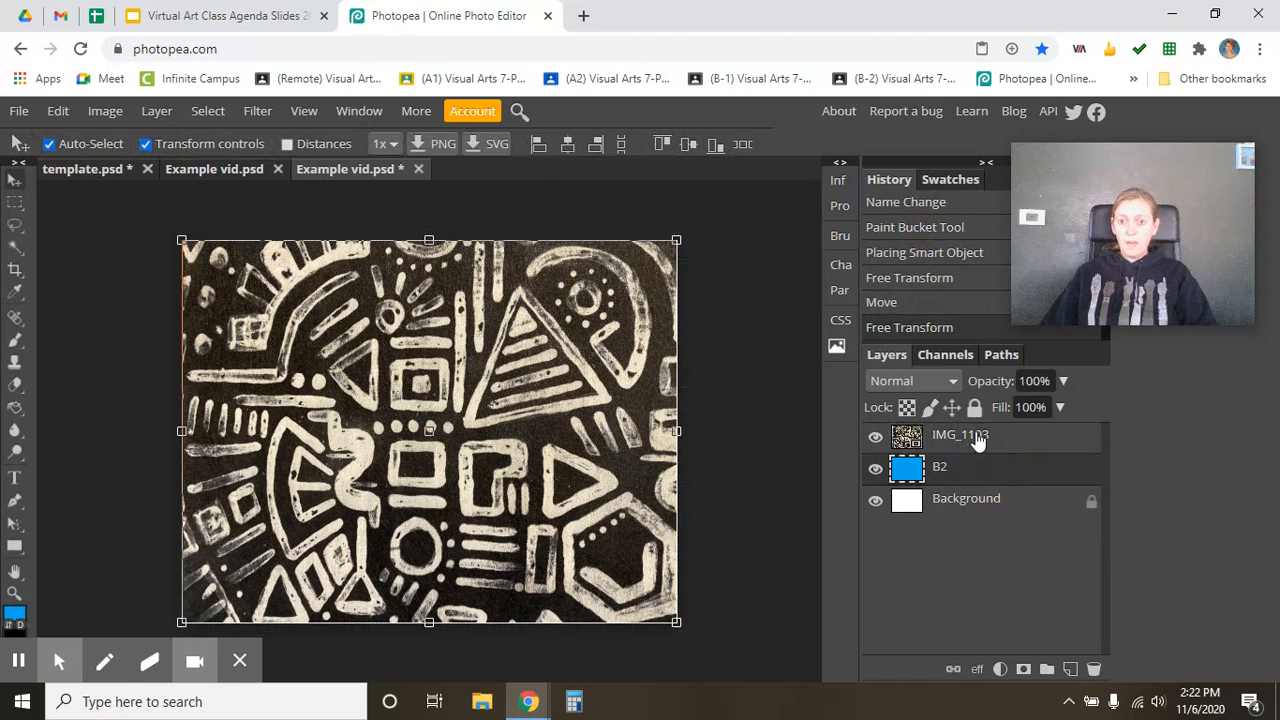
left_click(980, 443)
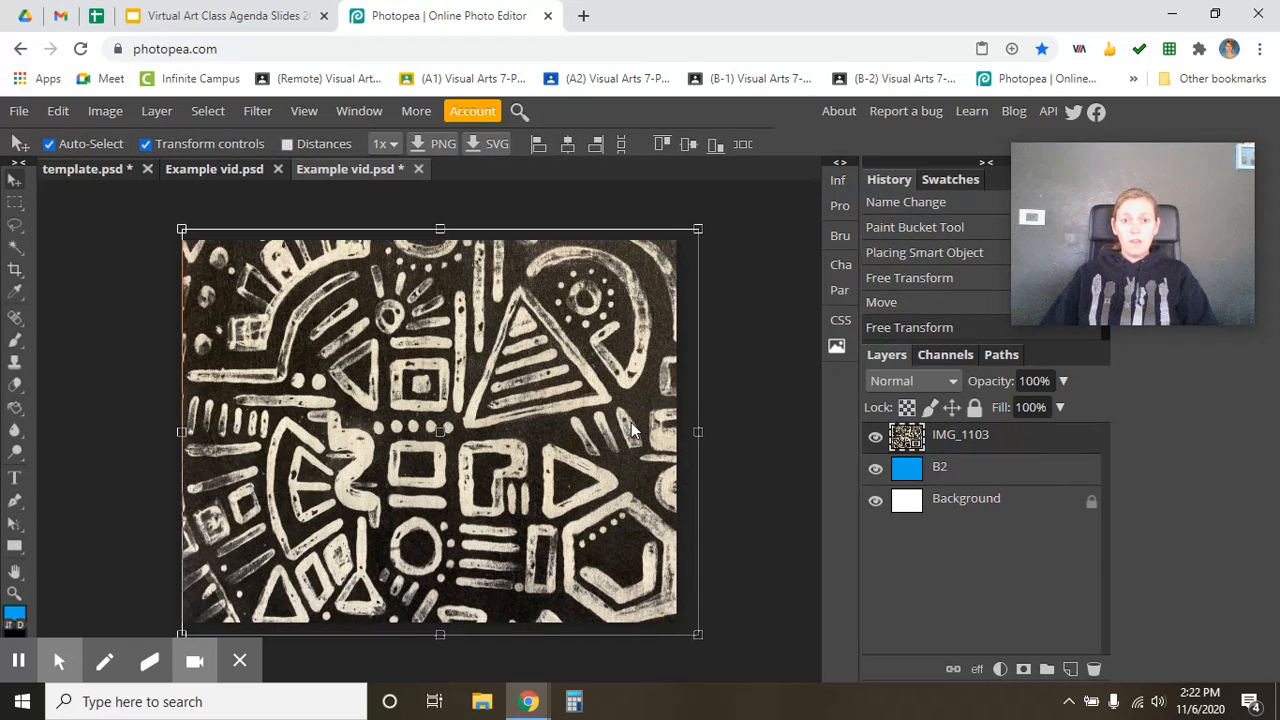
left_click(157, 111)
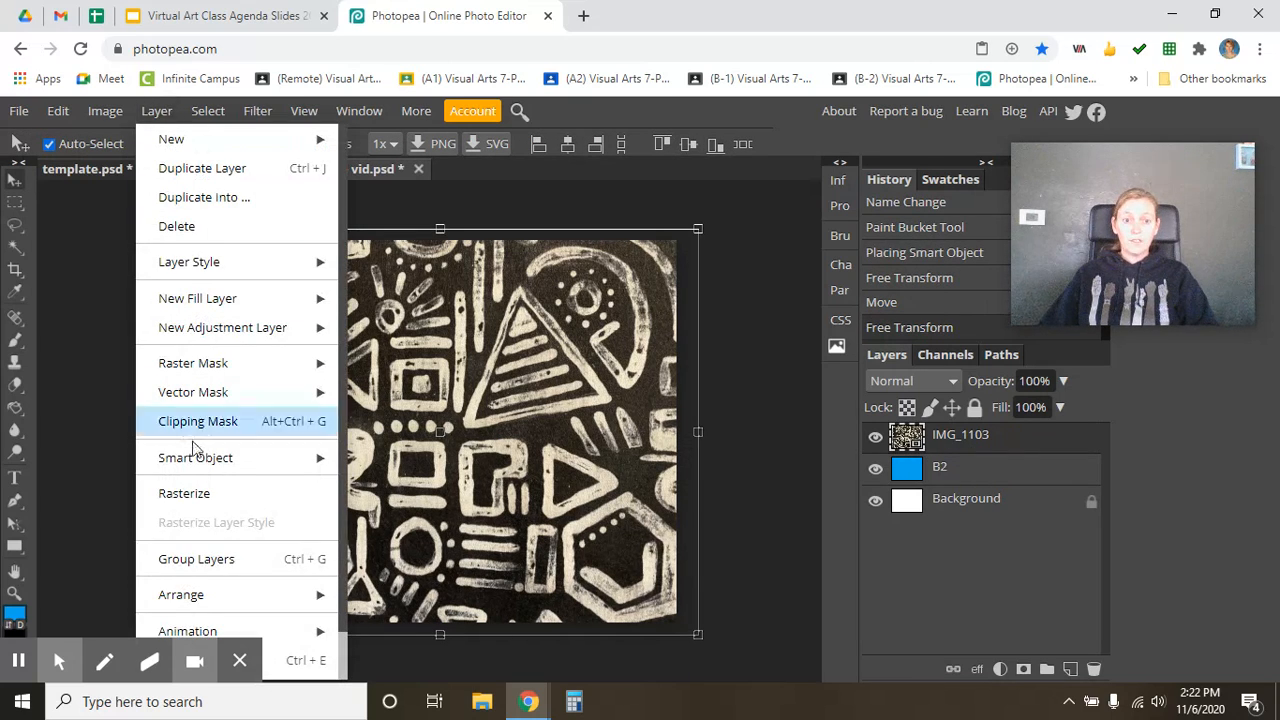
left_click(1060, 445)
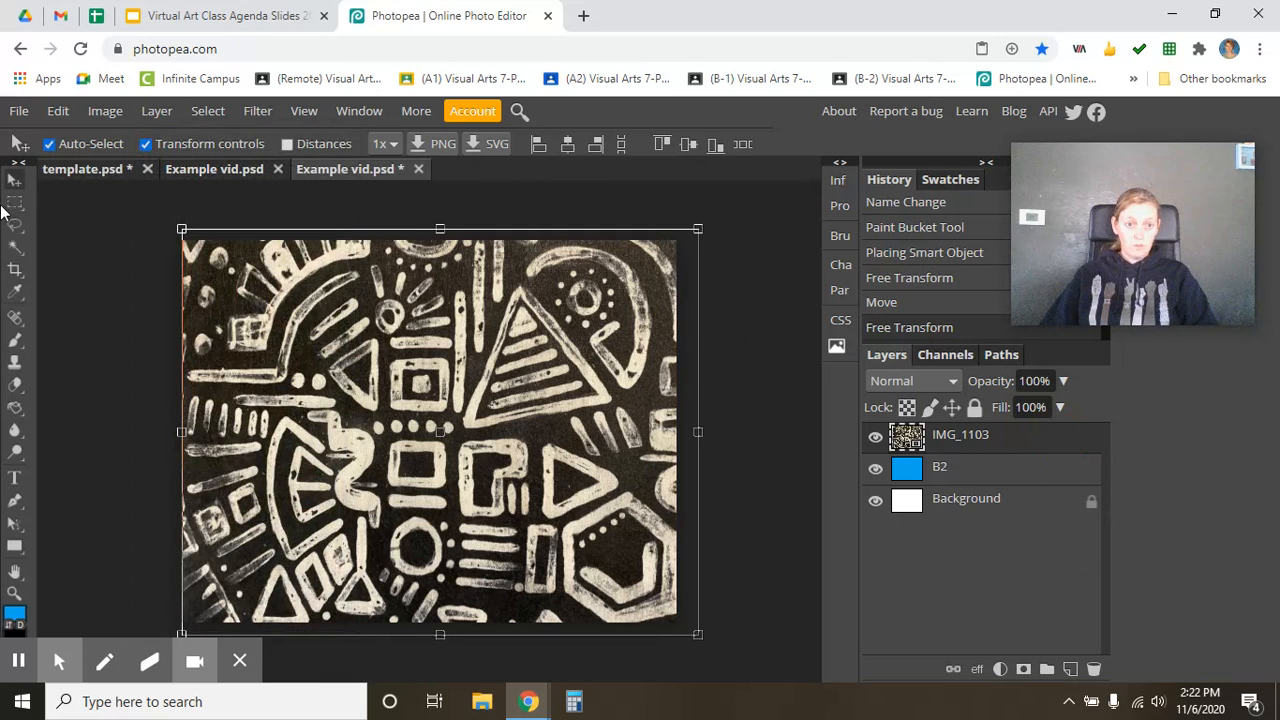
left_click(952, 381)
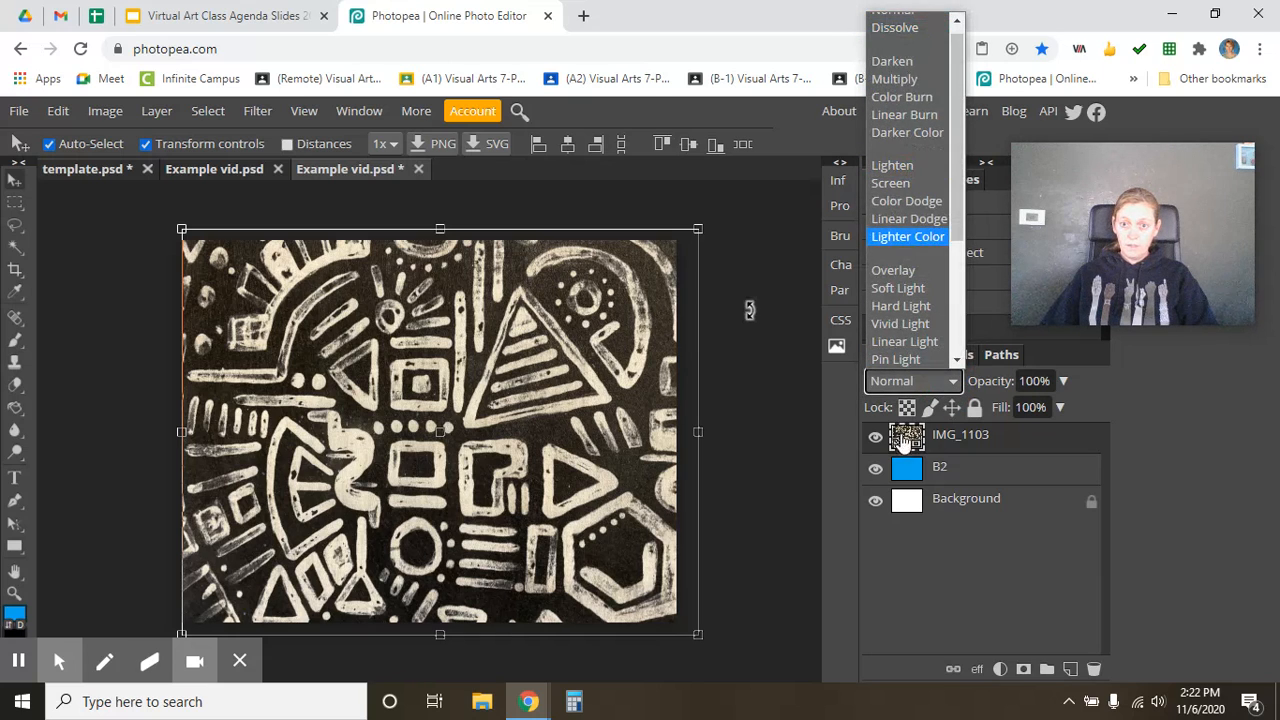
left_click(903, 440)
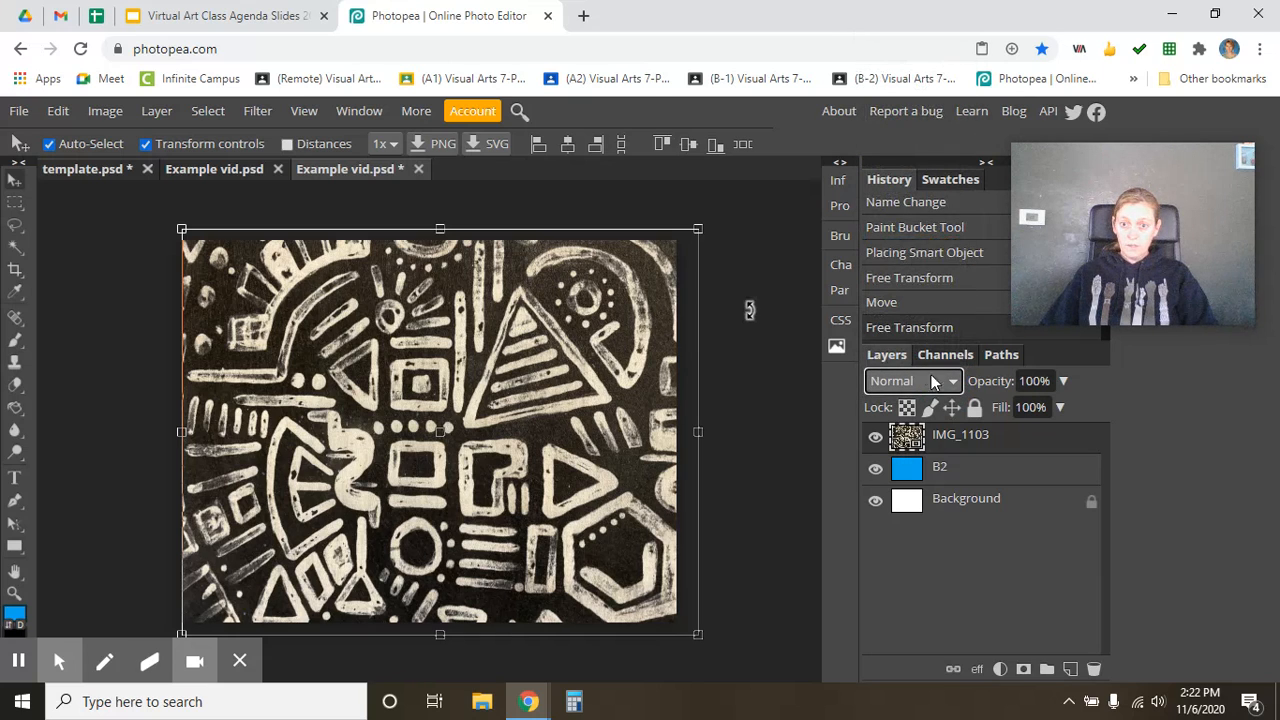
- Activate the Brush Tool and try to paint on the IMG_1103 smart object, declining the offer to rasterize it
left_click(15, 340)
left_click(142, 349)
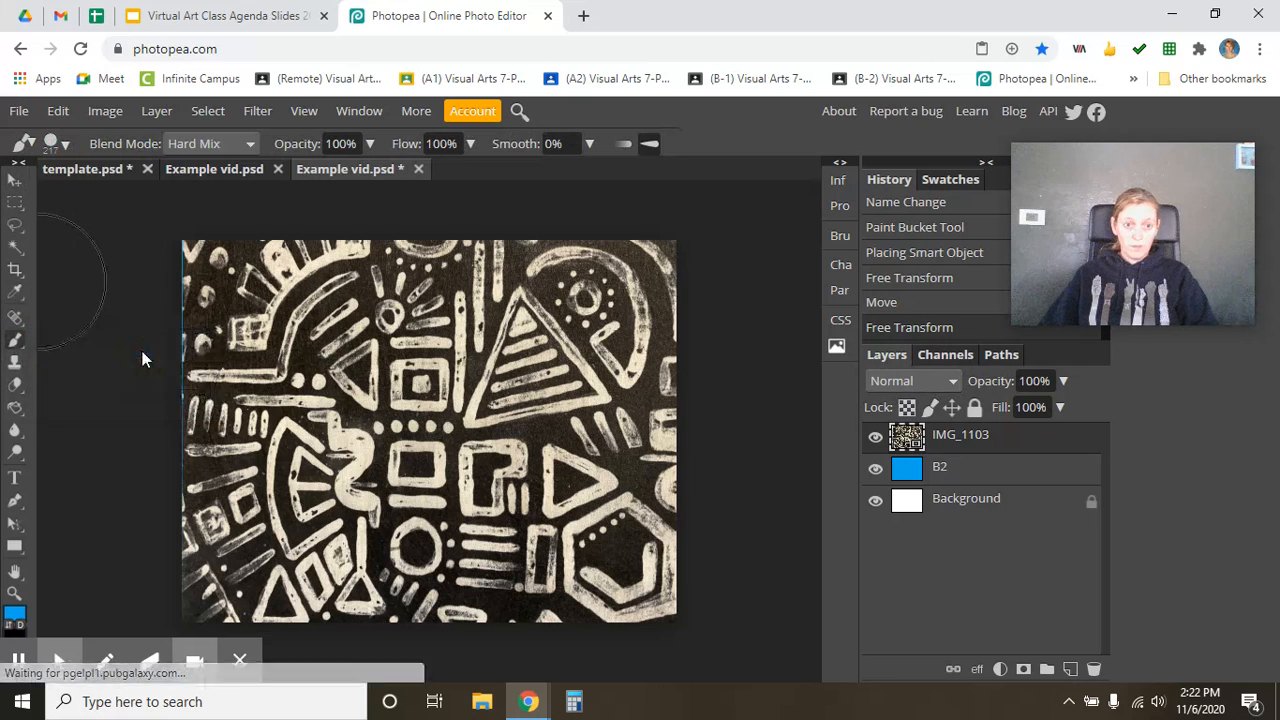
left_click(401, 359)
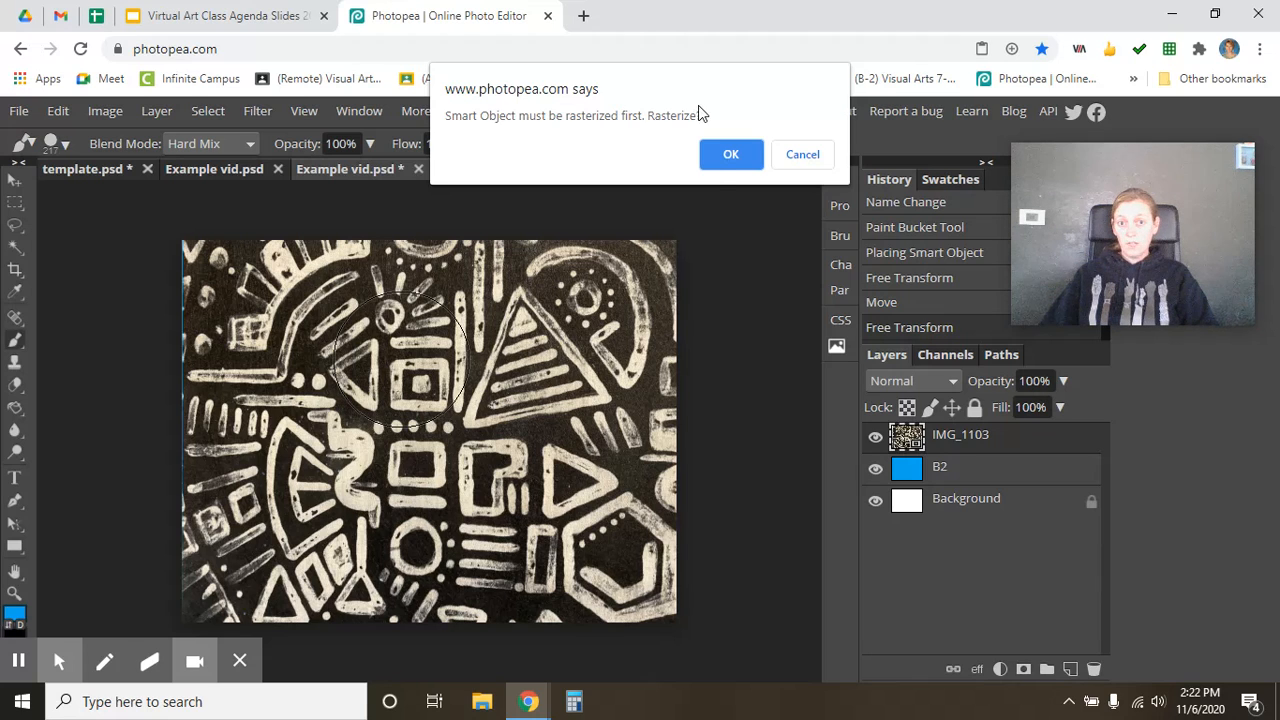
left_click(801, 155)
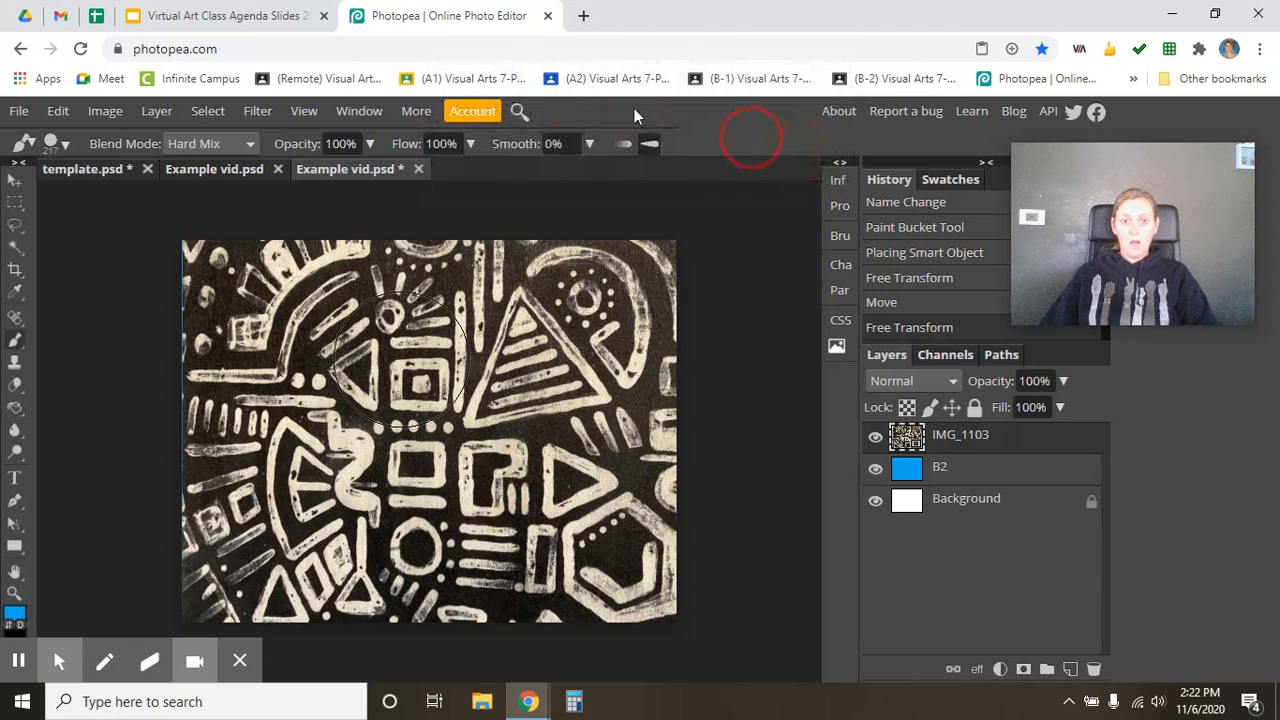
- Rasterize the IMG_1103 layer and paint over the whole image with the blue 217 px brush in Hard Mix mode
left_click(160, 111)
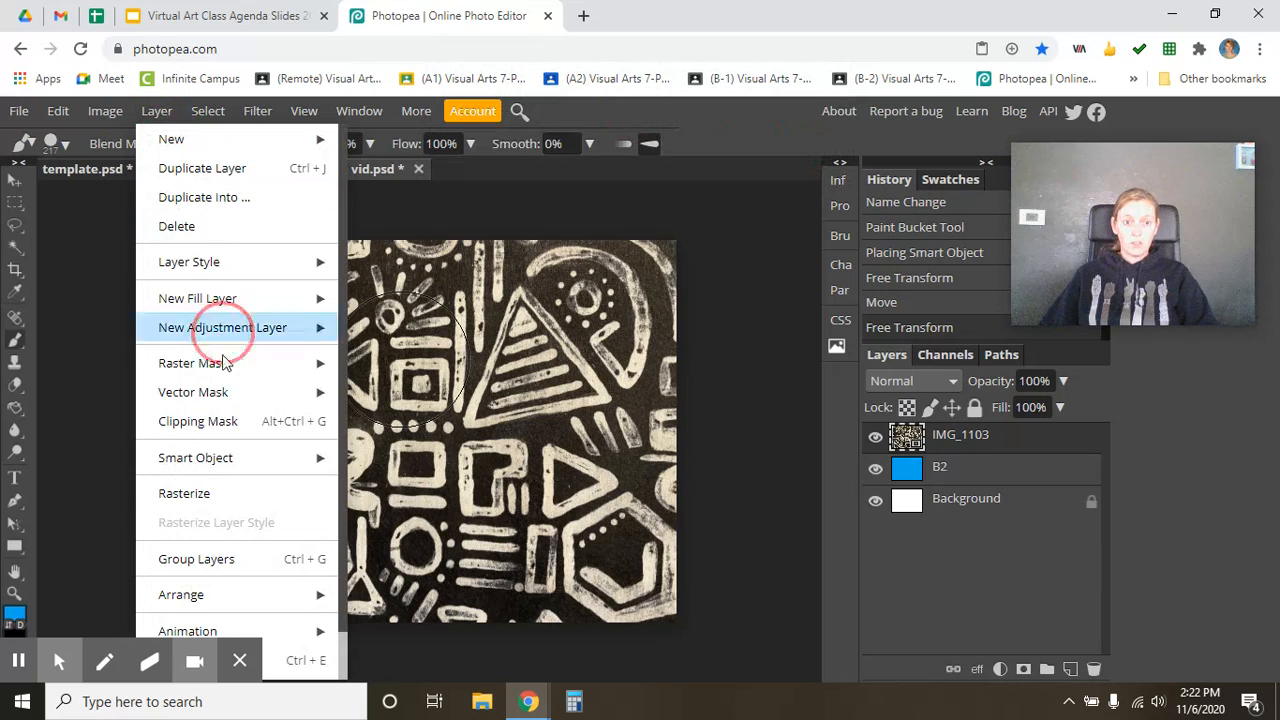
left_click(152, 110)
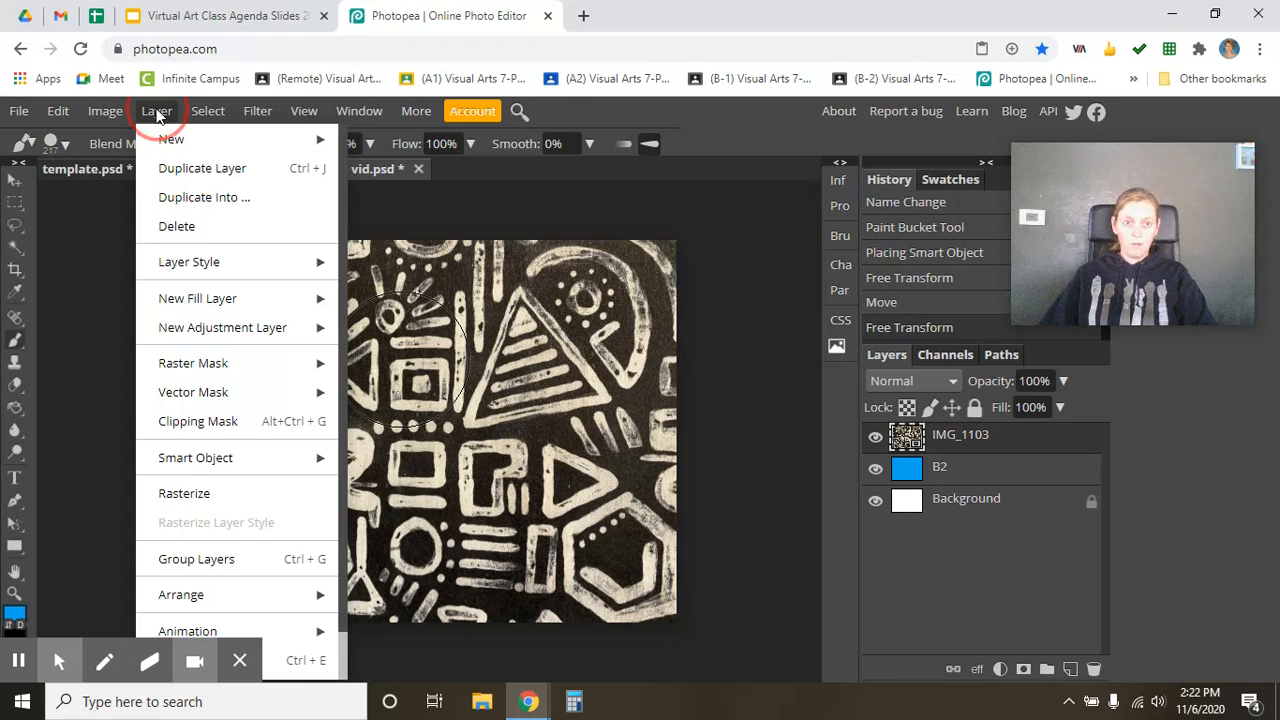
left_click(245, 494)
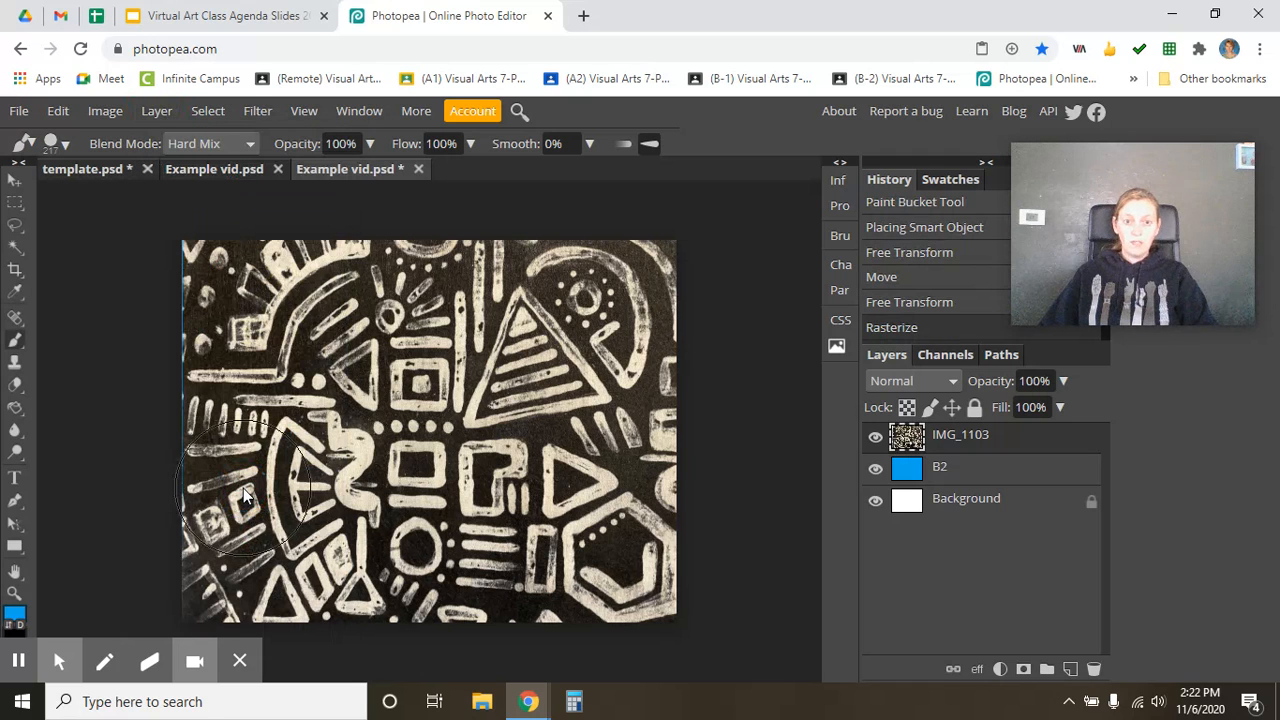
mouse_move(327, 383)
left_mouse_down()
mouse_move(402, 347)
mouse_move(531, 422)
mouse_move(470, 508)
mouse_move(338, 487)
mouse_move(421, 418)
mouse_move(435, 457)
mouse_move(407, 474)
mouse_move(360, 315)
mouse_move(145, 263)
mouse_move(592, 297)
mouse_move(670, 279)
mouse_move(620, 341)
mouse_move(624, 381)
mouse_move(673, 314)
mouse_move(590, 567)
mouse_move(601, 605)
mouse_move(651, 526)
mouse_move(674, 612)
mouse_move(438, 612)
mouse_move(171, 639)
mouse_move(241, 487)
mouse_move(206, 302)
mouse_move(295, 506)
mouse_move(516, 578)
mouse_move(847, 568)
left_mouse_up()
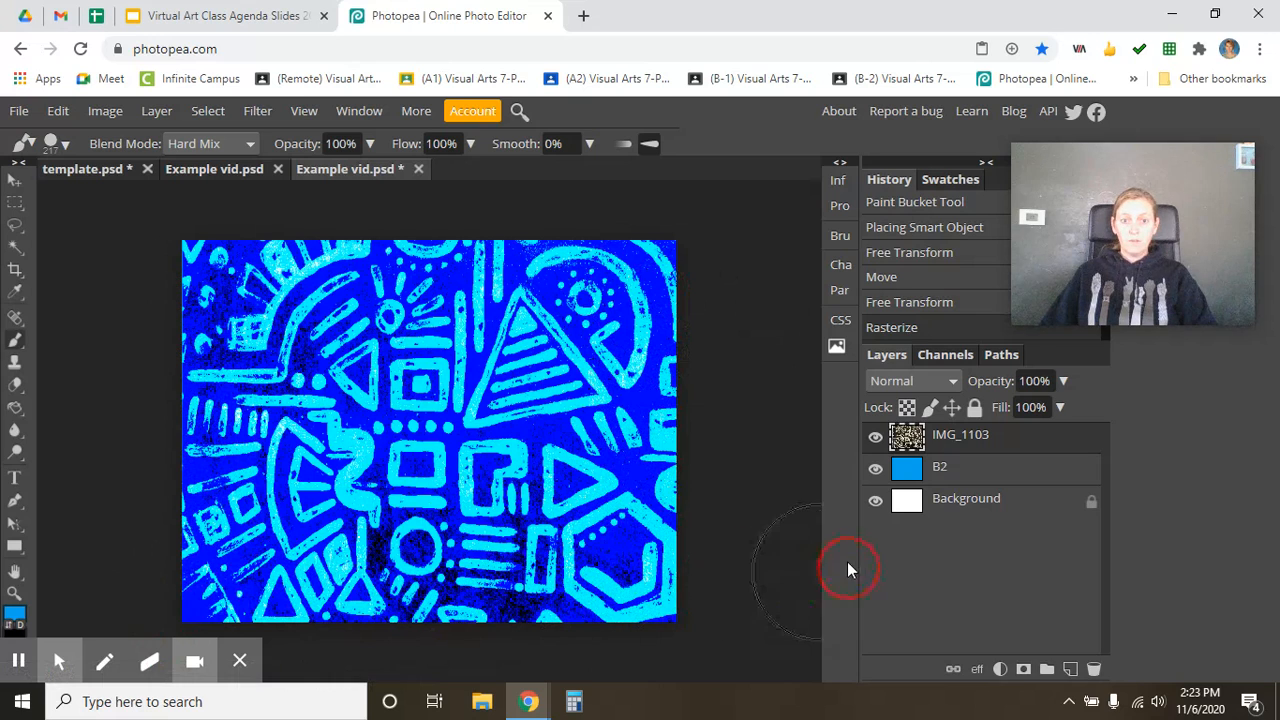
mouse_move(883, 417)
left_mouse_down()
mouse_move(663, 515)
mouse_move(695, 446)
mouse_move(745, 430)
left_mouse_up()
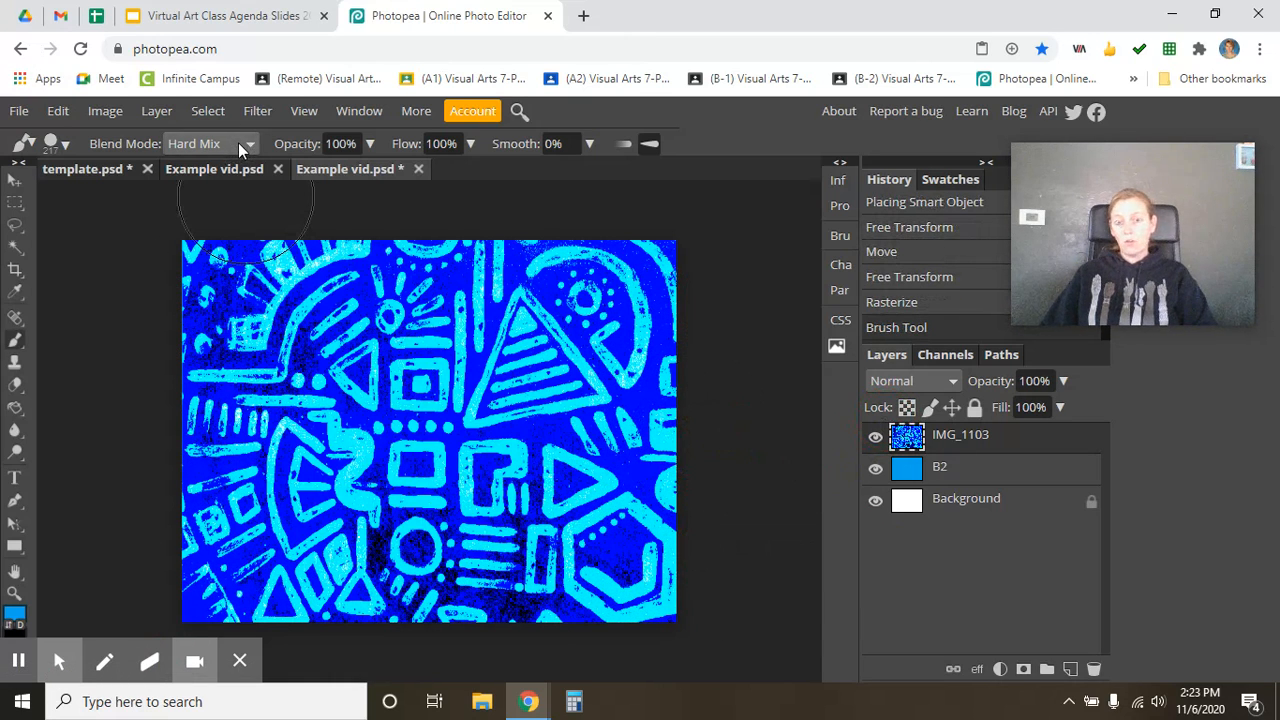
left_click(238, 142)
scroll(253, 205, "up", 1)
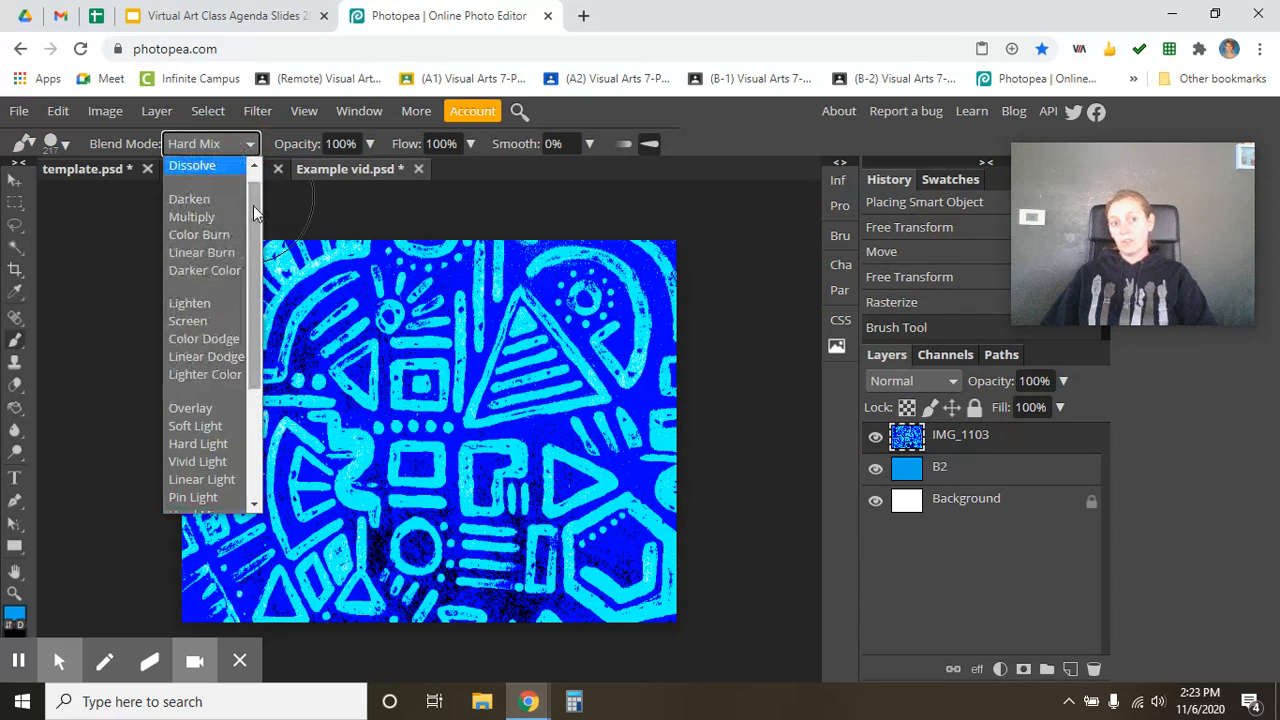
scroll(252, 190, "up", 1)
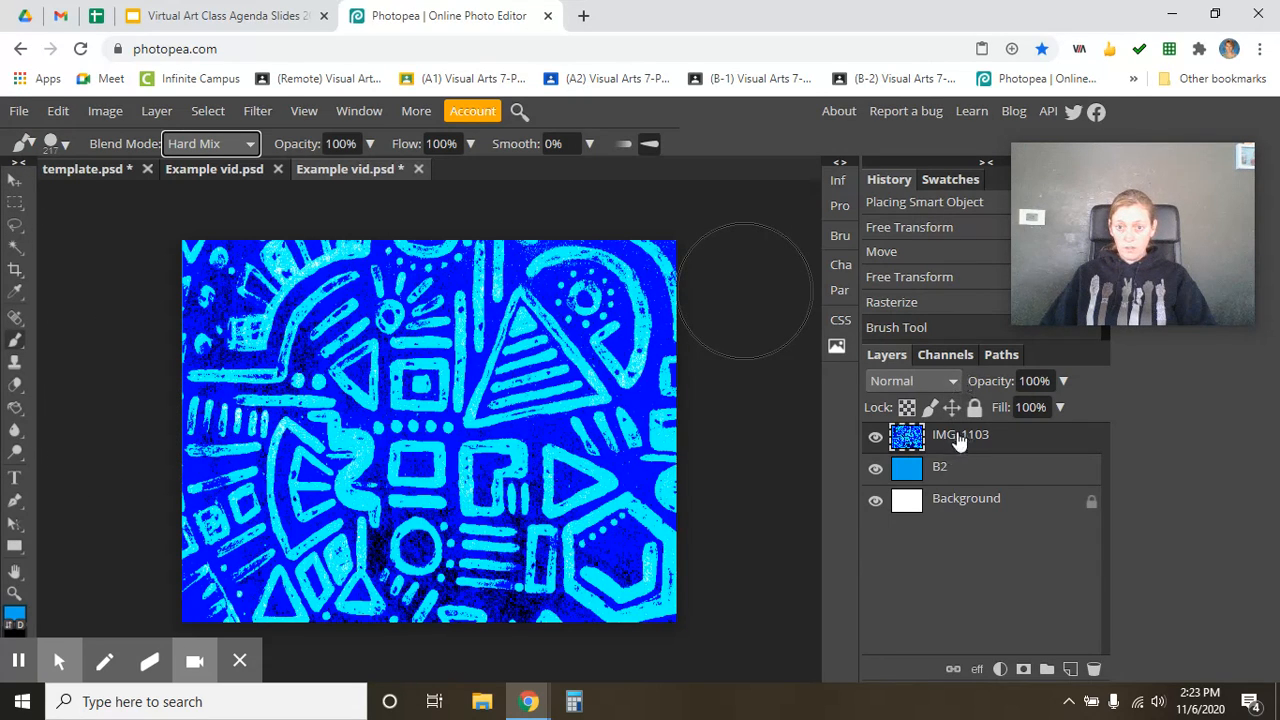
- Cycle the IMG_1103 layer through the blend modes from Dissolve onward, ending on Vivid Light
left_click(950, 382)
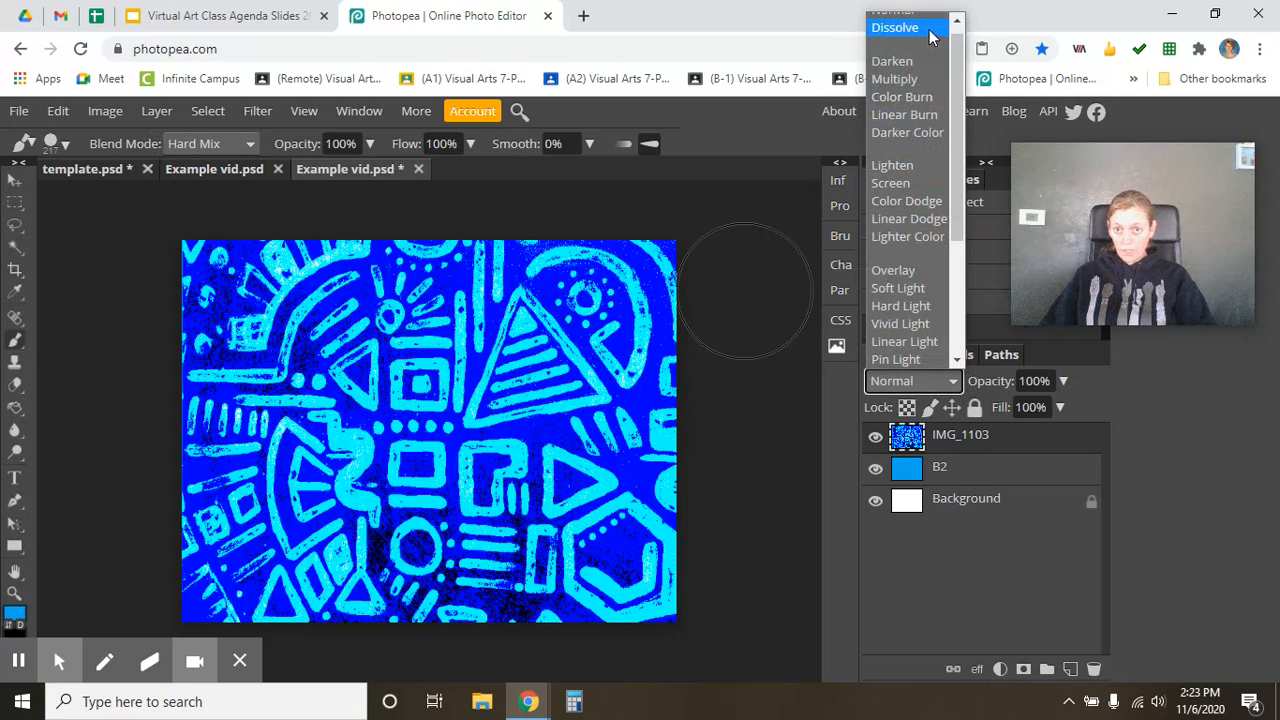
left_click(930, 37)
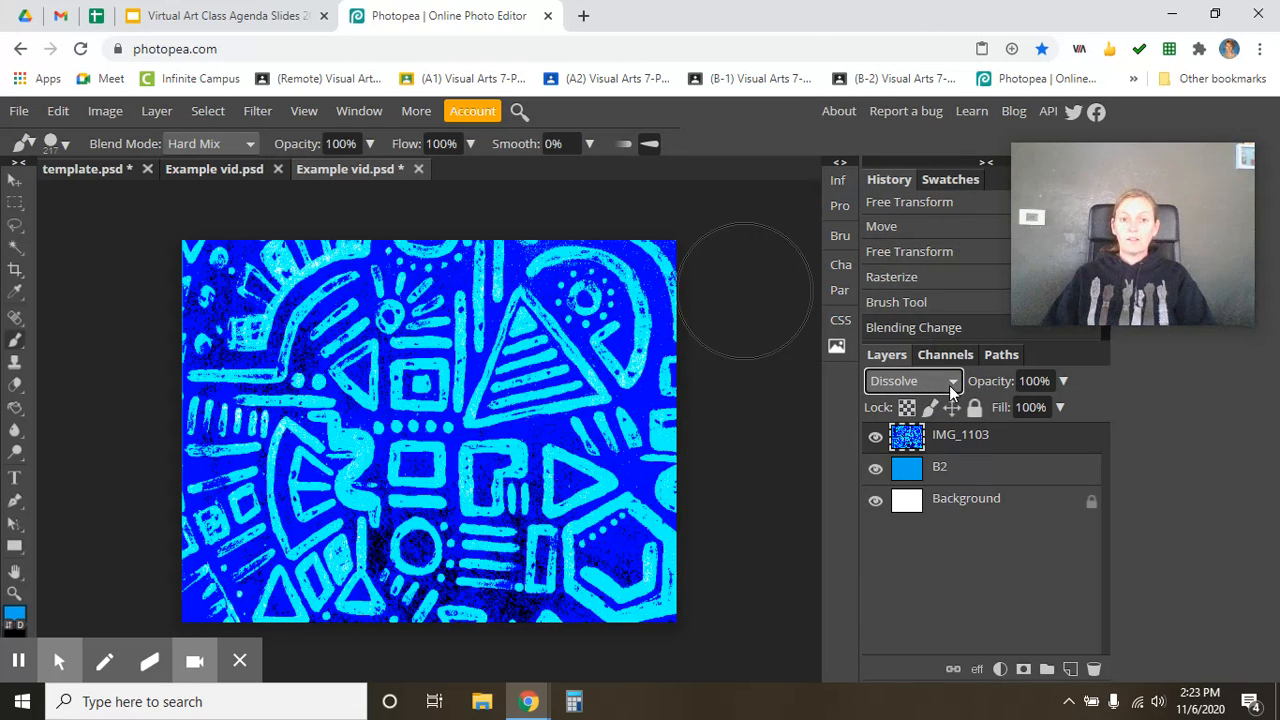
key("Down")
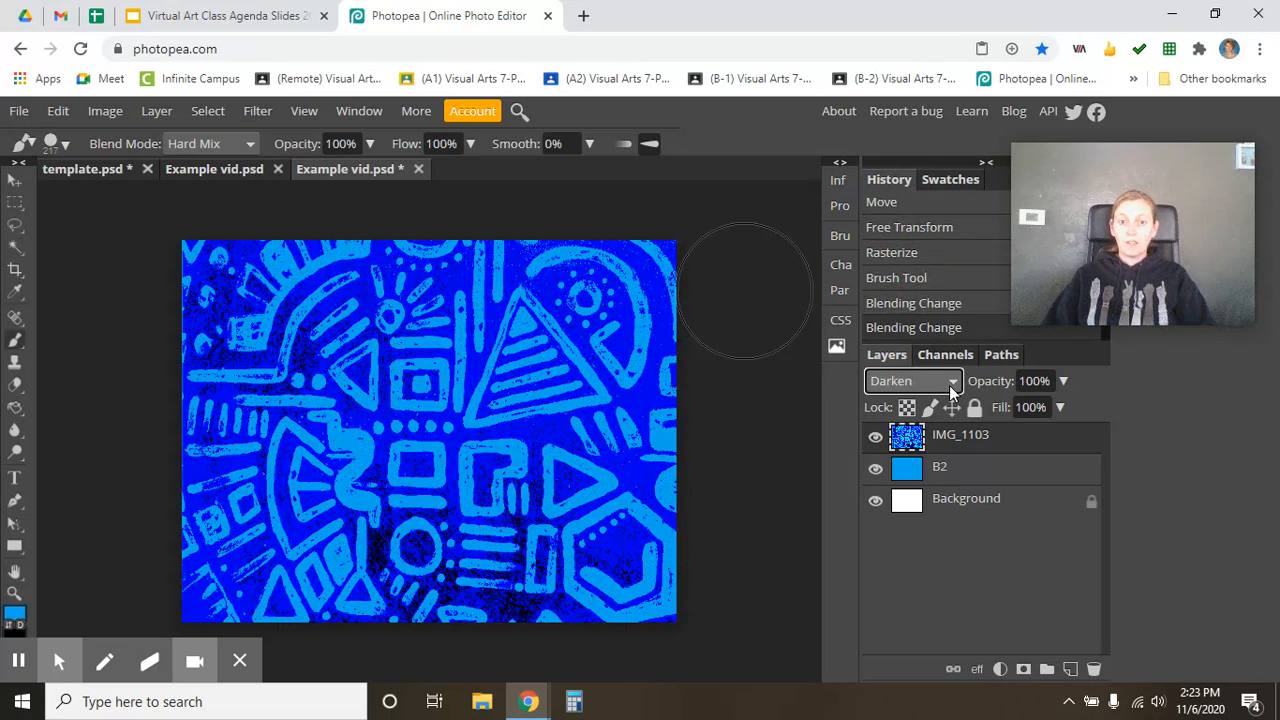
key("Down")
key("Down")
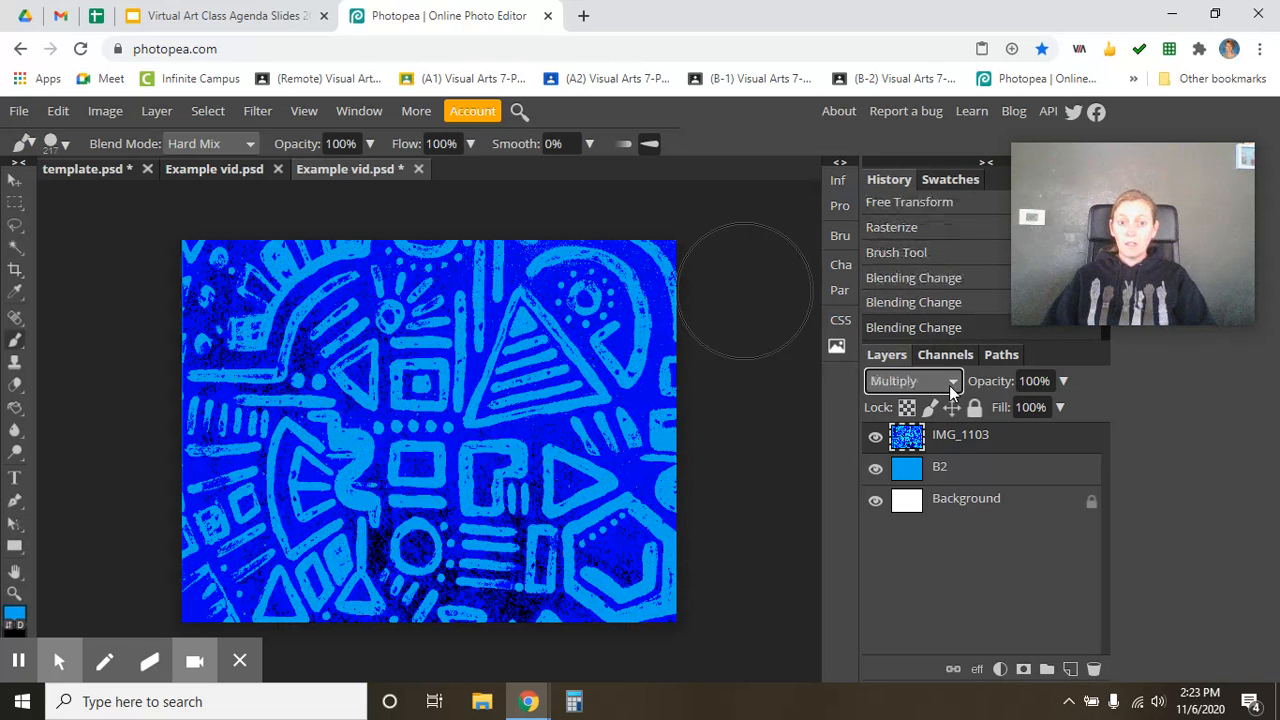
key("Down")
key("Down")
key("Down")
key("Down")
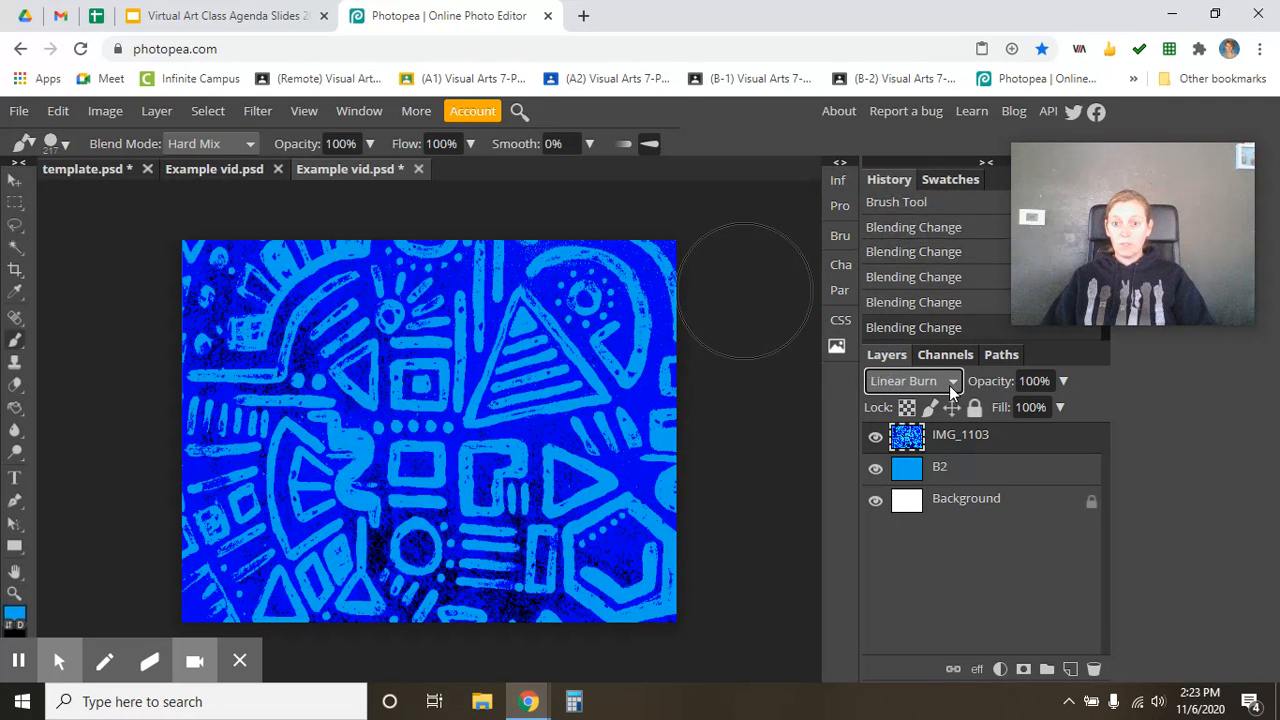
key("Down")
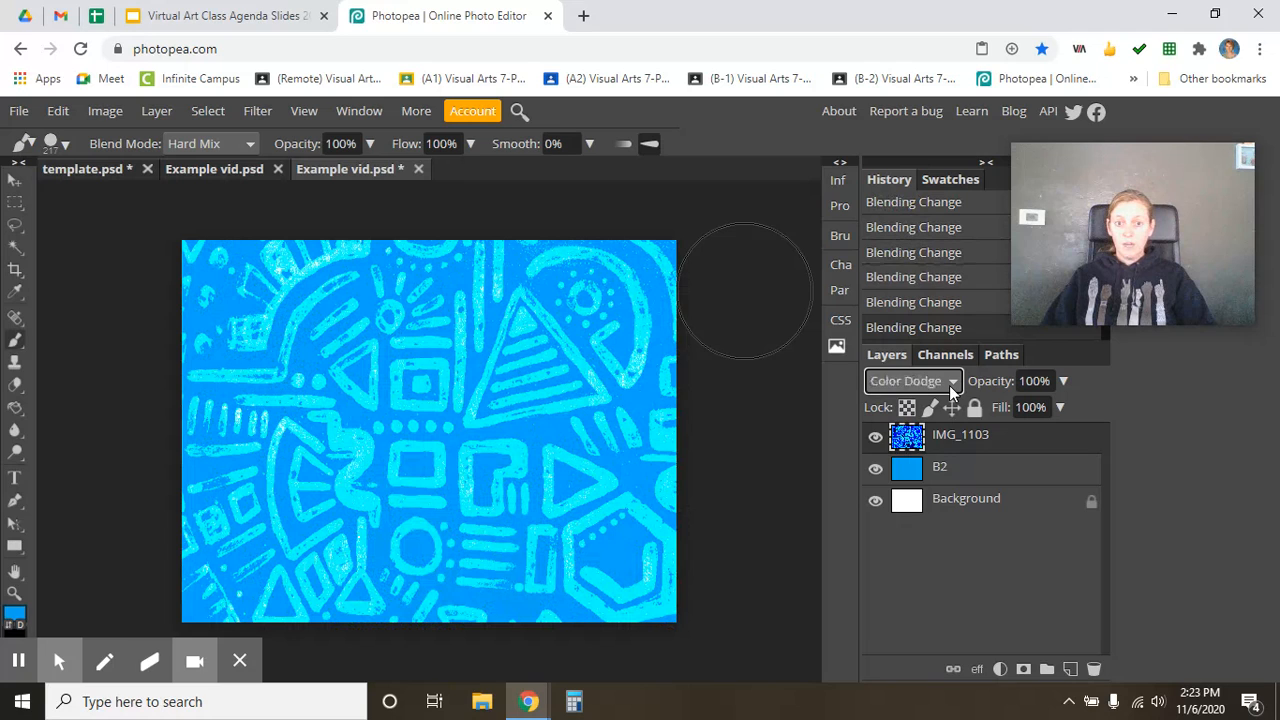
key("Down")
key("Down")
key("Down")
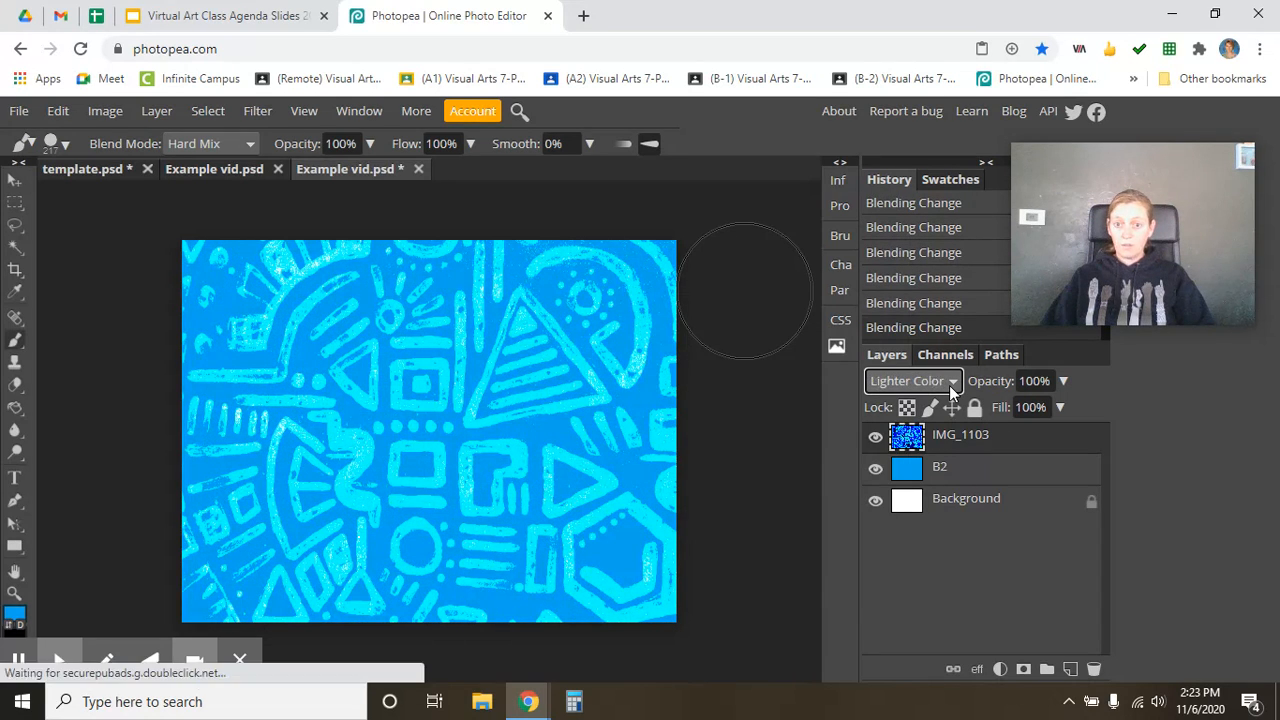
key("Down")
key("Down")
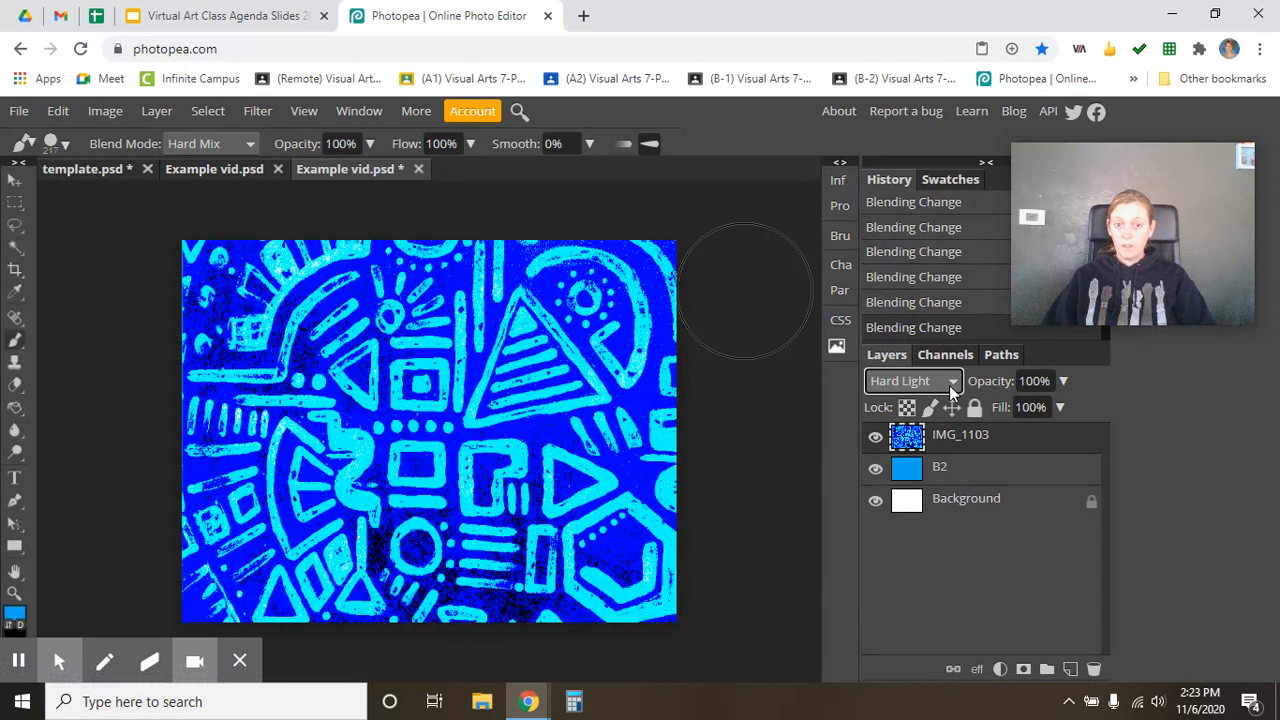
key("Down")
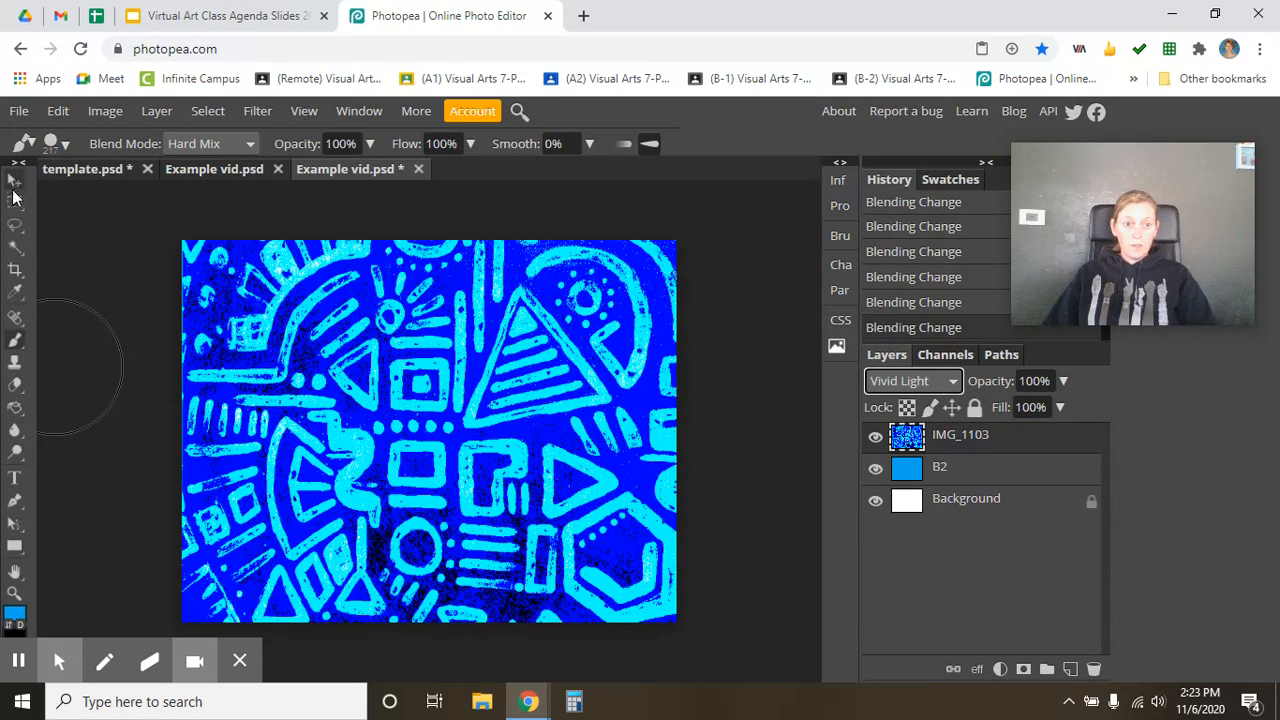
- Outline the large striped triangle with a freehand Lasso selection and add a new empty layer above IMG_1103
left_click(14, 231)
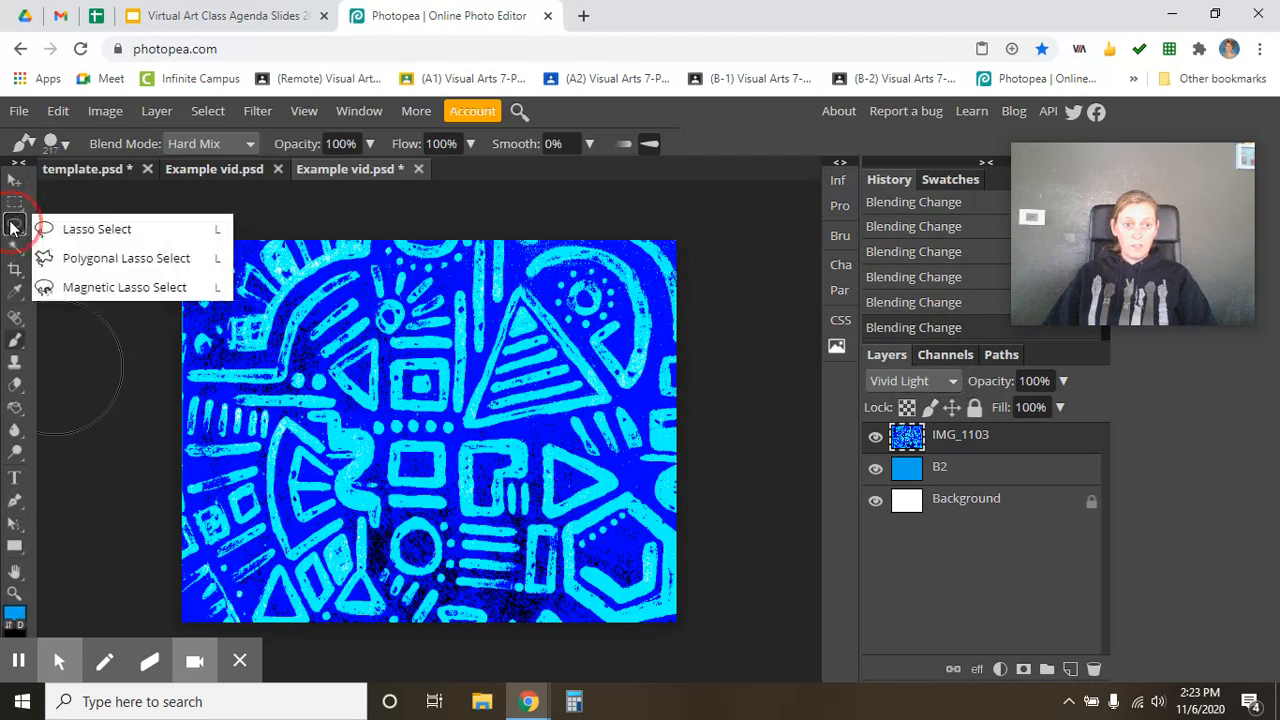
left_click(66, 240)
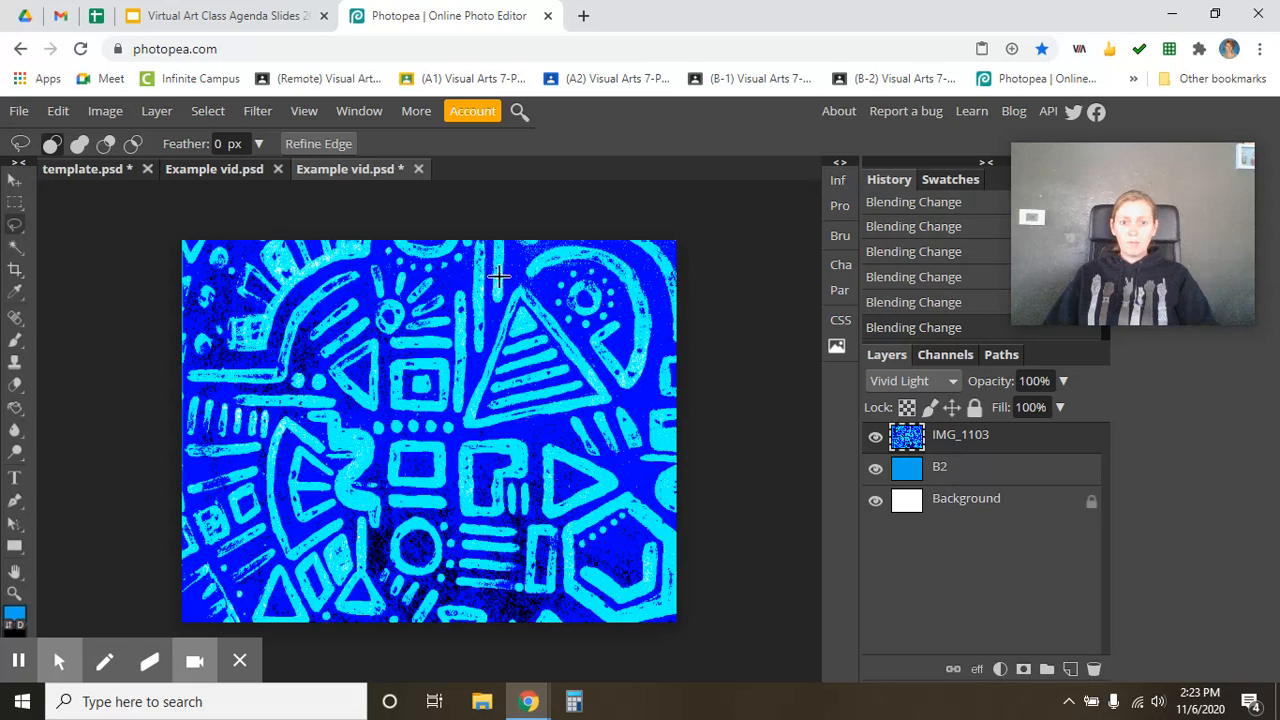
mouse_move(509, 281)
left_mouse_down()
mouse_move(461, 431)
mouse_move(547, 435)
mouse_move(605, 420)
mouse_move(625, 382)
mouse_move(508, 282)
left_mouse_up()
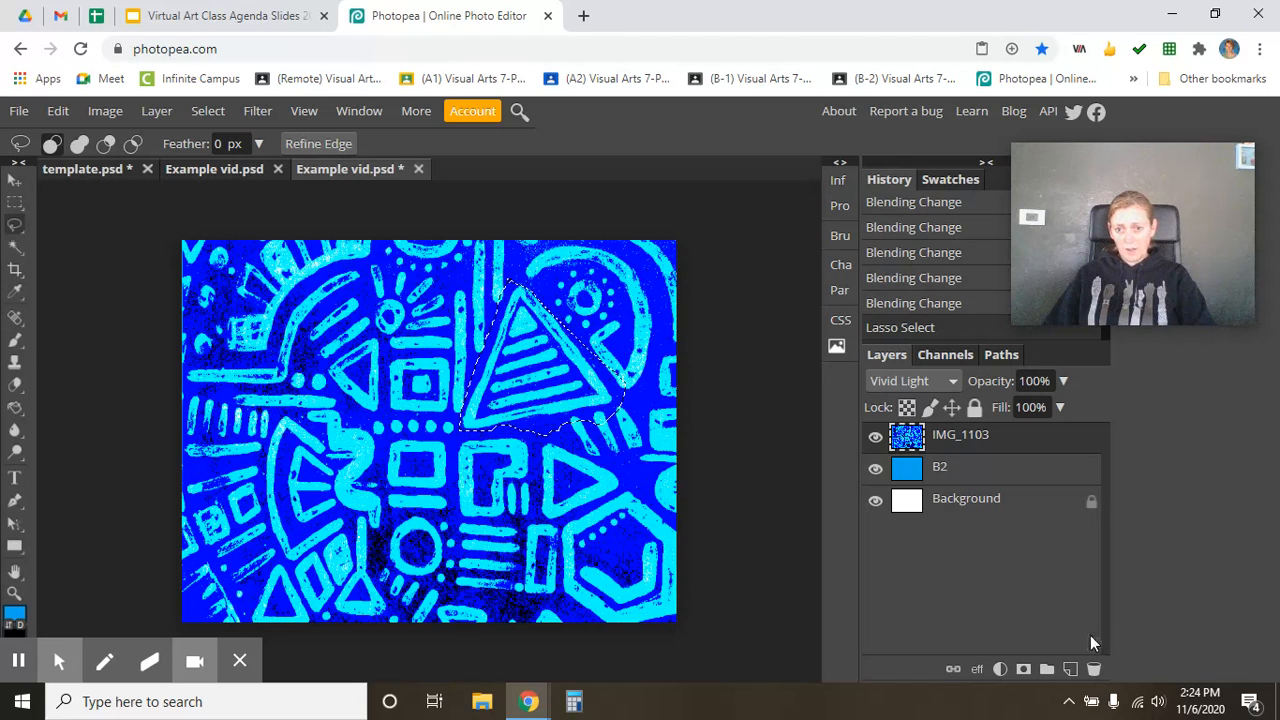
left_click(1071, 669)
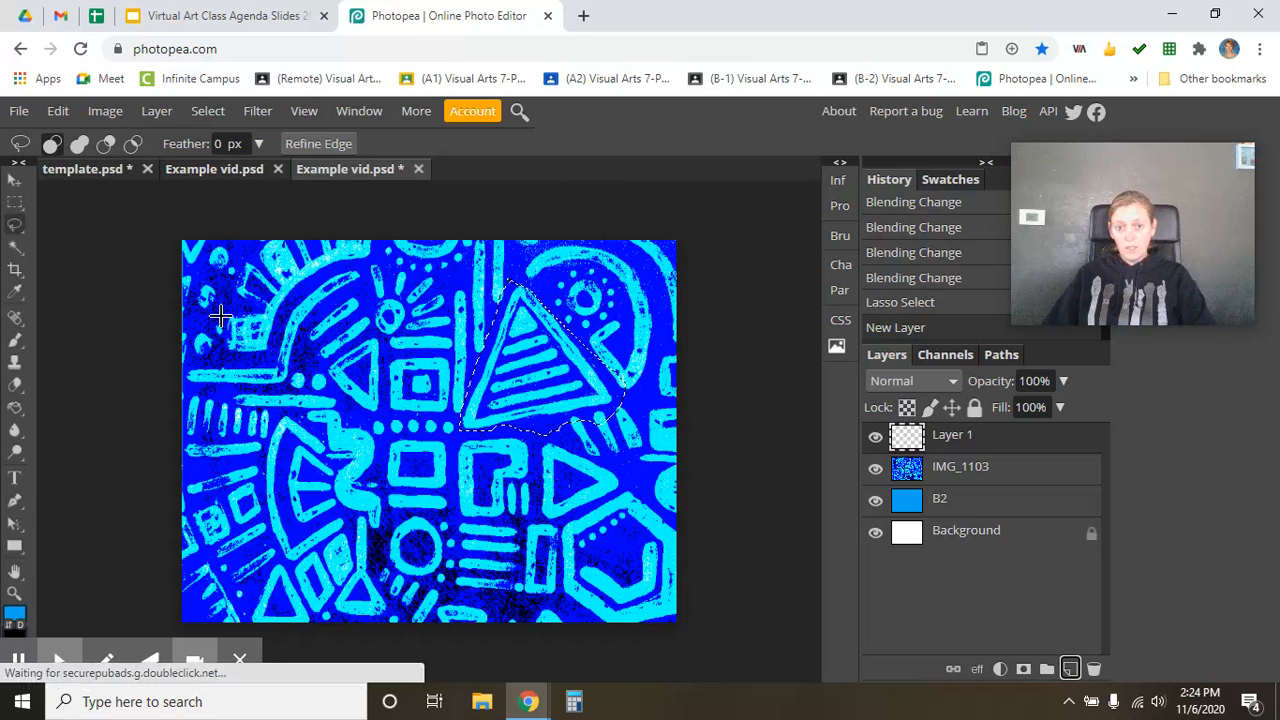
- Set the foreground colour to magenta-purple, hex ae0ea0
left_click(14, 614)
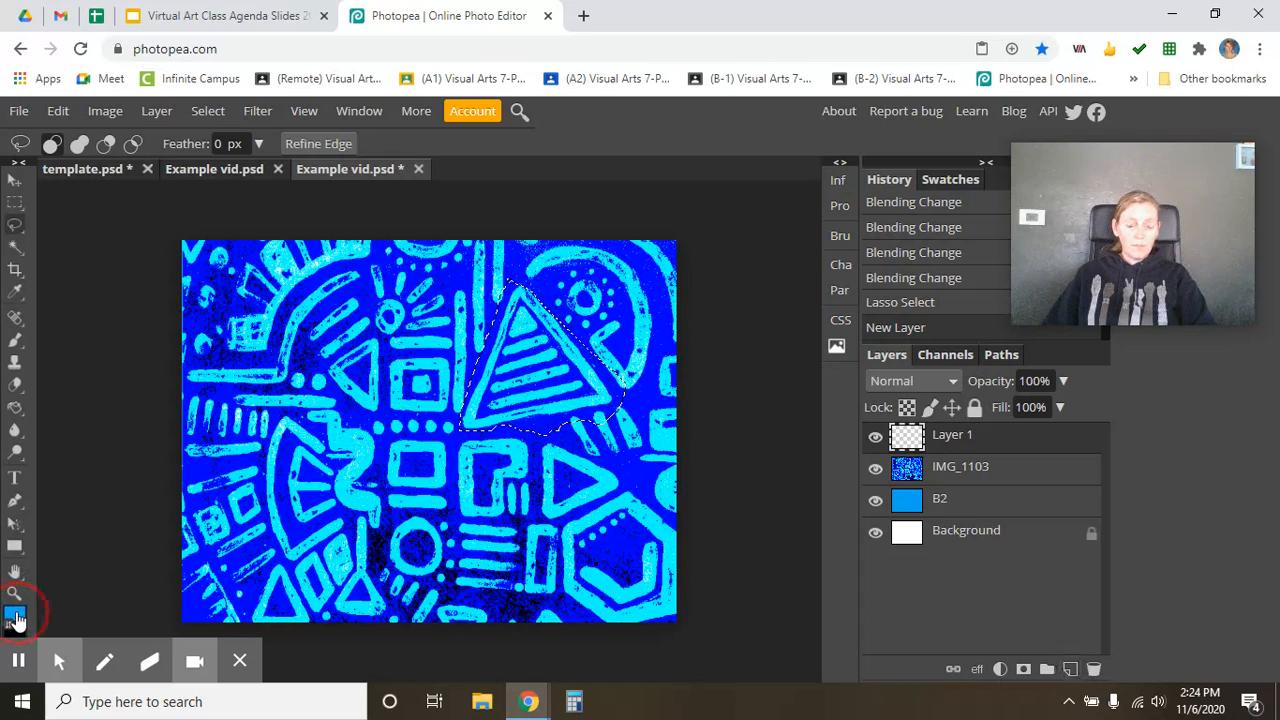
left_click(401, 318)
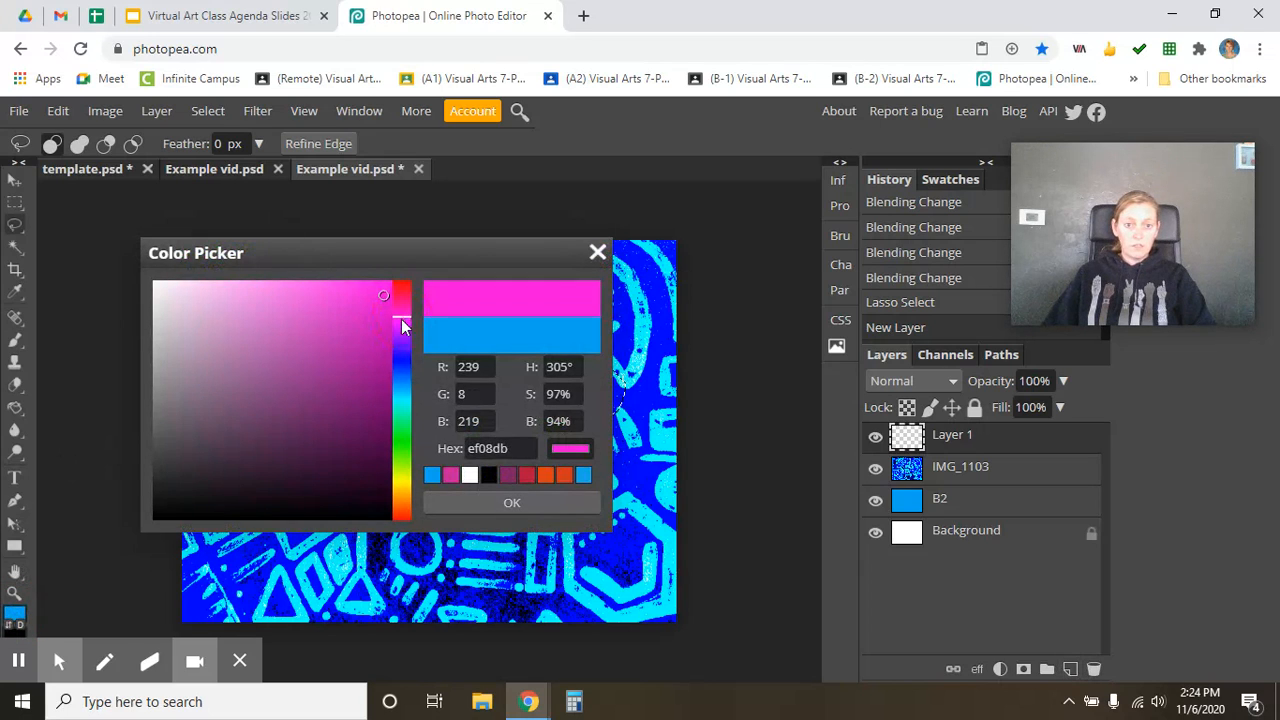
mouse_move(364, 334)
left_mouse_down()
mouse_move(378, 342)
mouse_move(372, 358)
left_mouse_up()
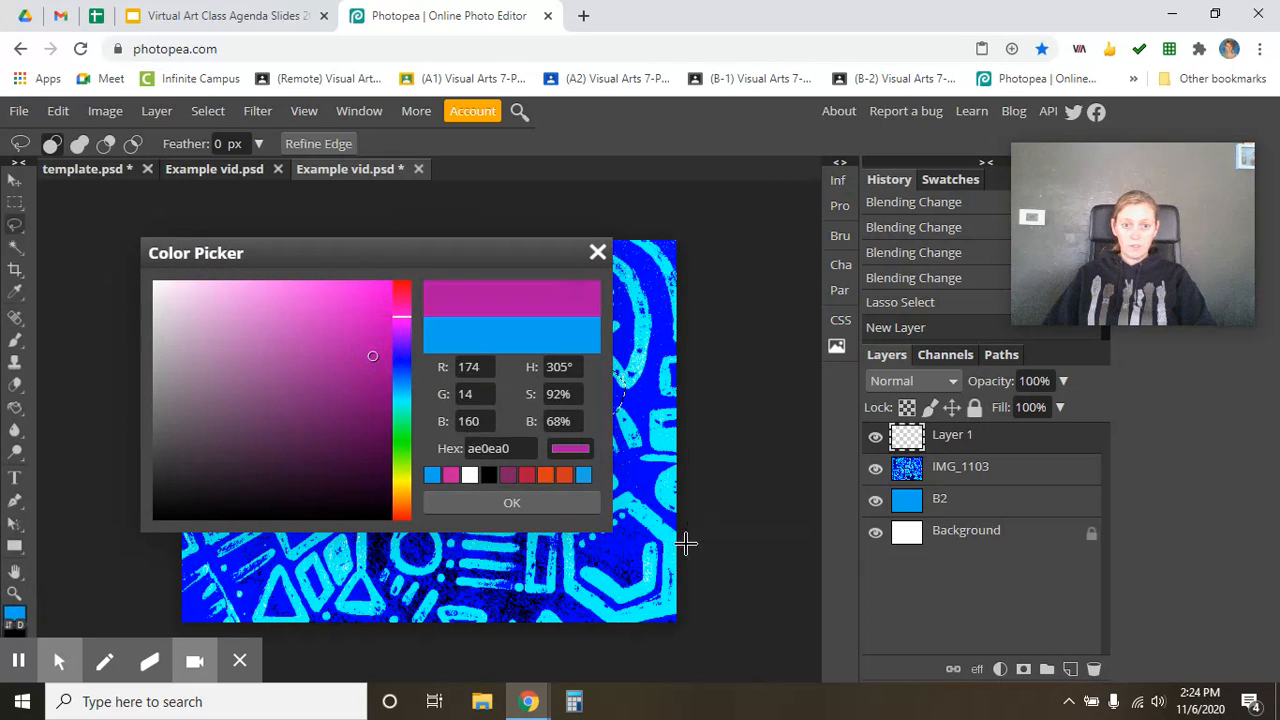
left_click(553, 504)
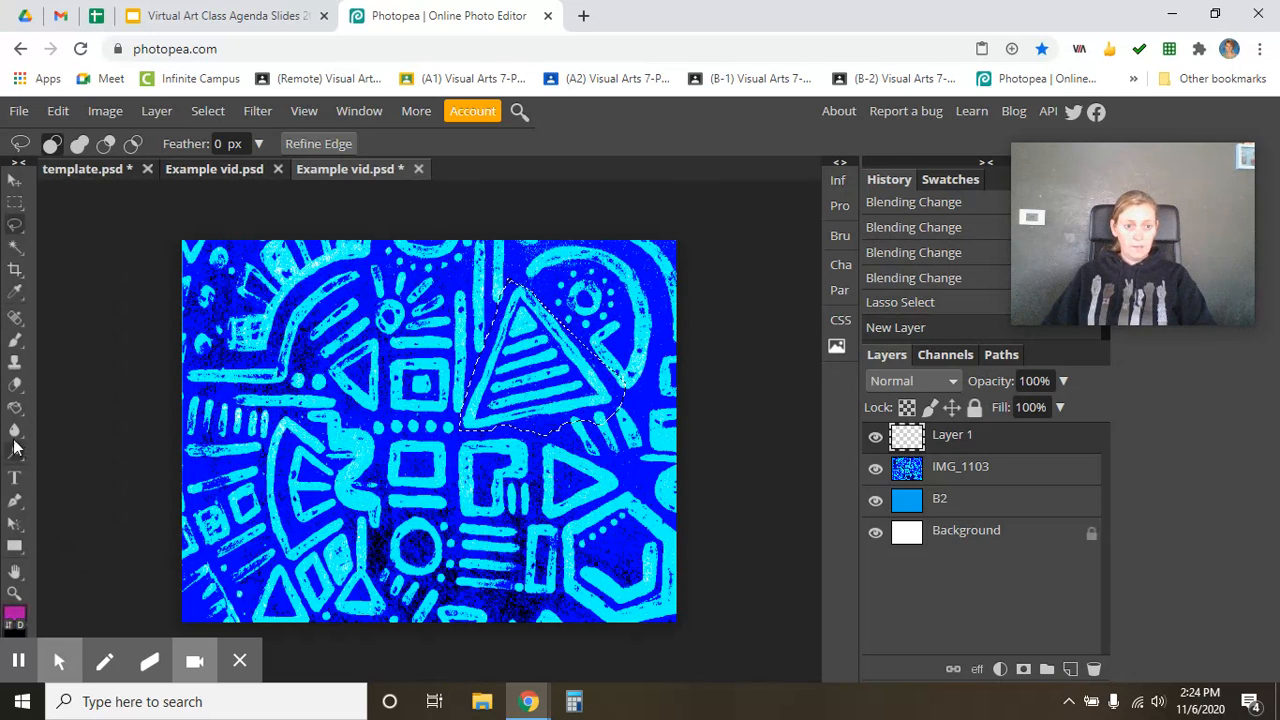
- Fill the triangle selection on Layer 1 with a linear magenta-to-black gradient, redrawing it for a short transition with black at the apex
left_click(15, 407)
left_click(57, 414)
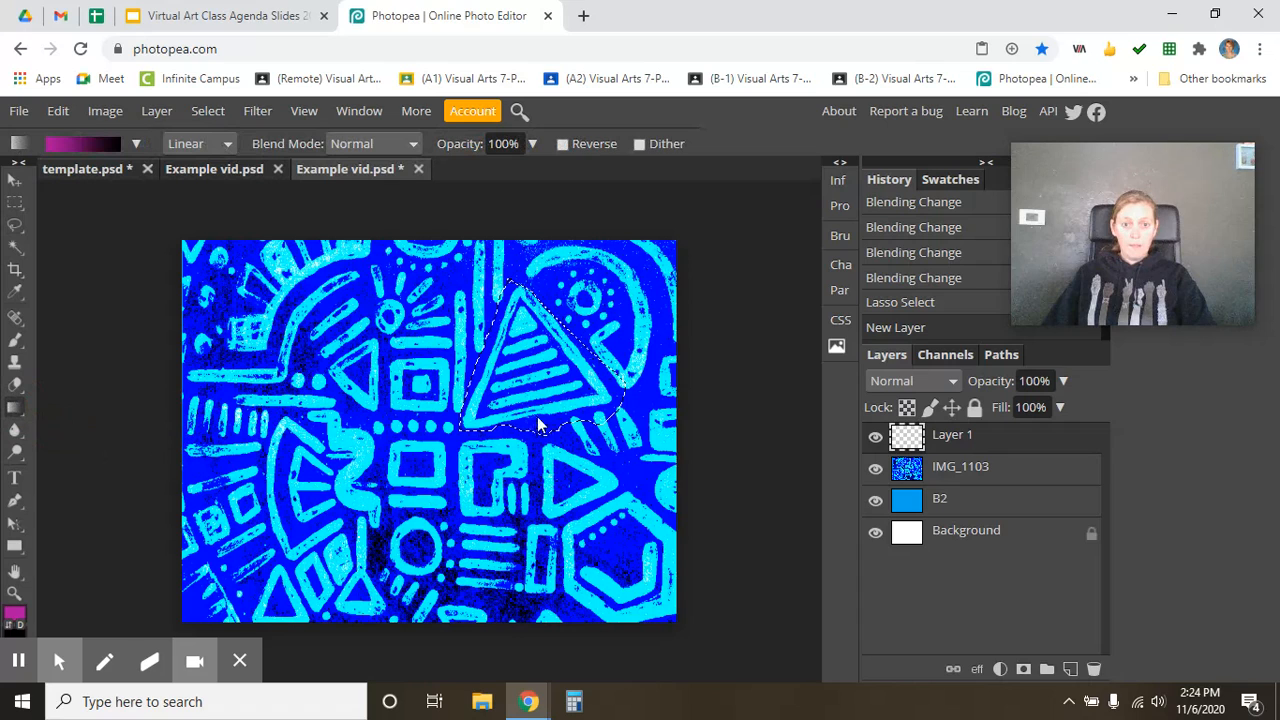
left_click_drag(532, 340, 532, 340)
left_click_drag(366, 497, 372, 312)
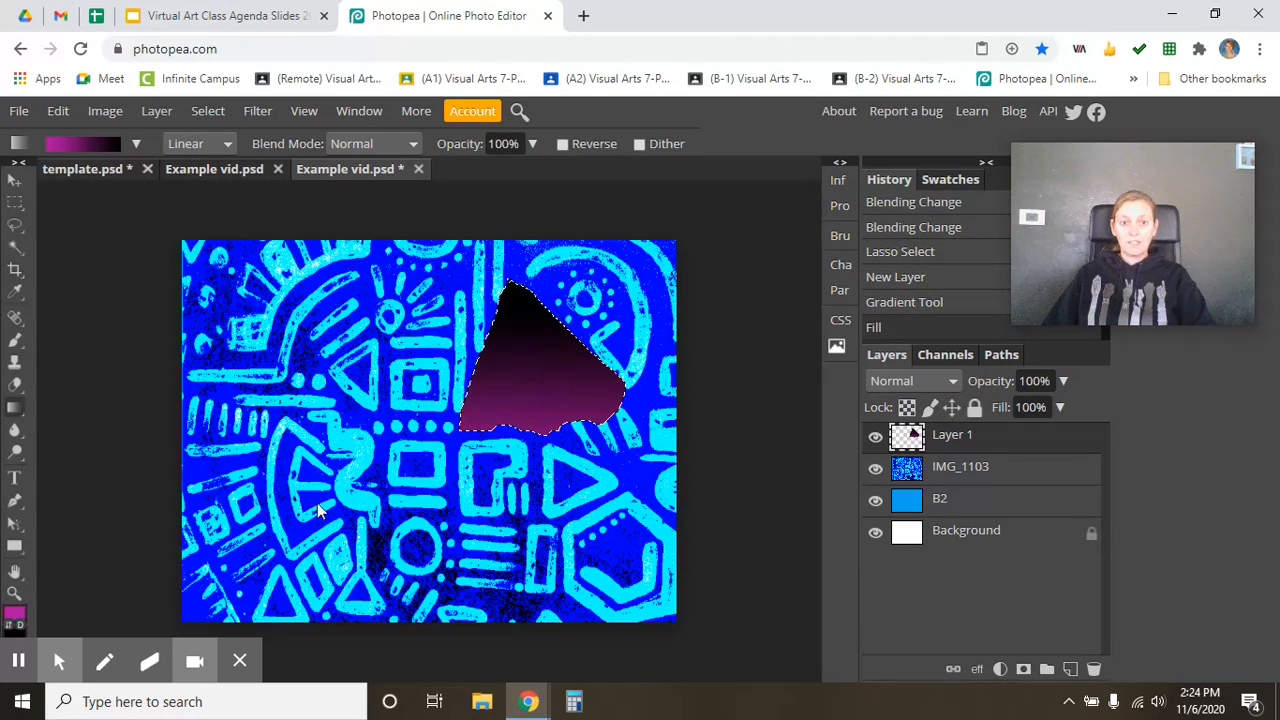
left_click_drag(266, 556, 311, 316)
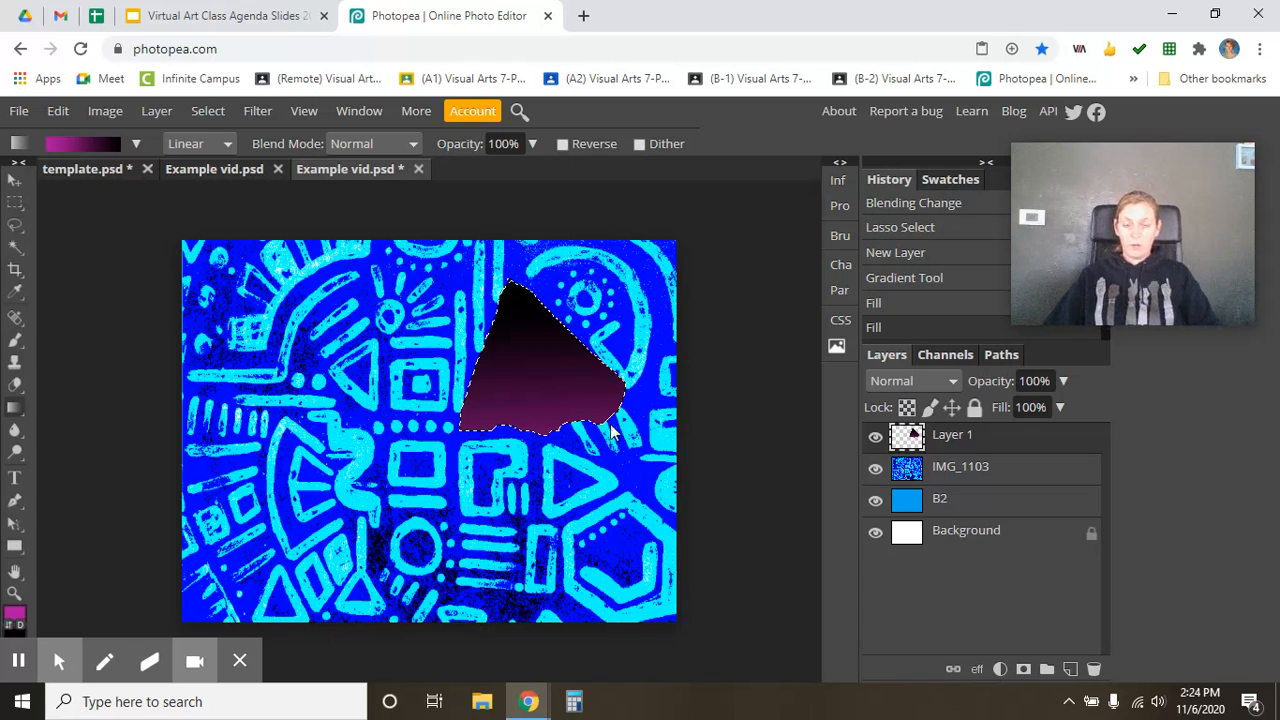
left_click_drag(532, 388, 531, 348)
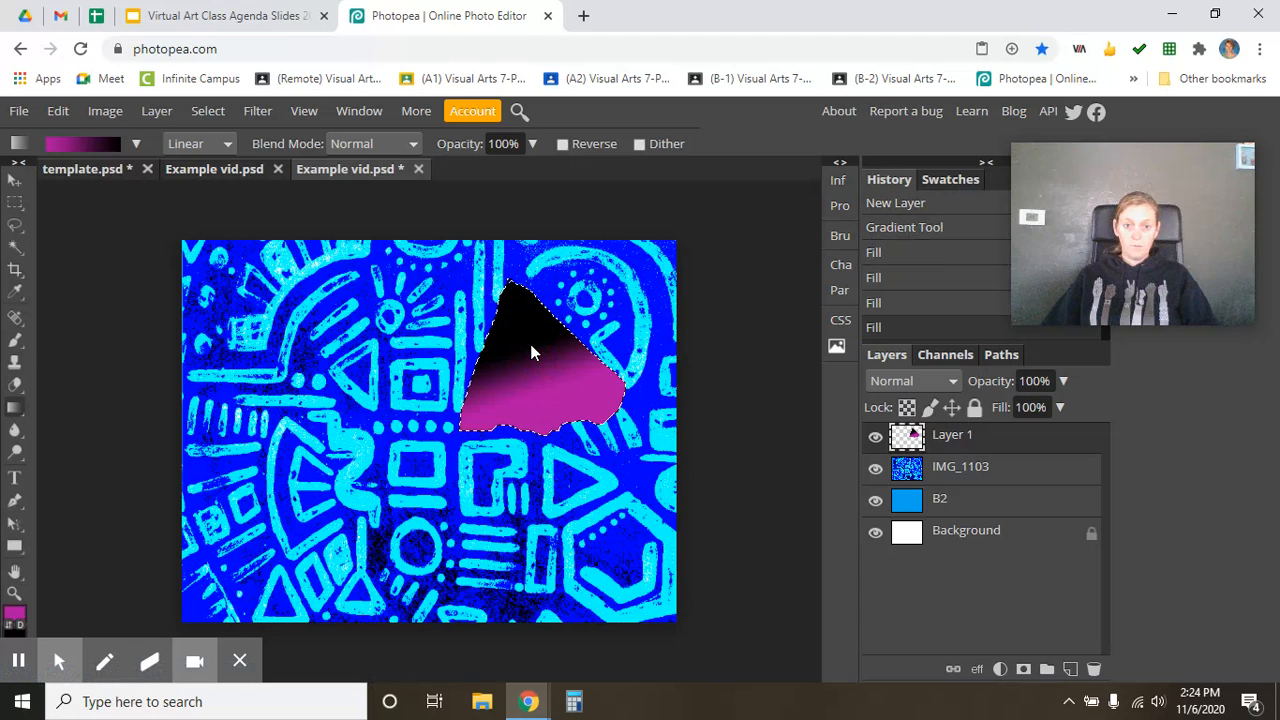
- Look through the gradient presets, keep the current one, and set the Gradient Tool's blend mode to Overlay
left_click(136, 143)
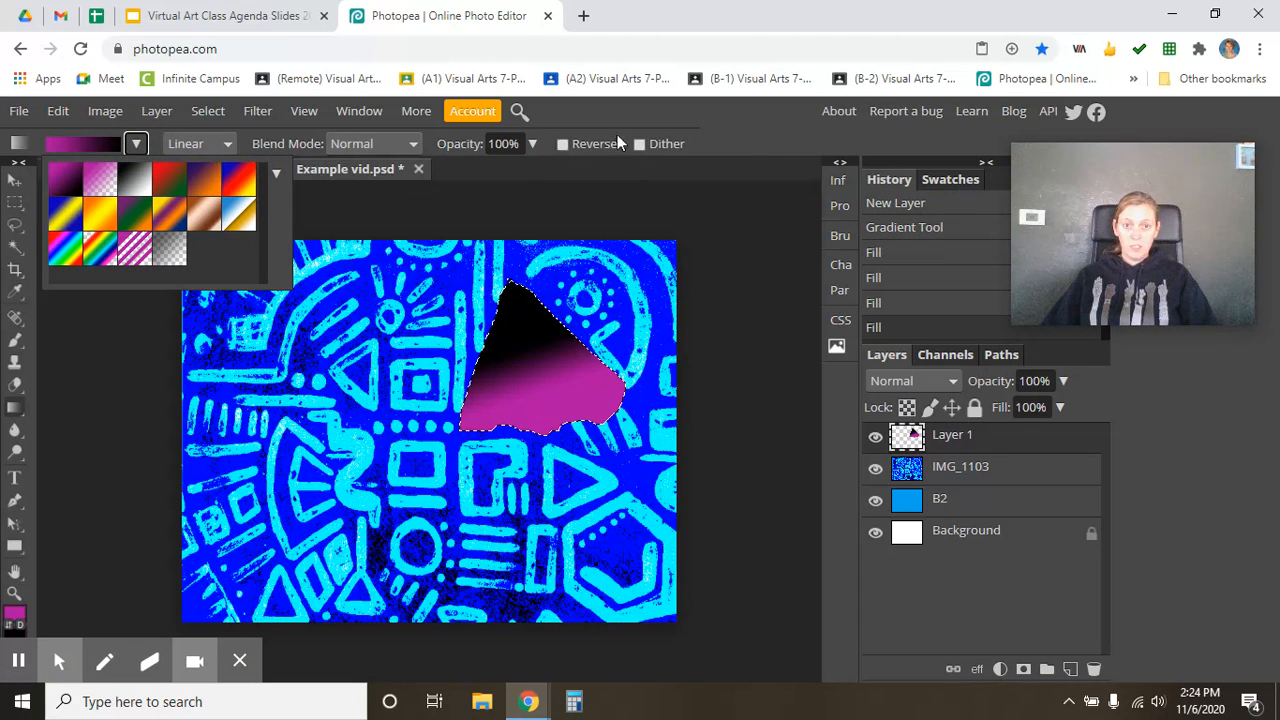
left_click(749, 145)
left_click(390, 143)
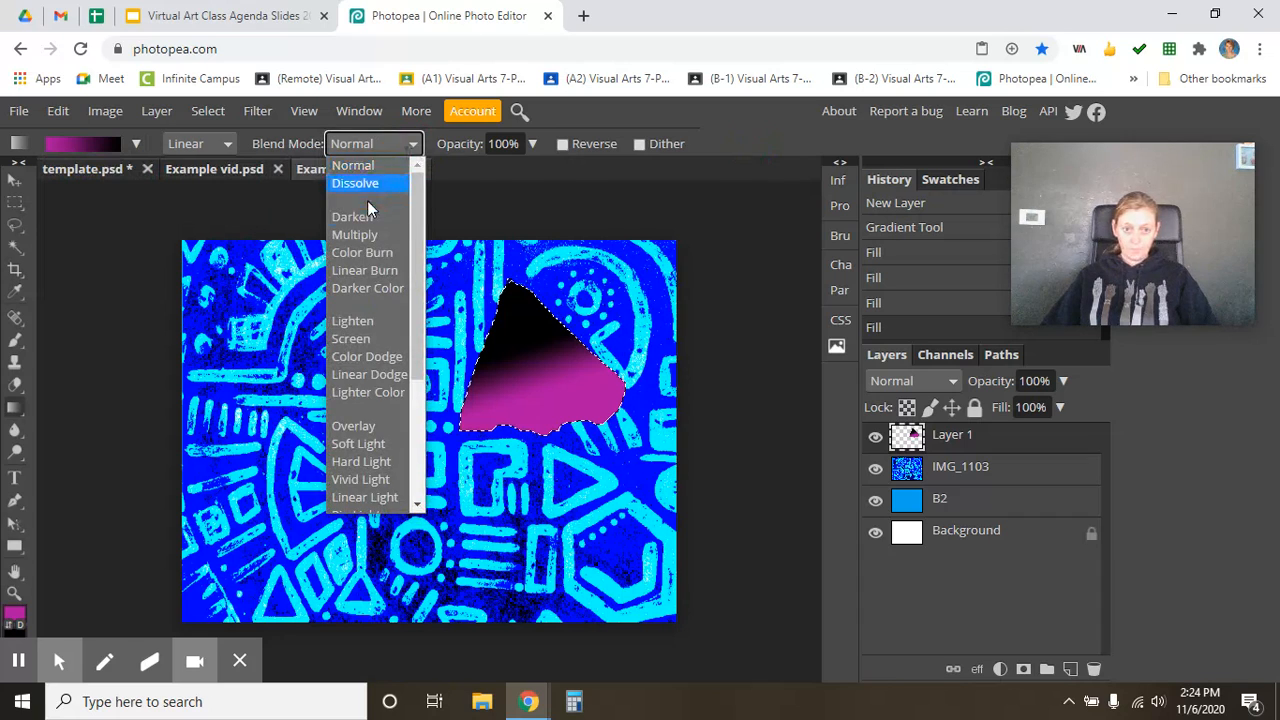
left_click(355, 236)
left_click(372, 143)
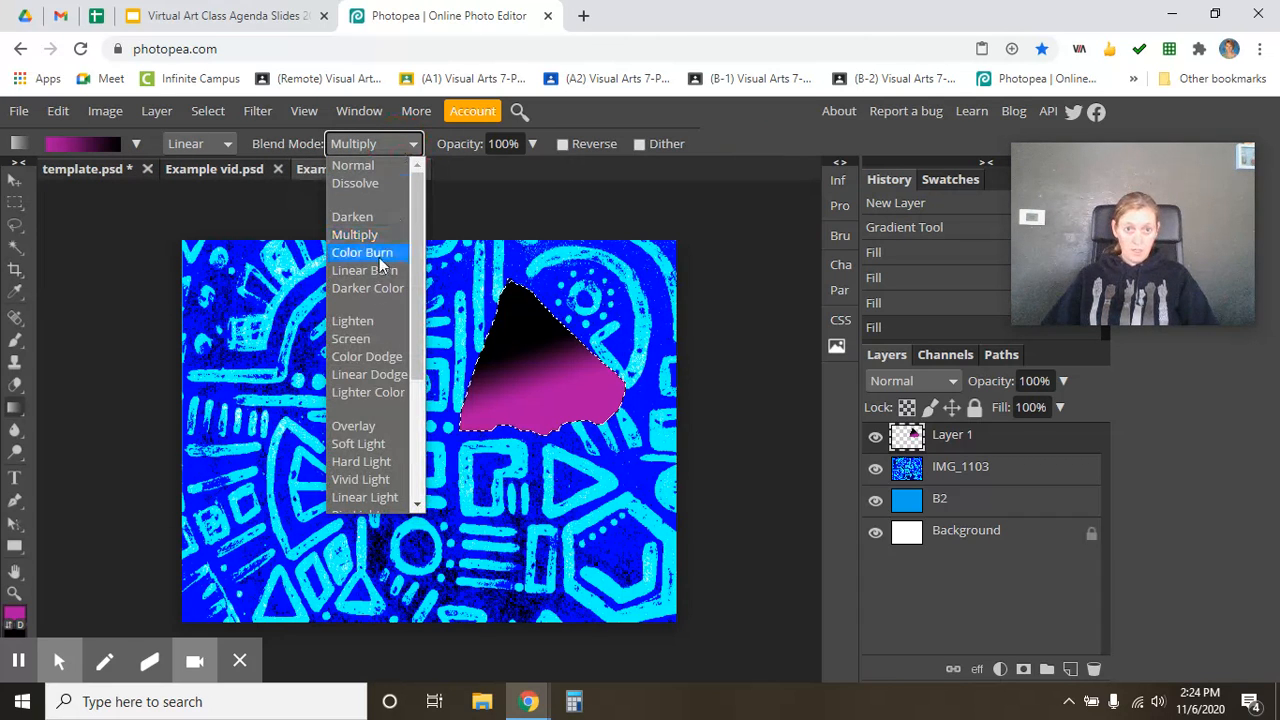
left_click(366, 425)
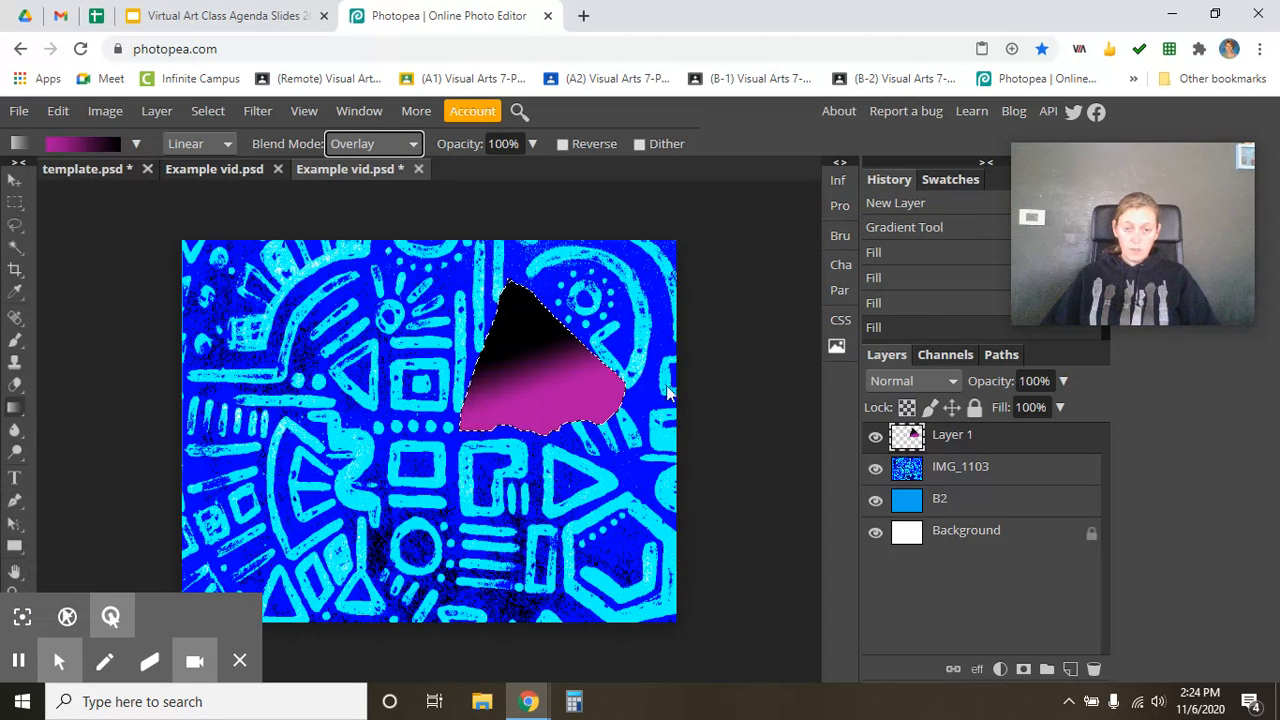
- Deselect the triangle and lasso a freehand area around the fan-shaped half circle in the artwork's lower-left part
left_click(14, 180)
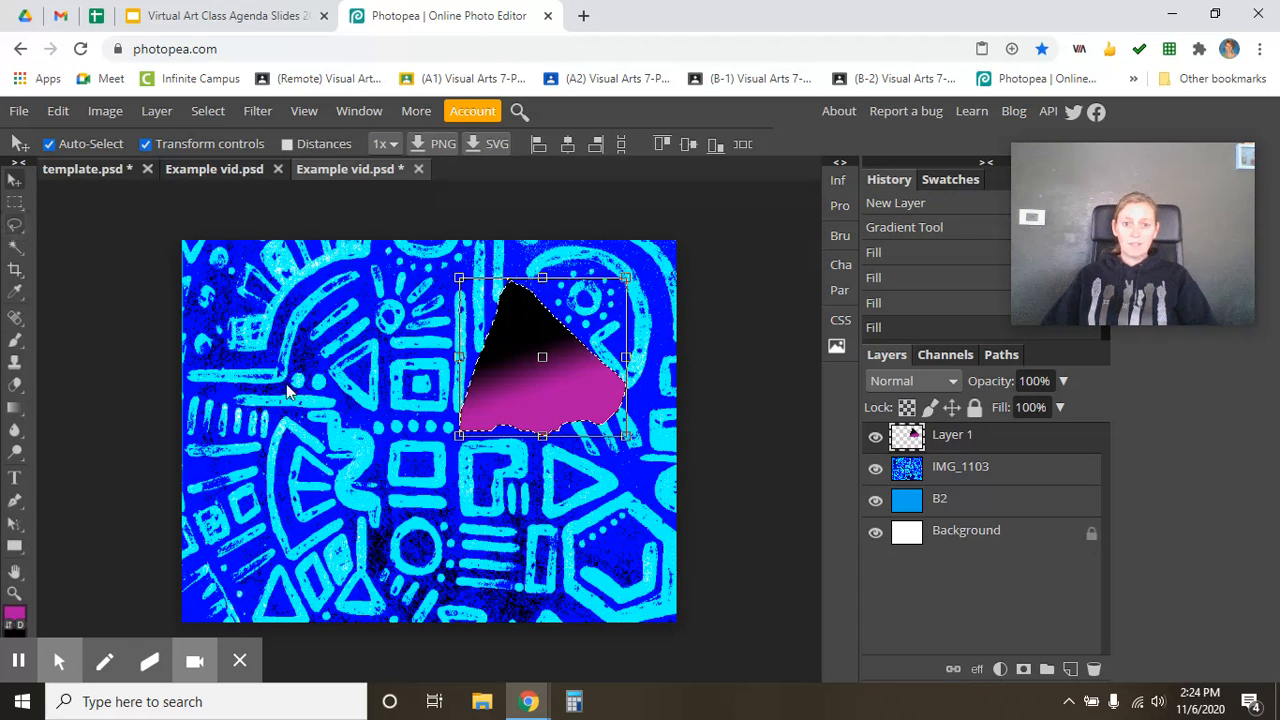
right_click(25, 232)
left_click(45, 229)
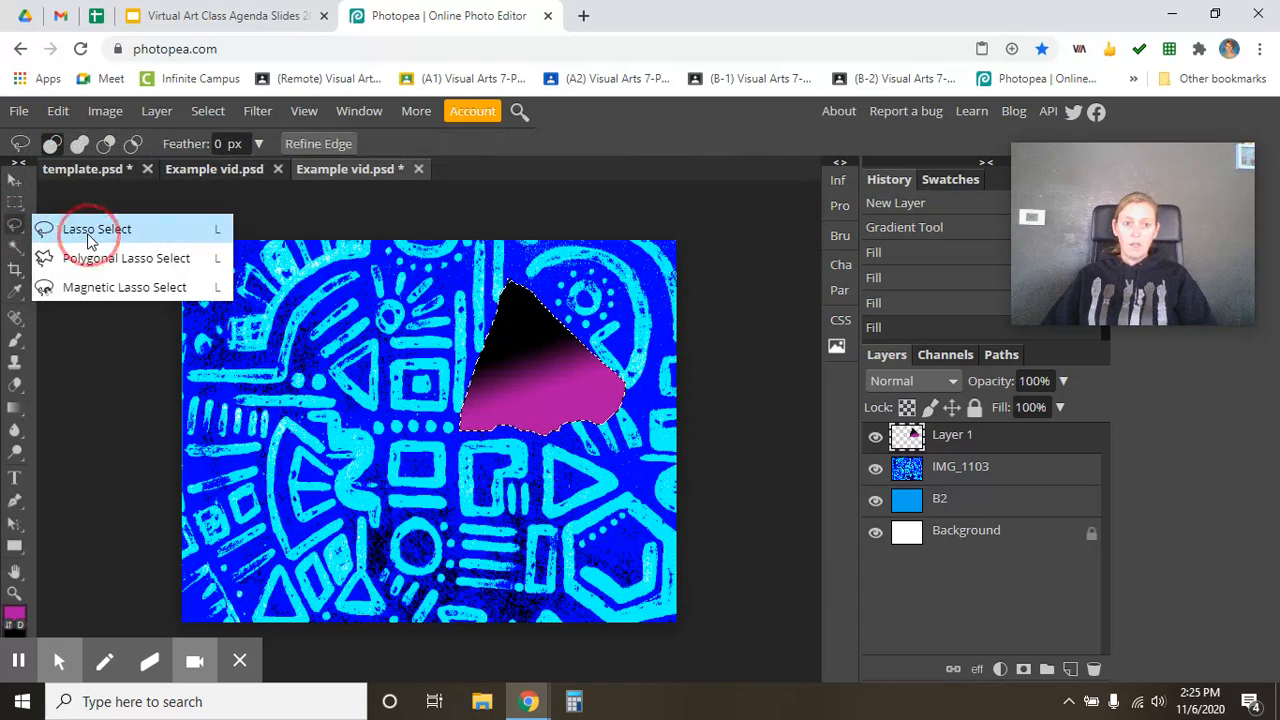
left_click(305, 480)
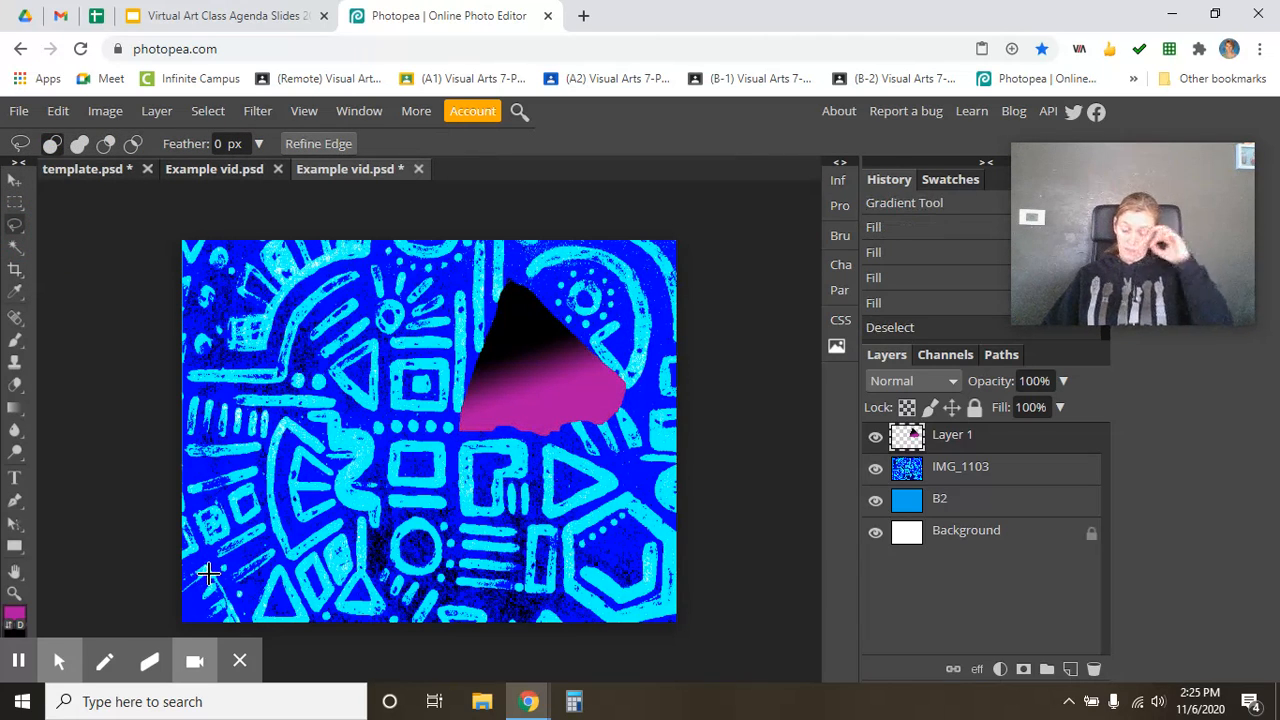
mouse_move(288, 336)
left_mouse_down()
mouse_move(227, 451)
mouse_move(239, 486)
mouse_move(300, 553)
mouse_move(389, 516)
mouse_move(370, 420)
mouse_move(282, 338)
left_mouse_up()
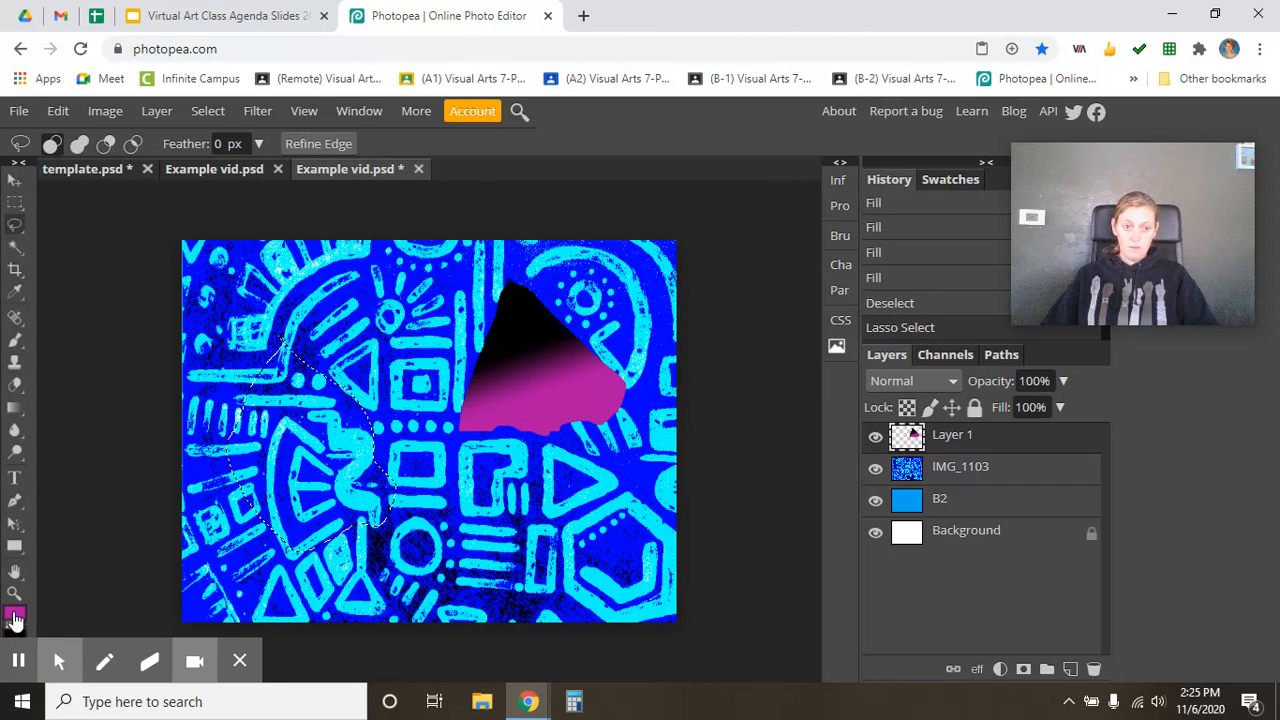
- Fill the new selection on Layer 1 with a linear gradient from magenta at its upper end to black below, and deselect
right_click(14, 410)
left_click(90, 418)
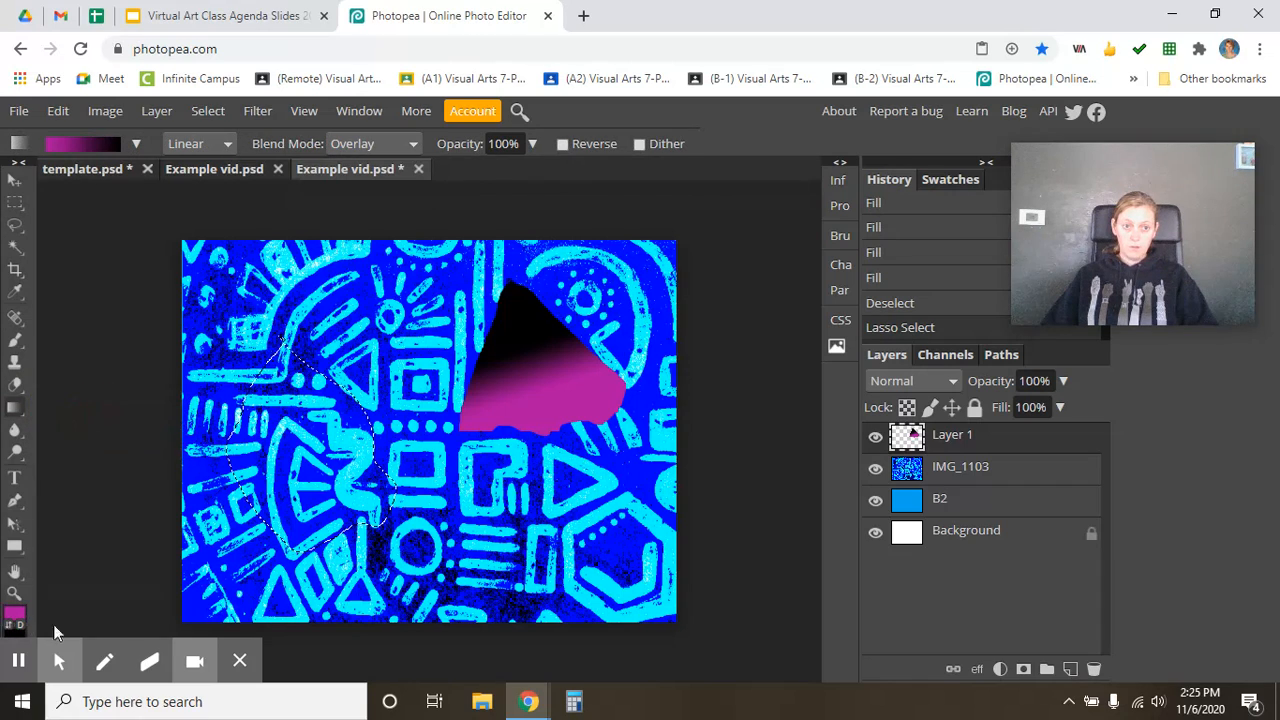
left_click(59, 661)
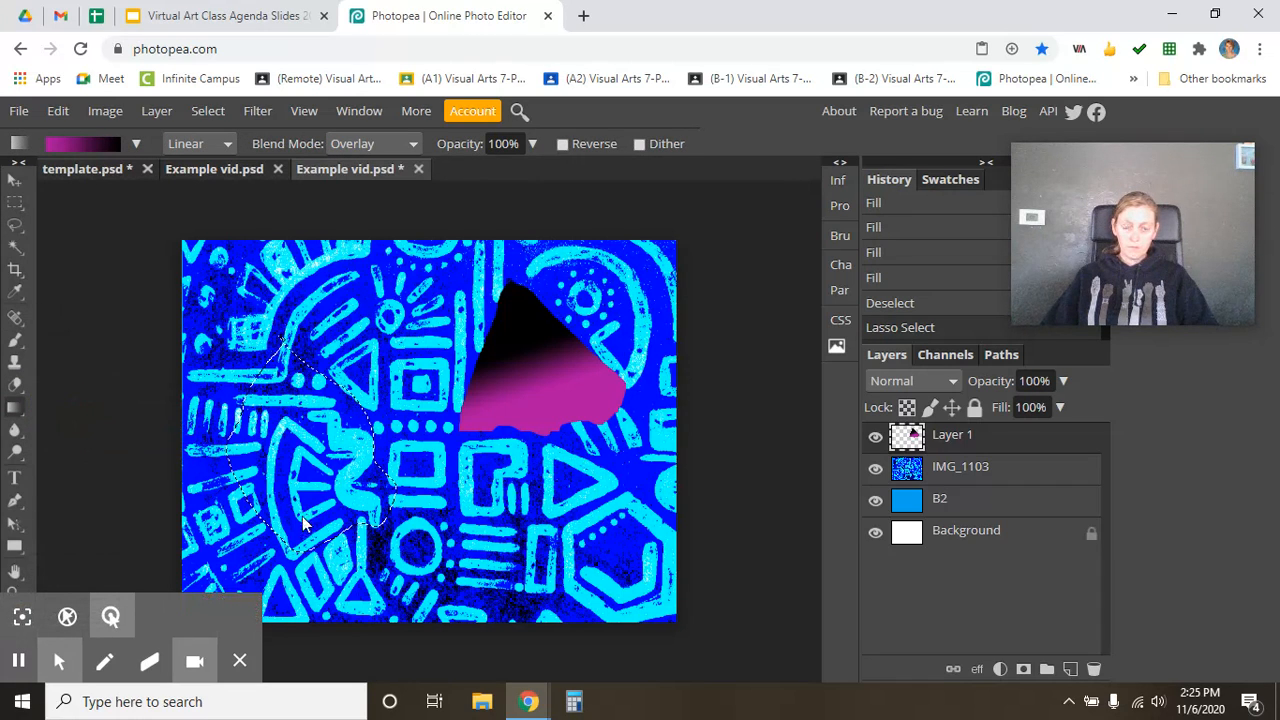
mouse_move(286, 385)
left_mouse_down()
mouse_move(335, 525)
mouse_move(314, 510)
left_mouse_up()
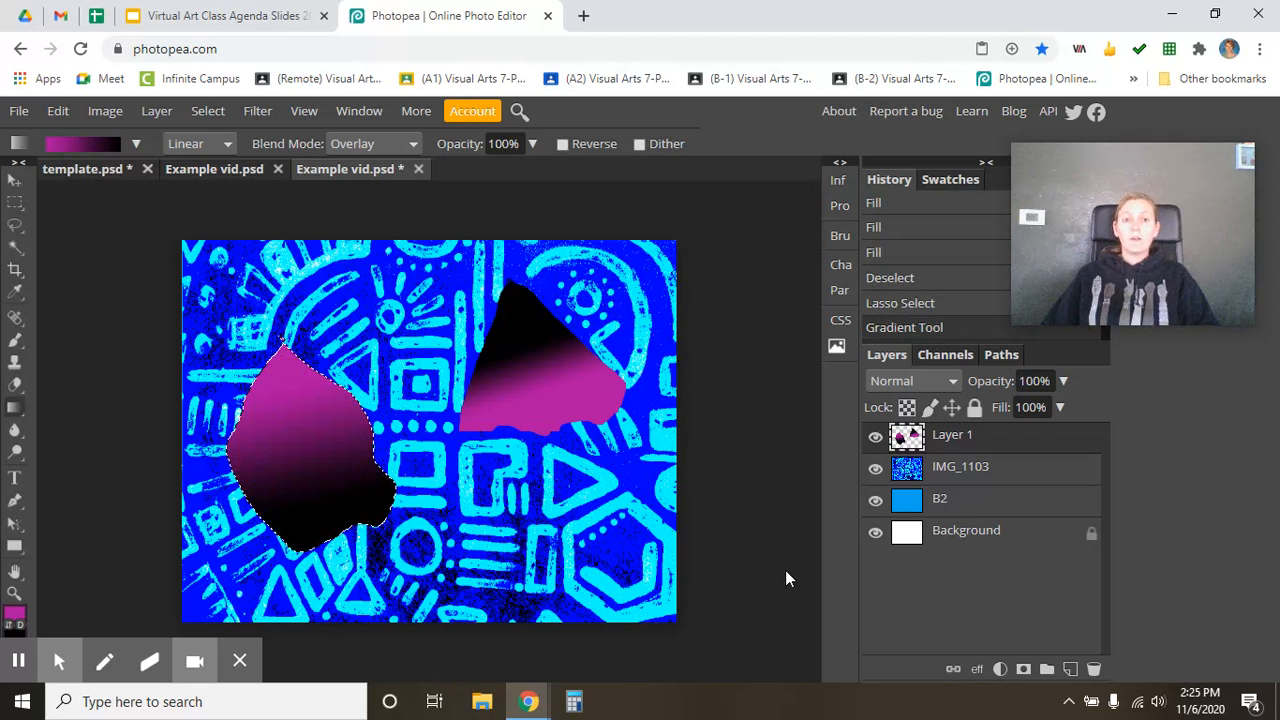
left_click(14, 181)
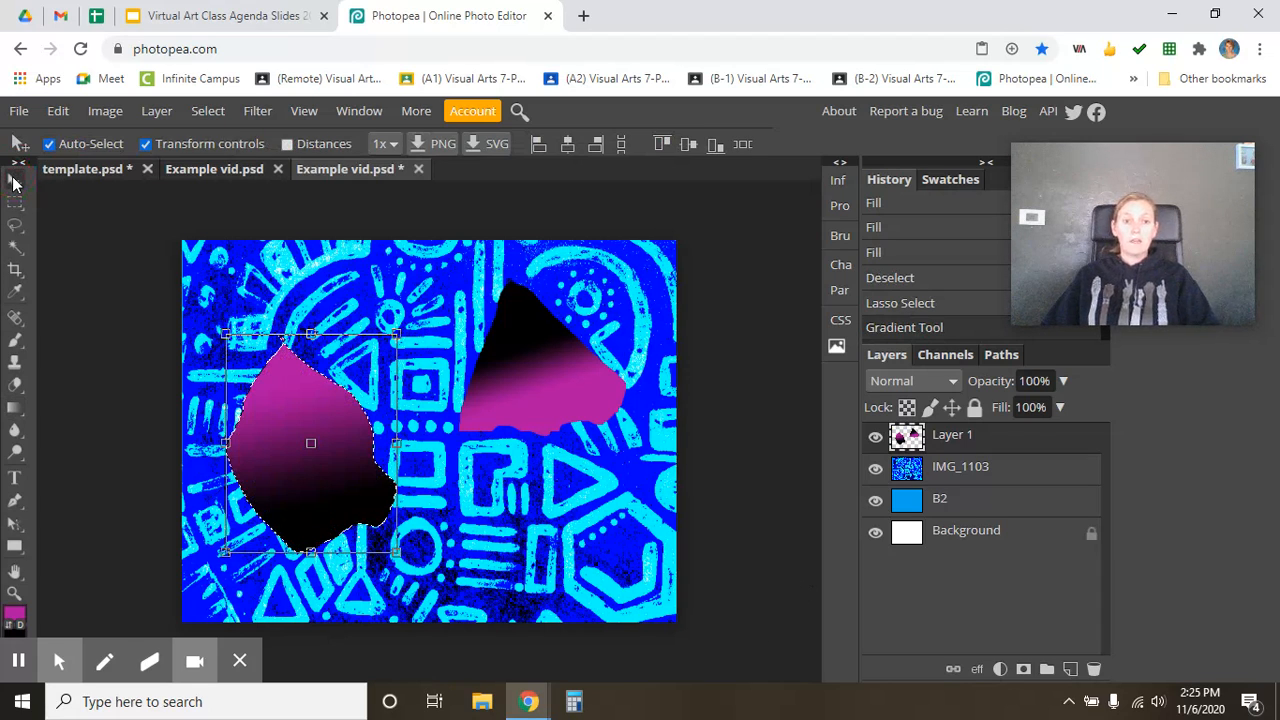
key("ctrl+d")
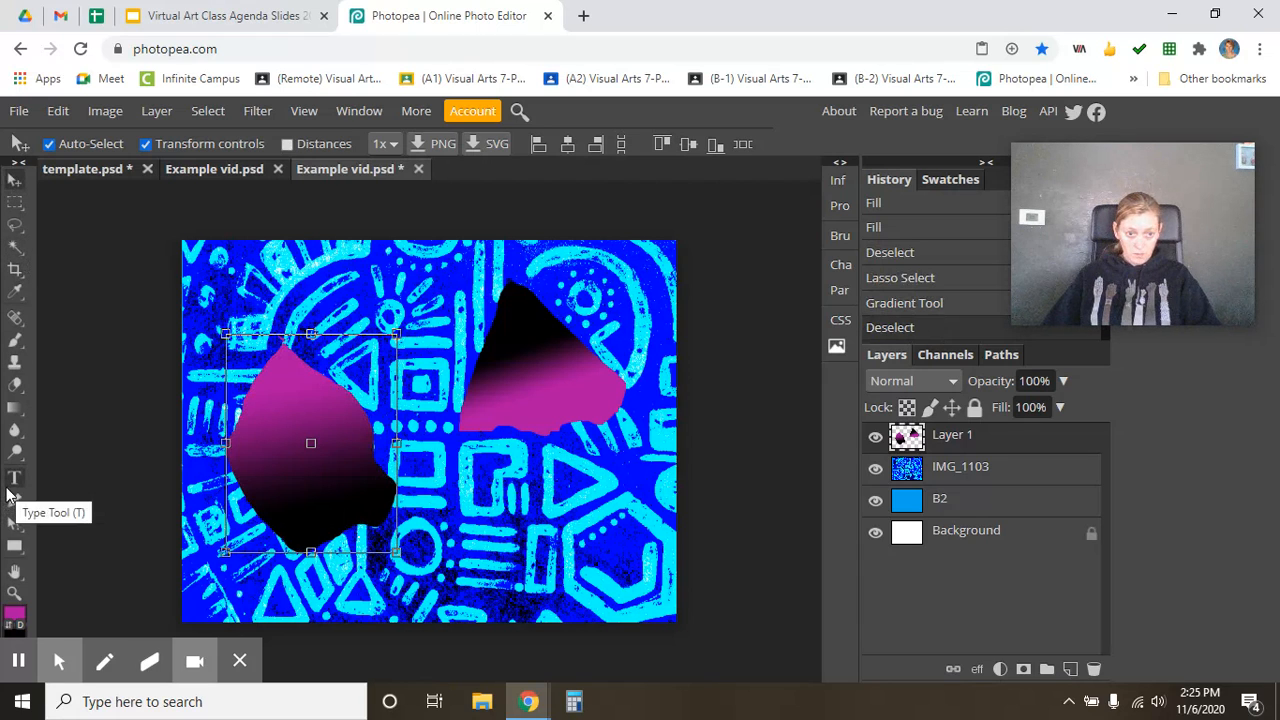
left_click(16, 548)
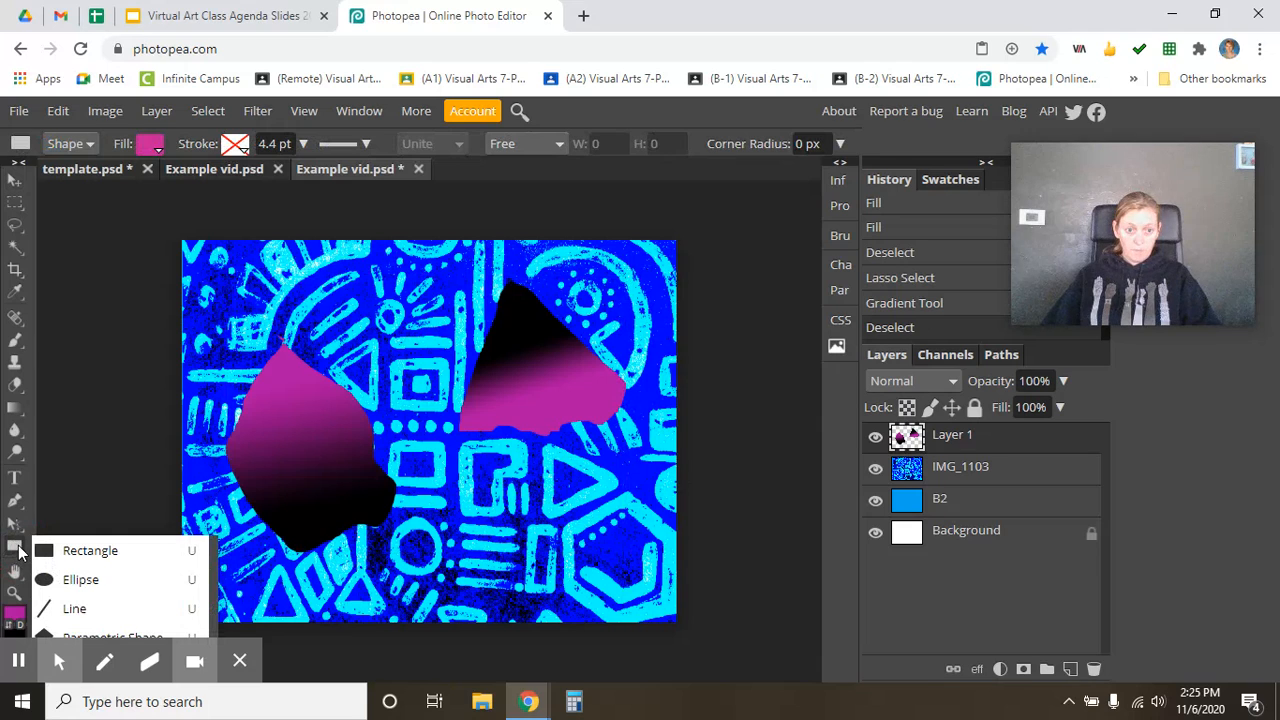
left_click(86, 551)
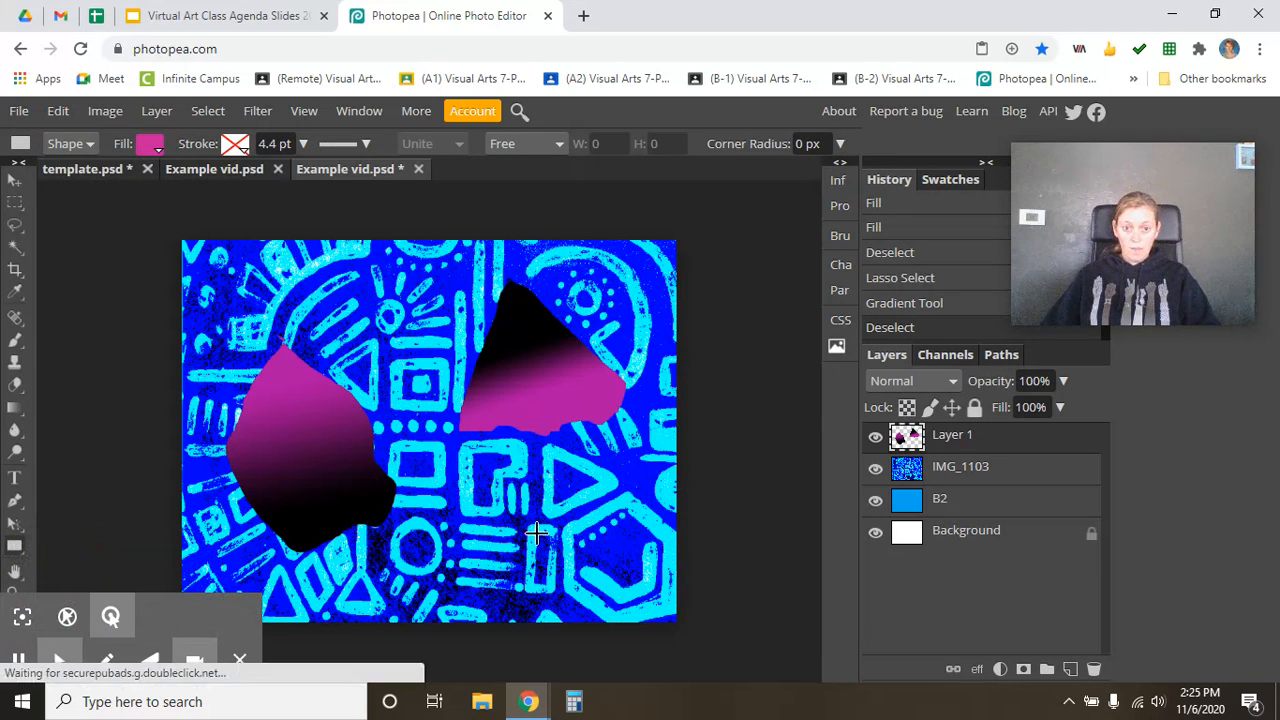
left_click(148, 148)
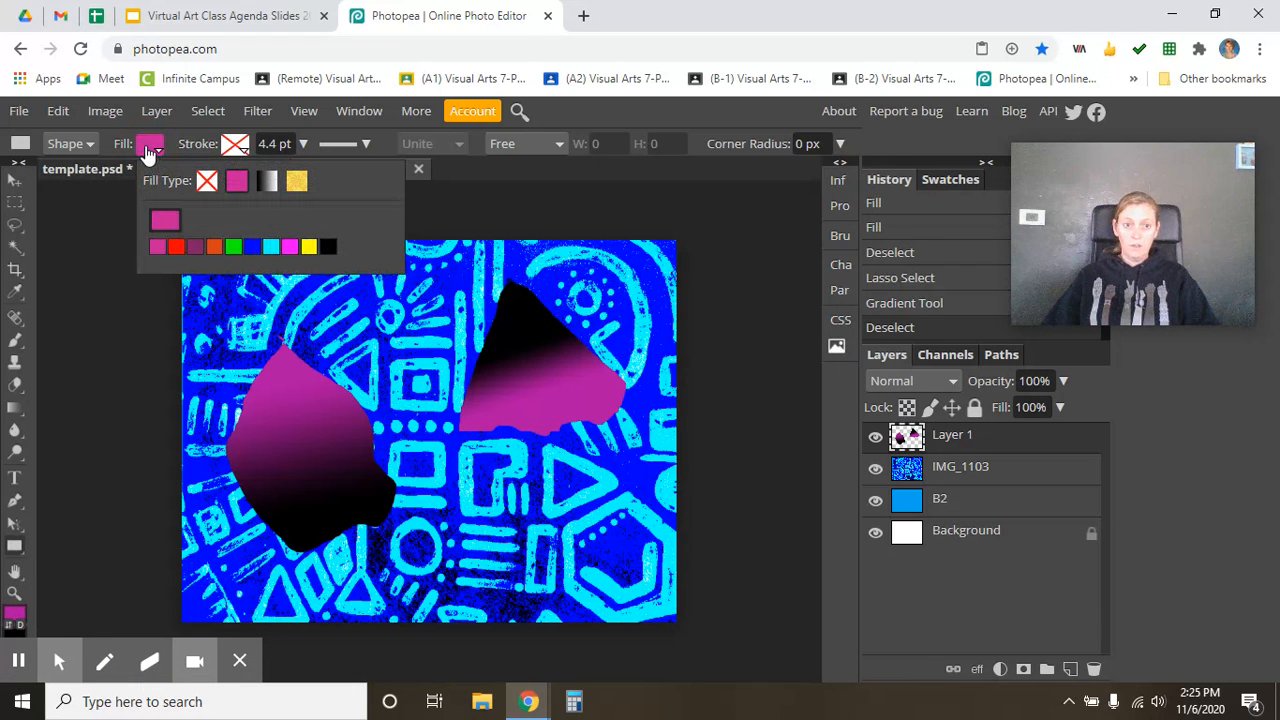
left_click(166, 222)
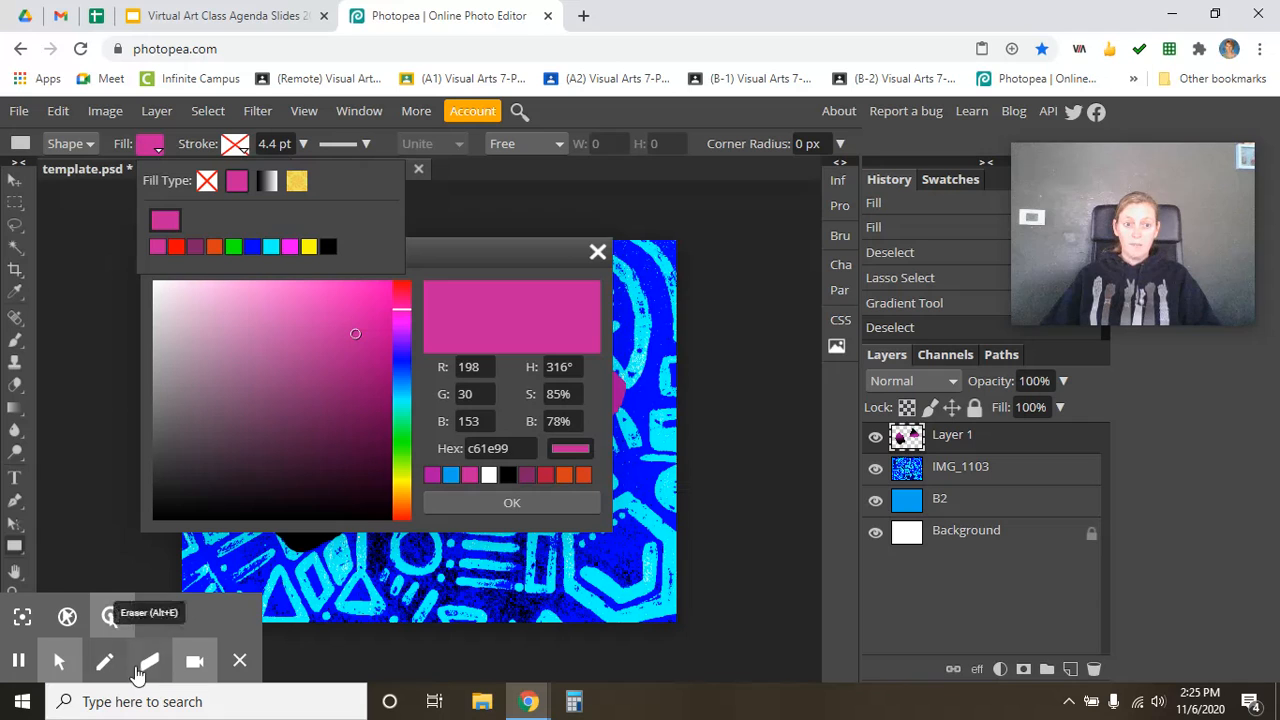
left_click(356, 429)
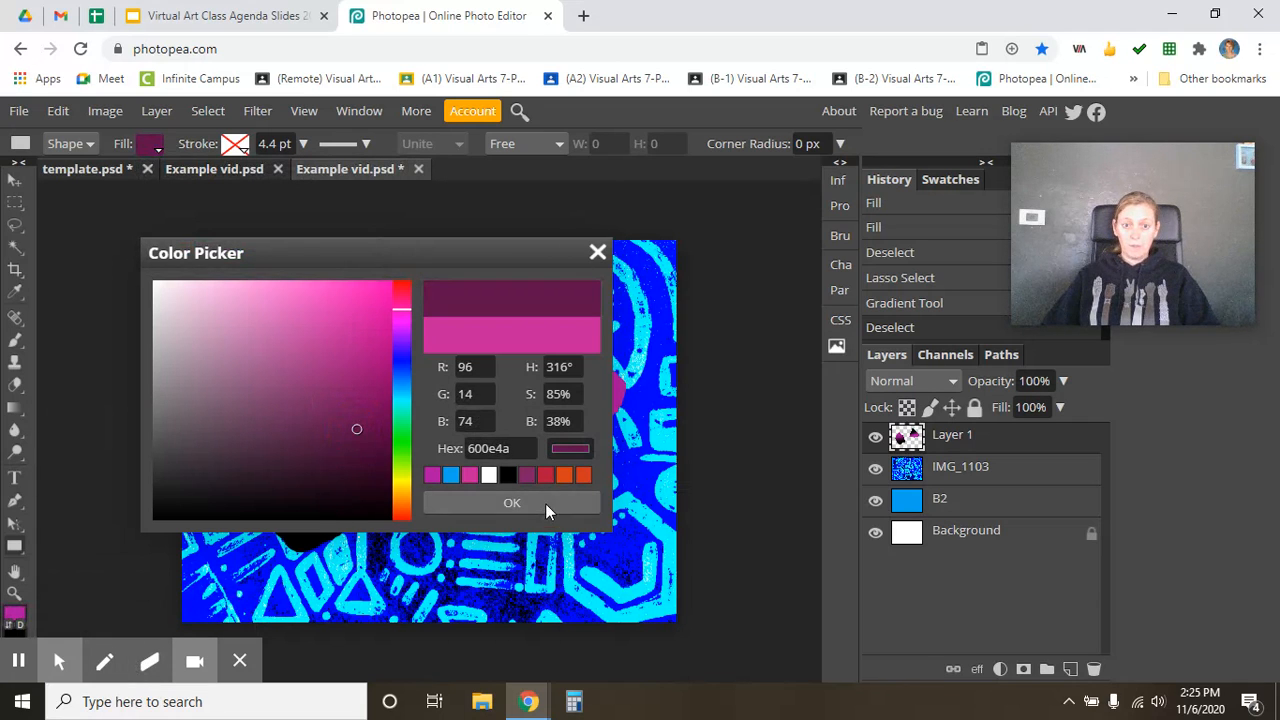
left_click(597, 254)
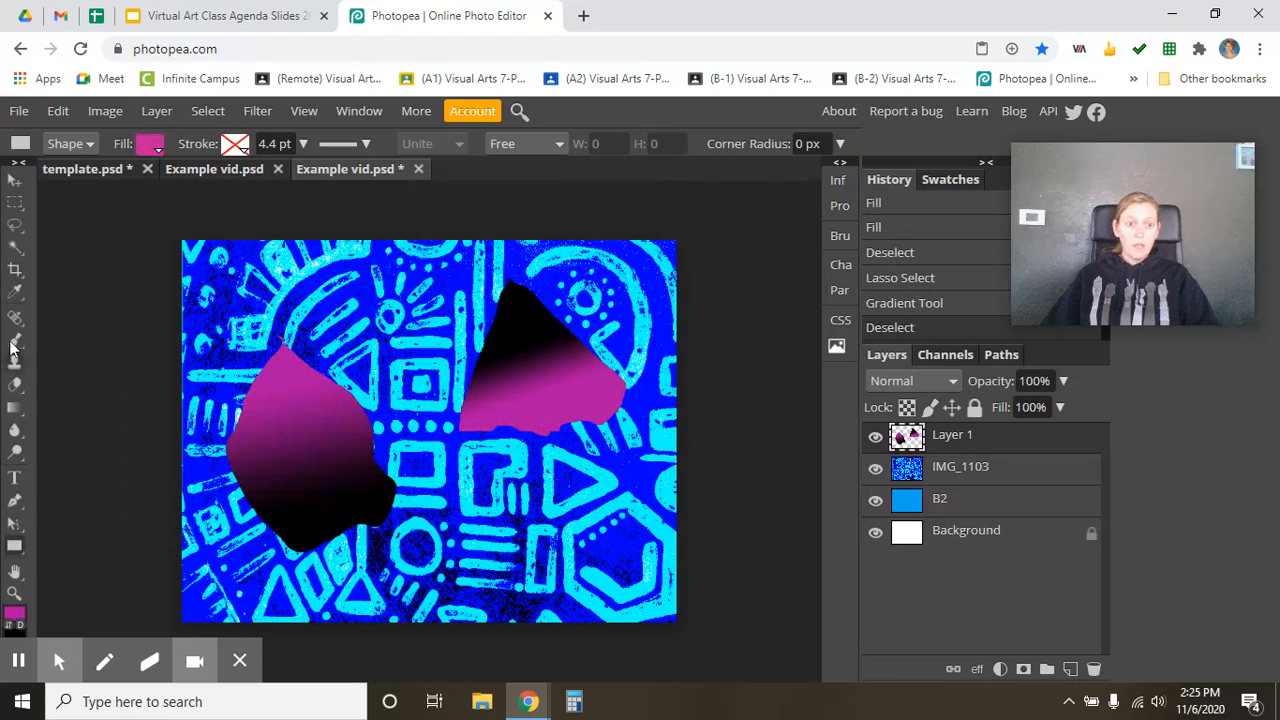
- Sample artwork colours with the Eyedropper, starting with cyan from the hexagon and ending with black as the foreground colour
left_click(16, 293)
left_click(80, 297)
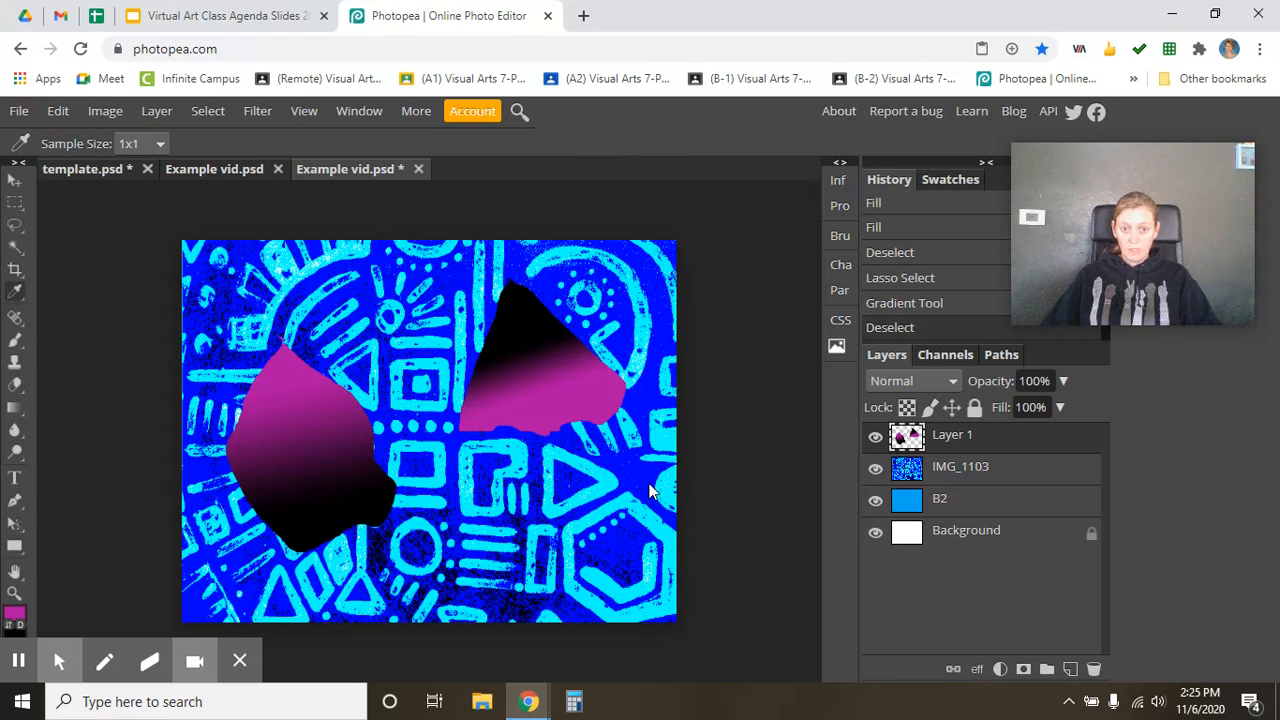
left_click(658, 535)
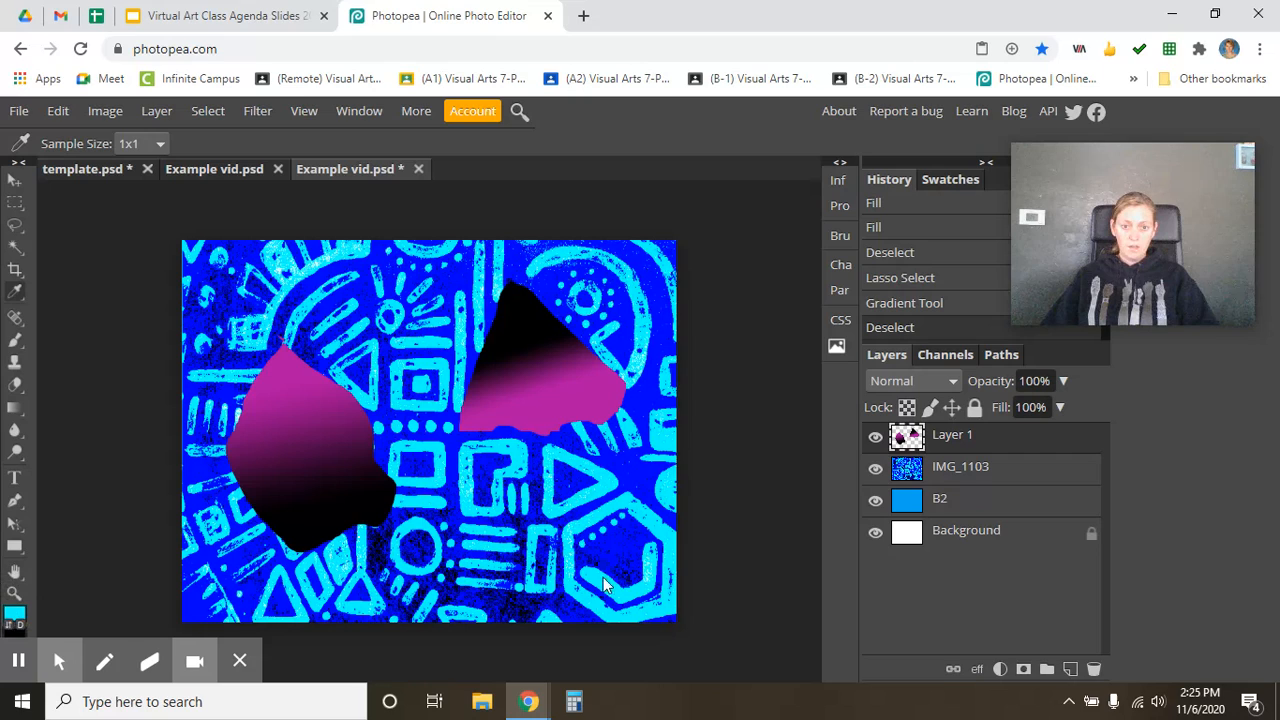
left_click(527, 617)
left_click(529, 620)
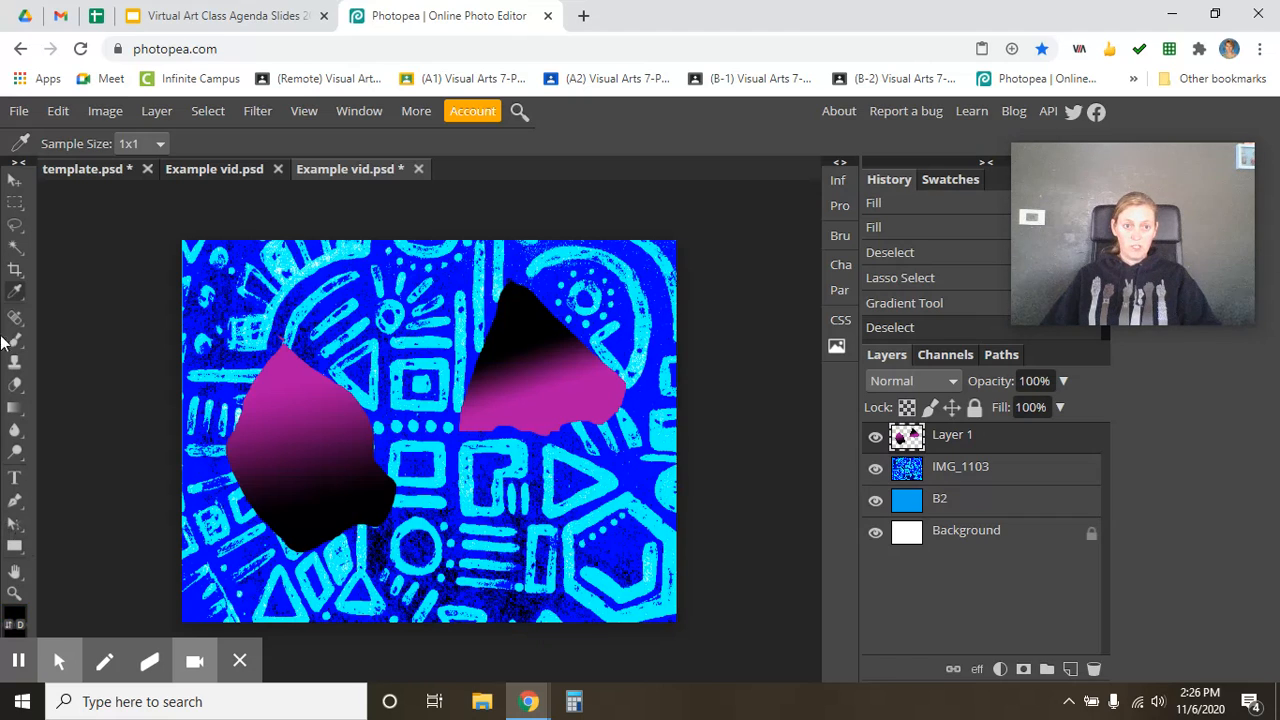
- Set the Rectangle tool's fill to black (000000) and draw two rectangles, one in the artwork's lower-right area and one in its upper-left area
left_click_drag(15, 545, 68, 560)
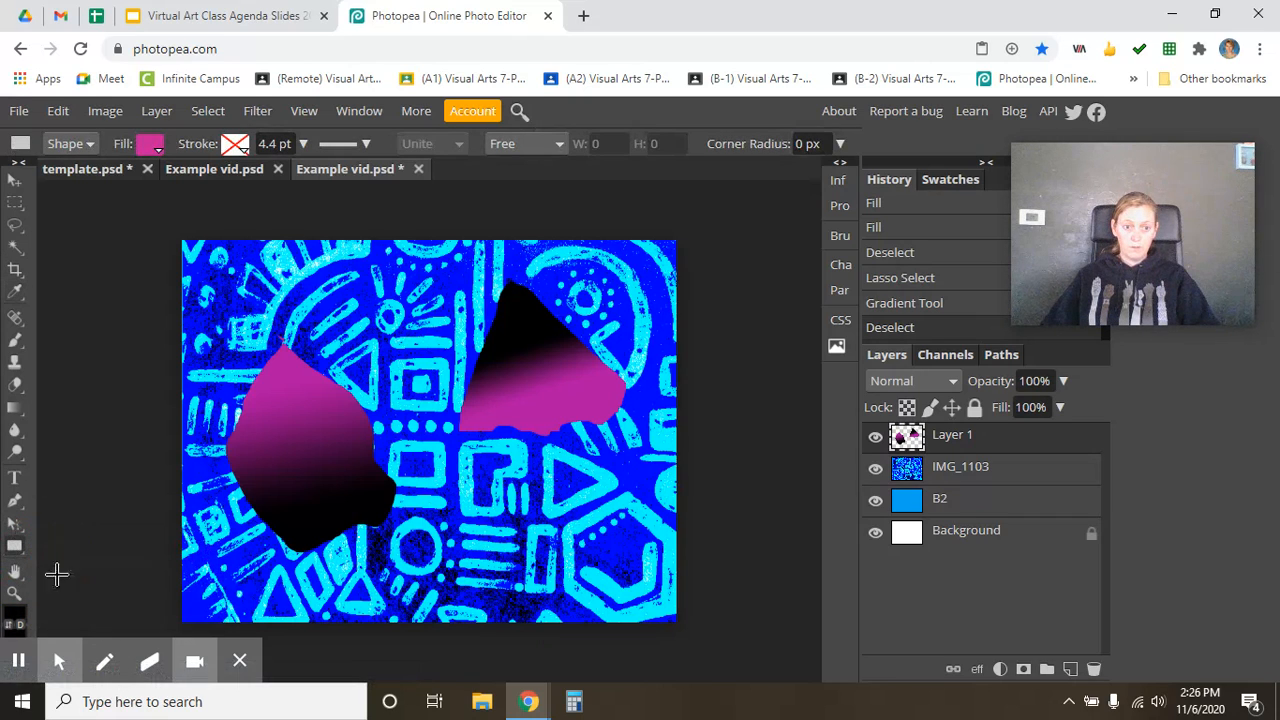
left_click(148, 145)
left_click(163, 222)
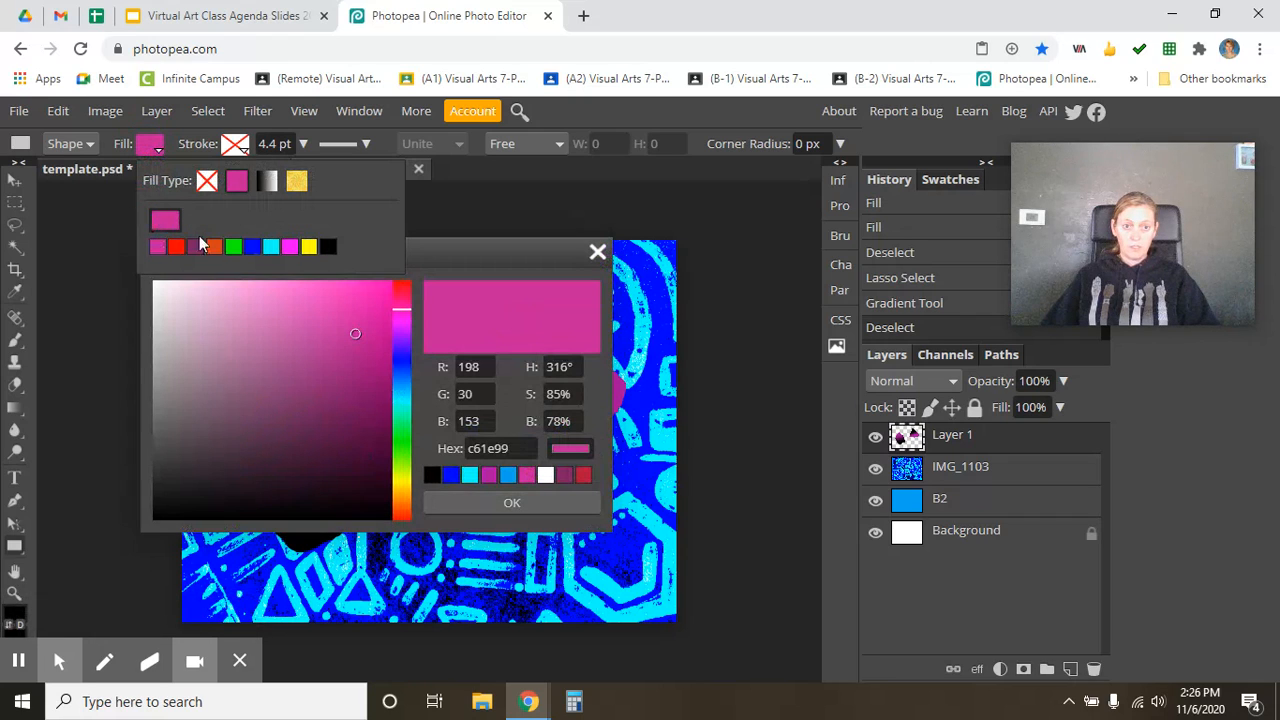
left_click(16, 620)
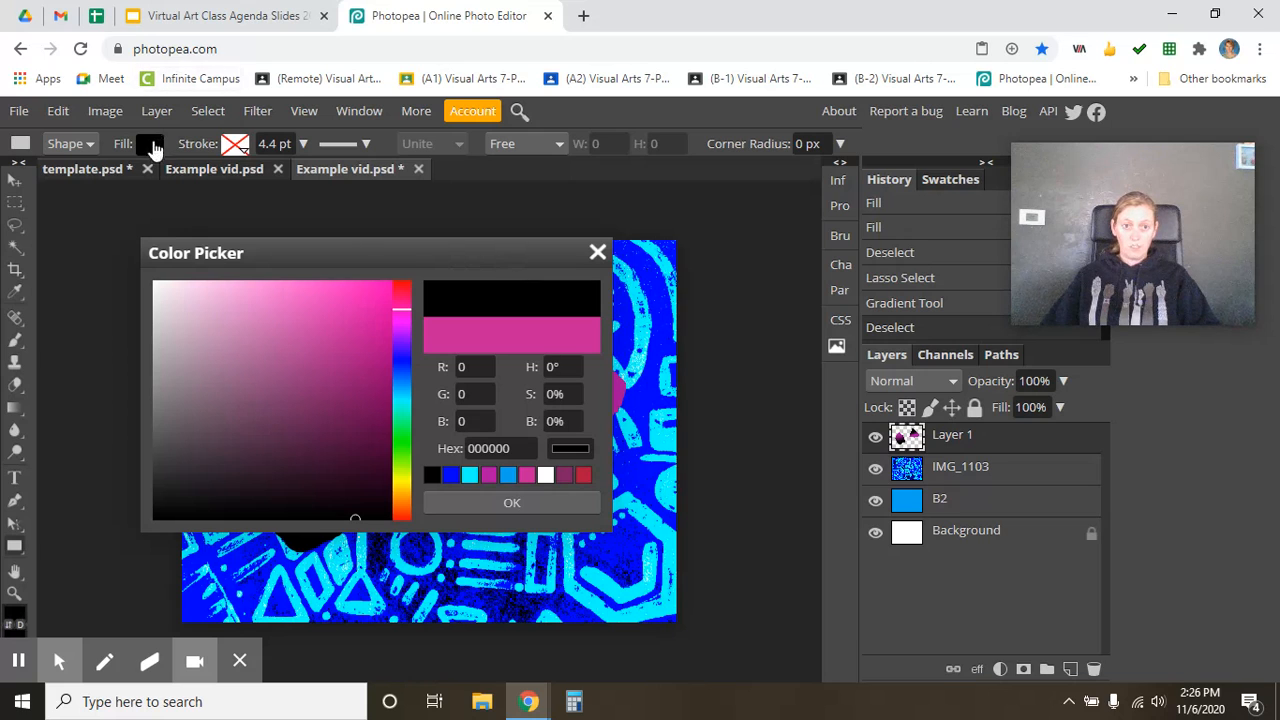
left_click(508, 503)
left_click_drag(487, 494, 648, 606)
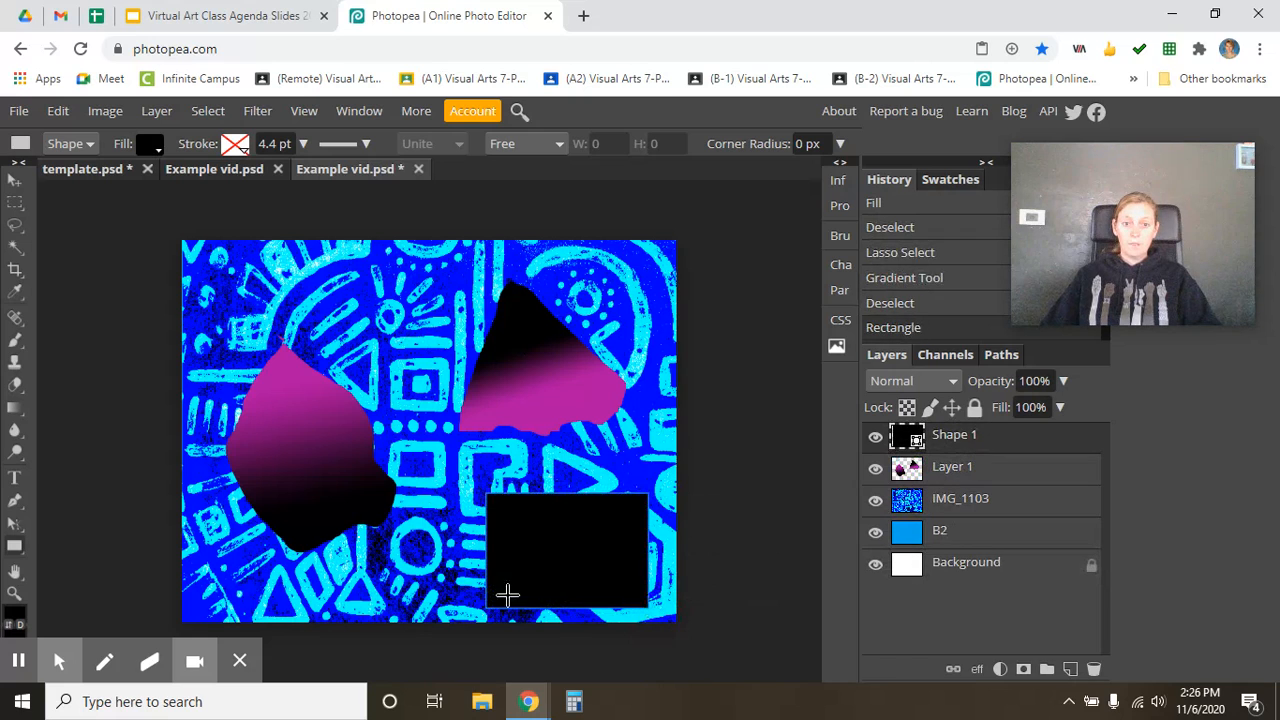
left_click_drag(373, 307, 237, 251)
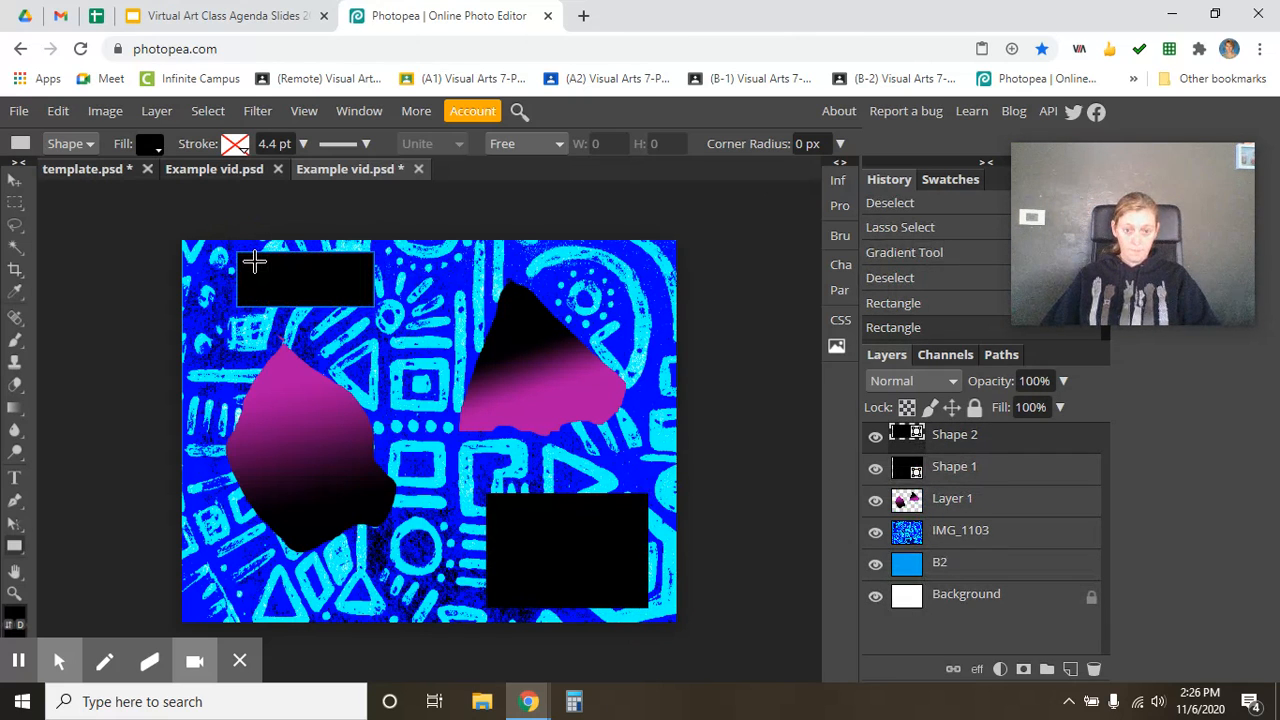
- Merge the two rectangle shape layers and Layer 1 into a single layer
left_click(14, 178)
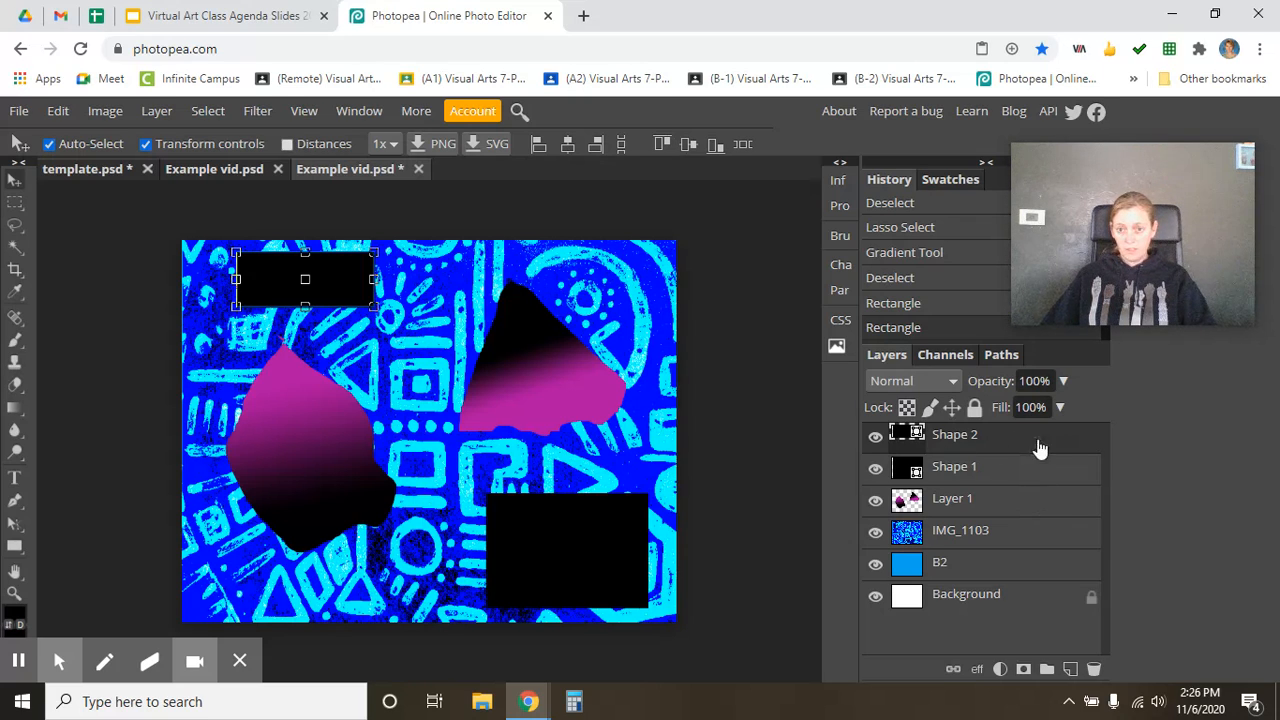
left_click(1019, 503)
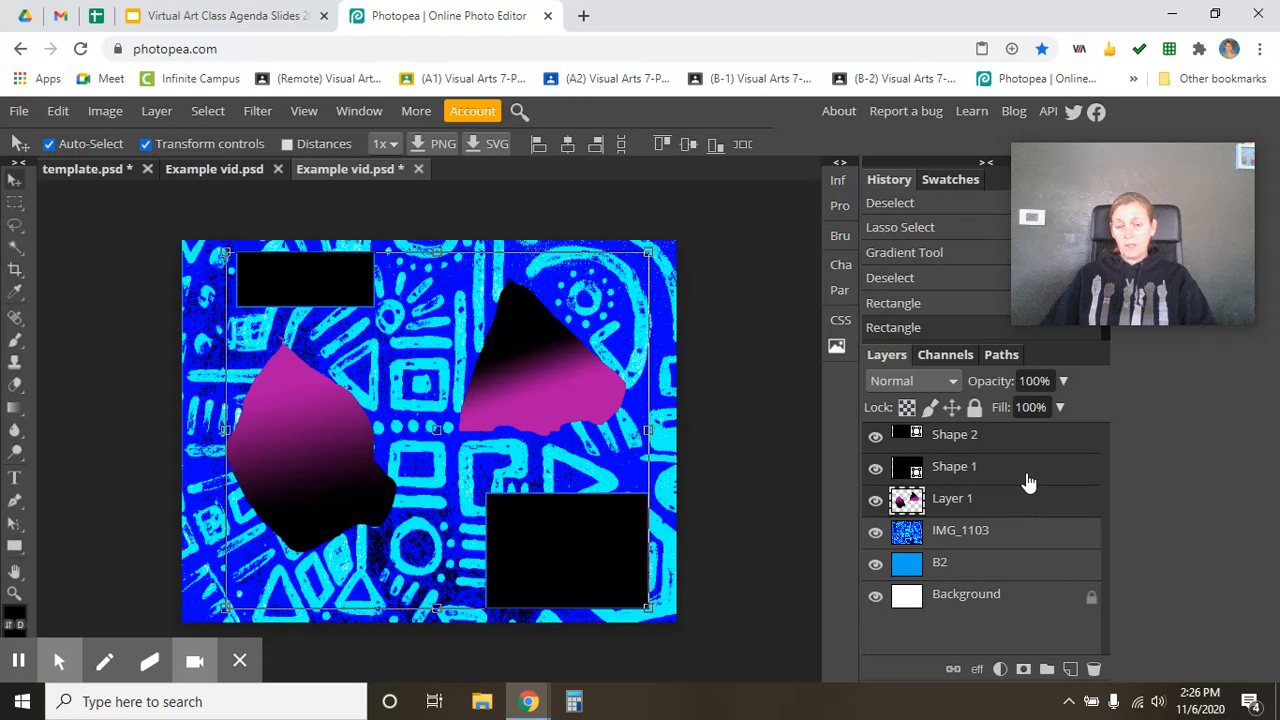
right_click(1029, 482)
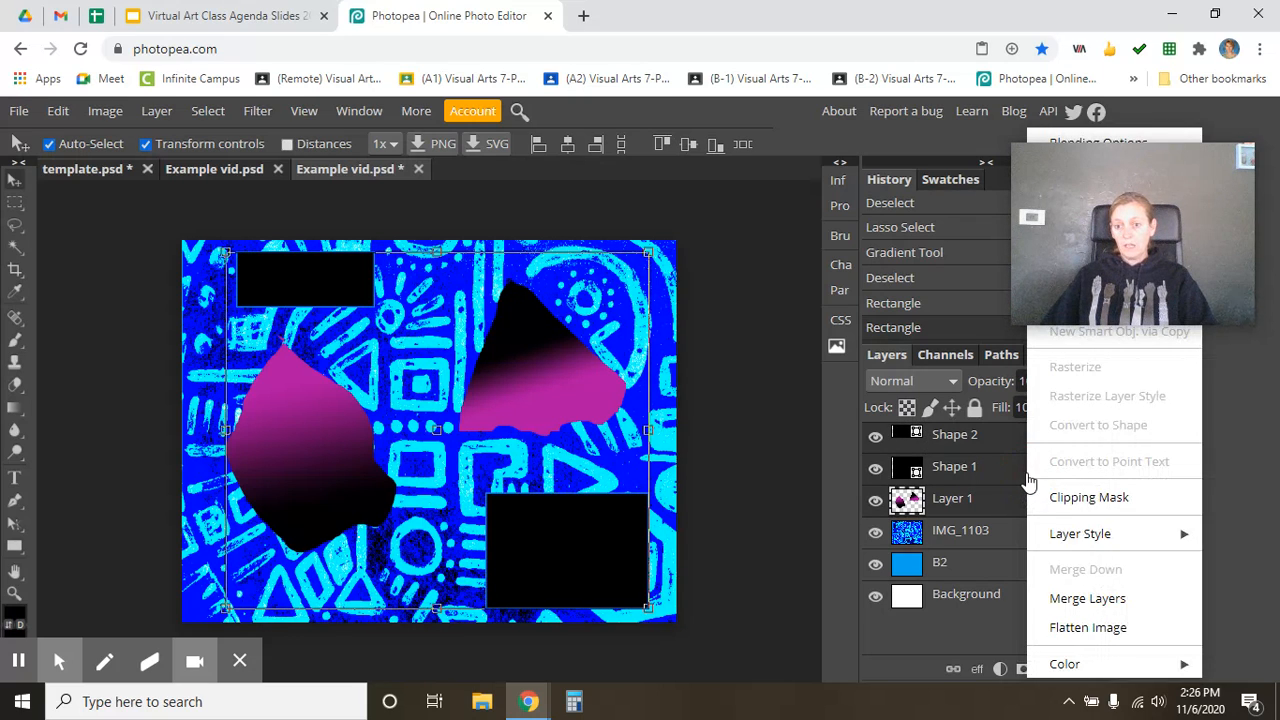
left_click(1133, 600)
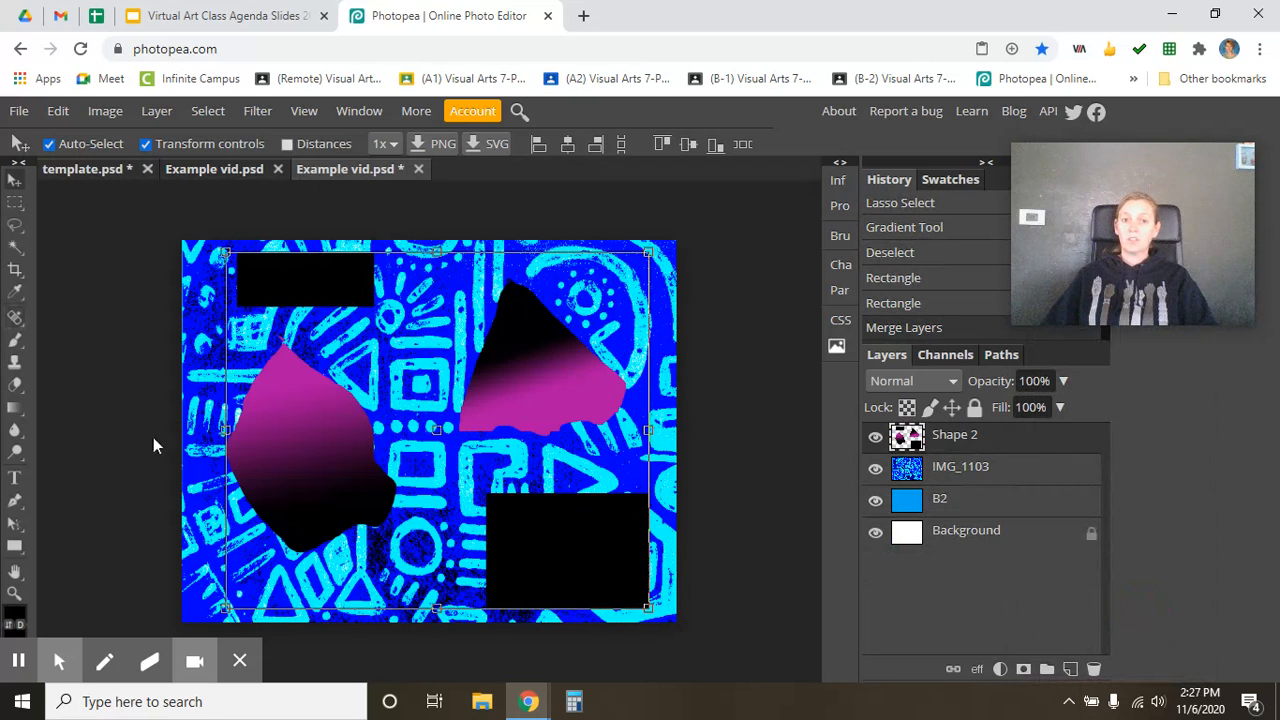
- Scale the merged shapes layer to about 129% wide and 124% high, and move it to cover the whole canvas
left_click_drag(224, 252, 268, 275)
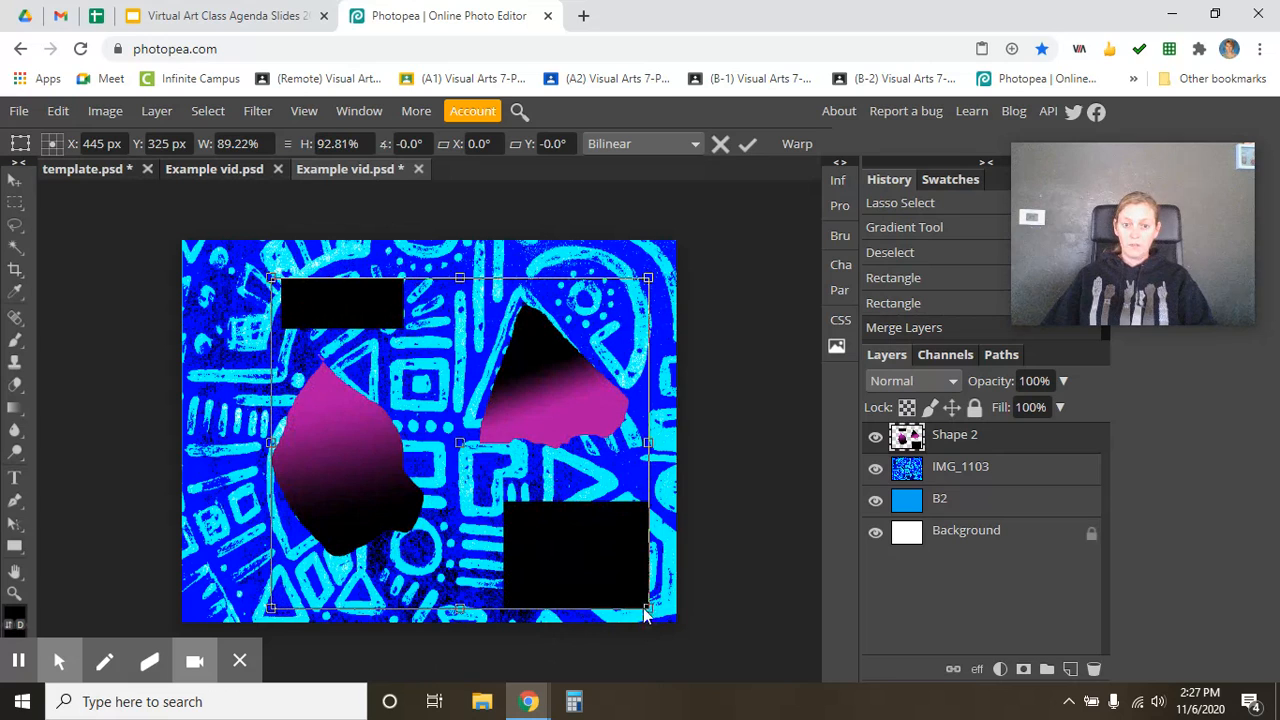
left_click_drag(646, 606, 816, 715)
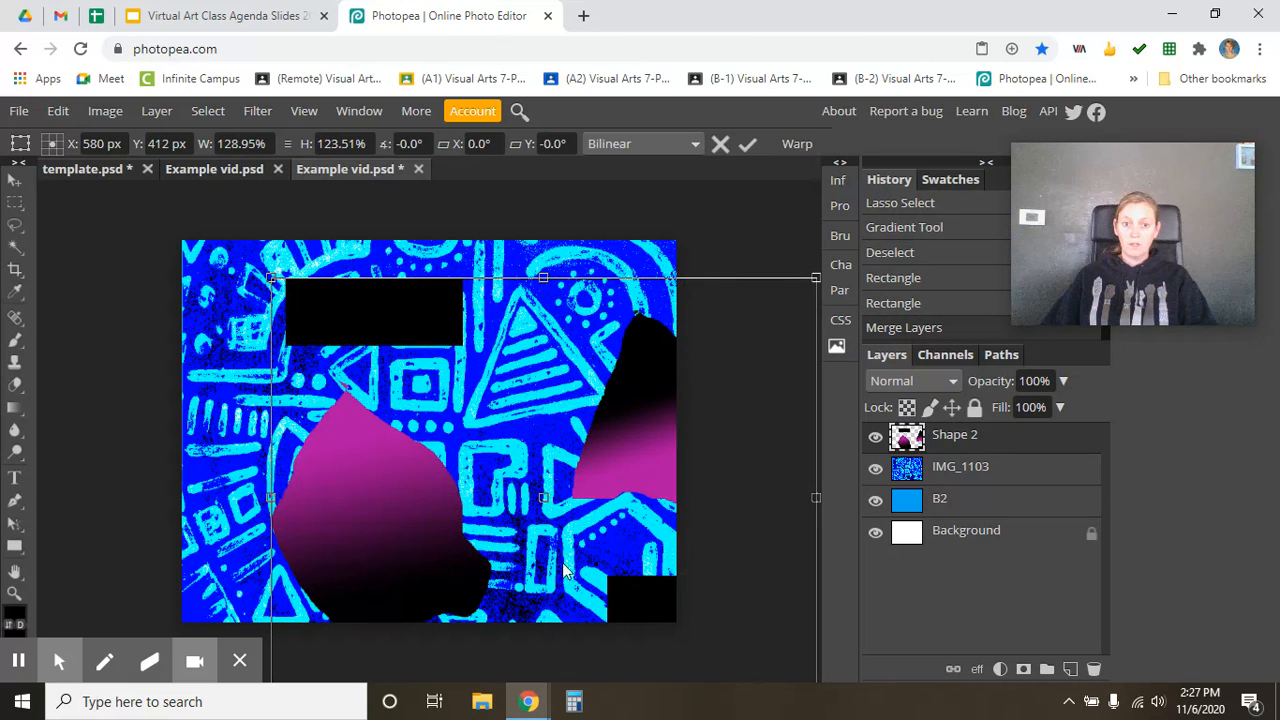
left_click_drag(474, 566, 379, 520)
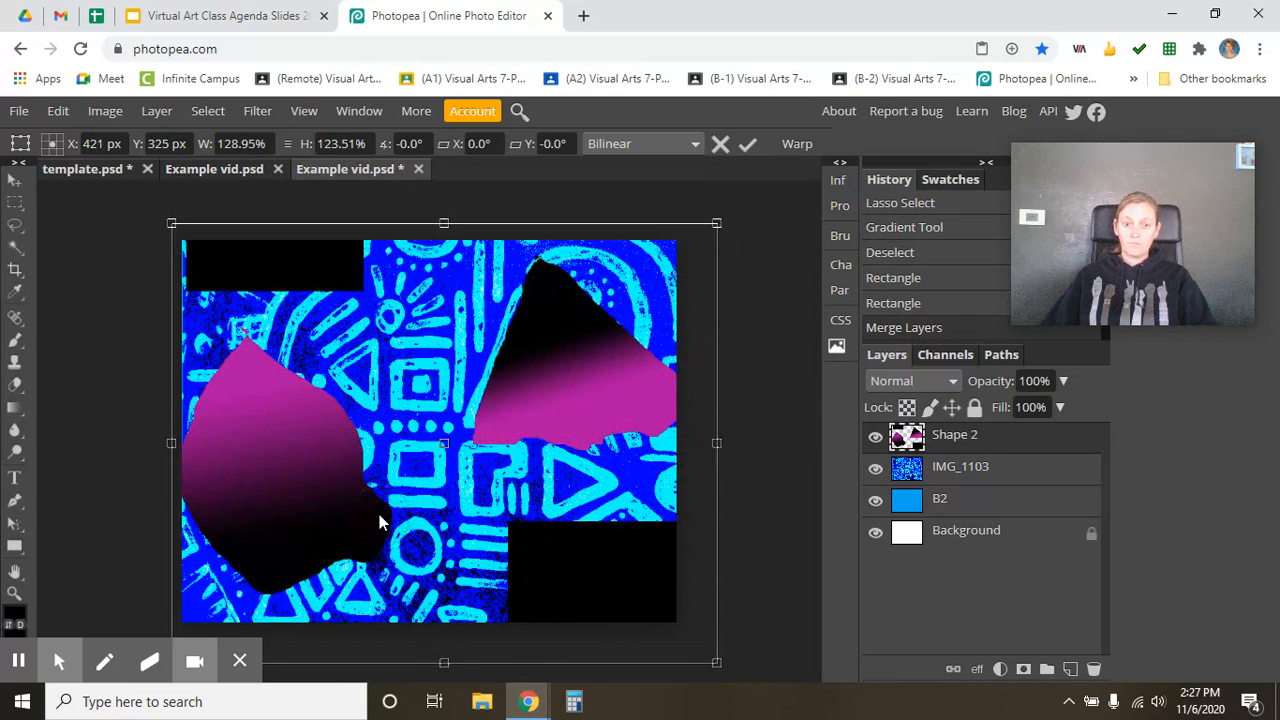
- Try the merged layer's opacity and return it to 100%, and compare blend modes from Dissolve through Color Dodge, settling on Lighten
left_click(1064, 381)
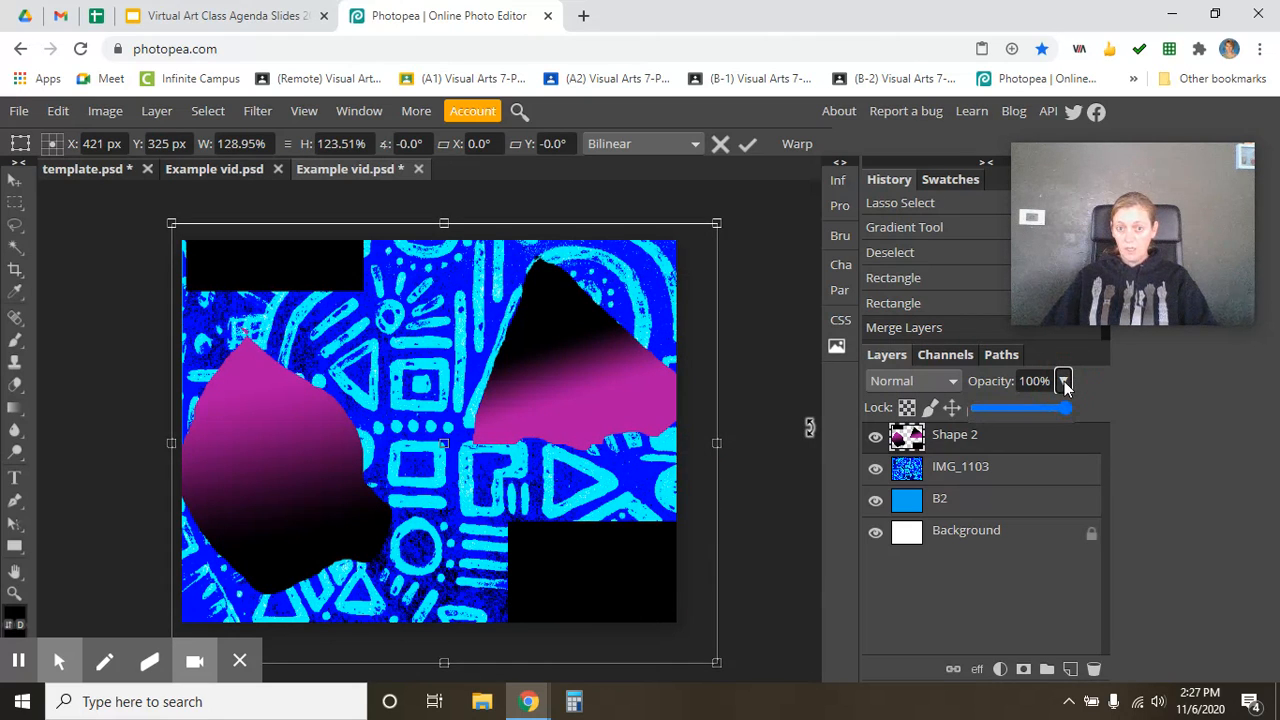
mouse_move(1066, 408)
left_mouse_down()
mouse_move(1053, 408)
mouse_move(1085, 409)
left_mouse_up()
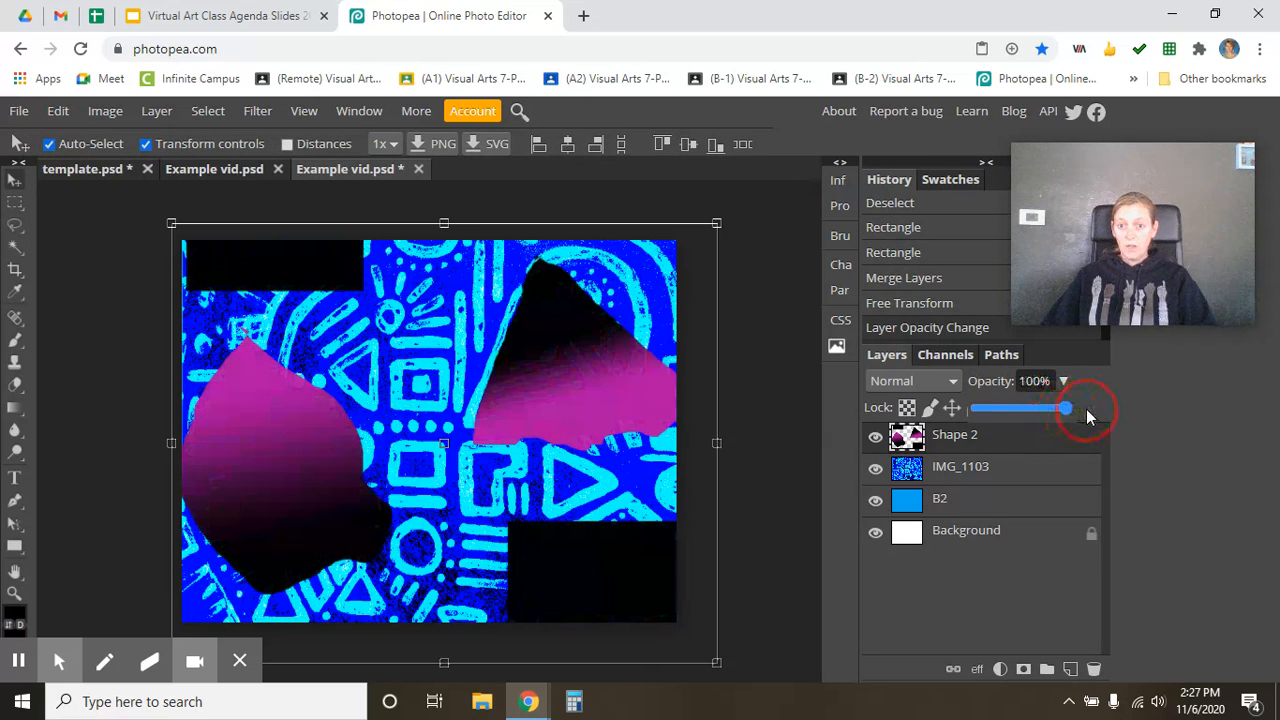
left_click(950, 383)
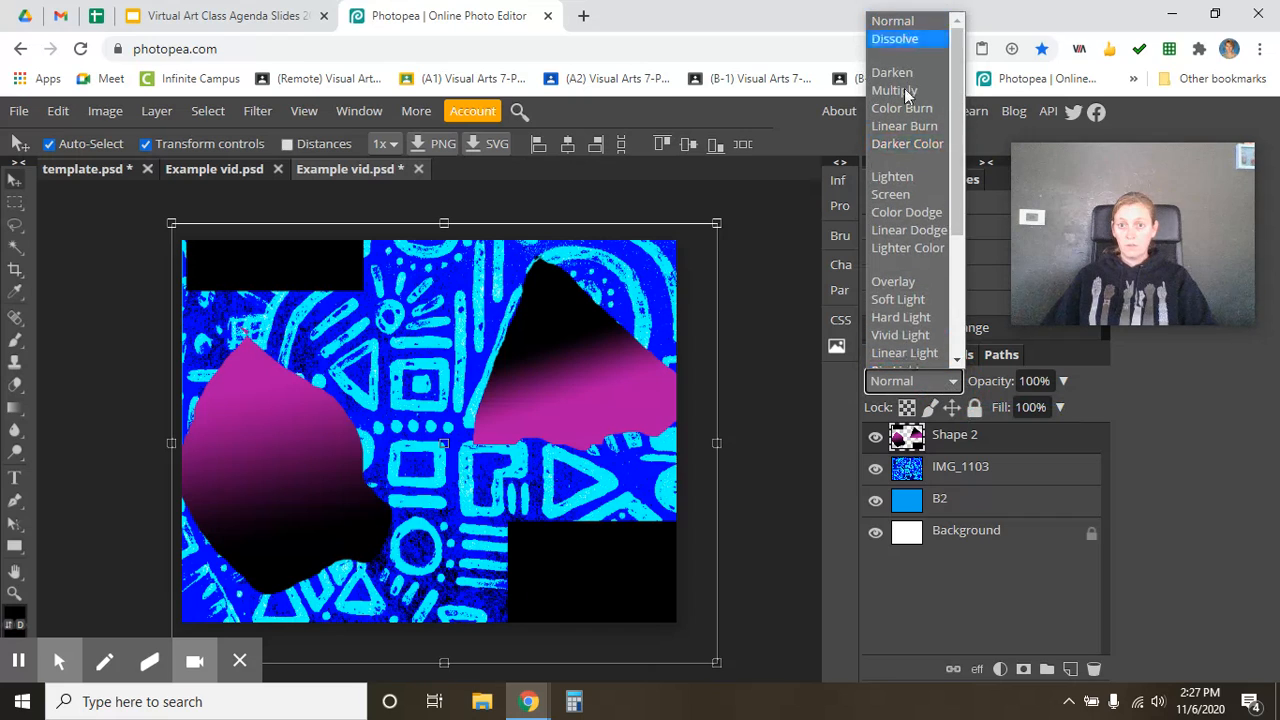
left_click(912, 40)
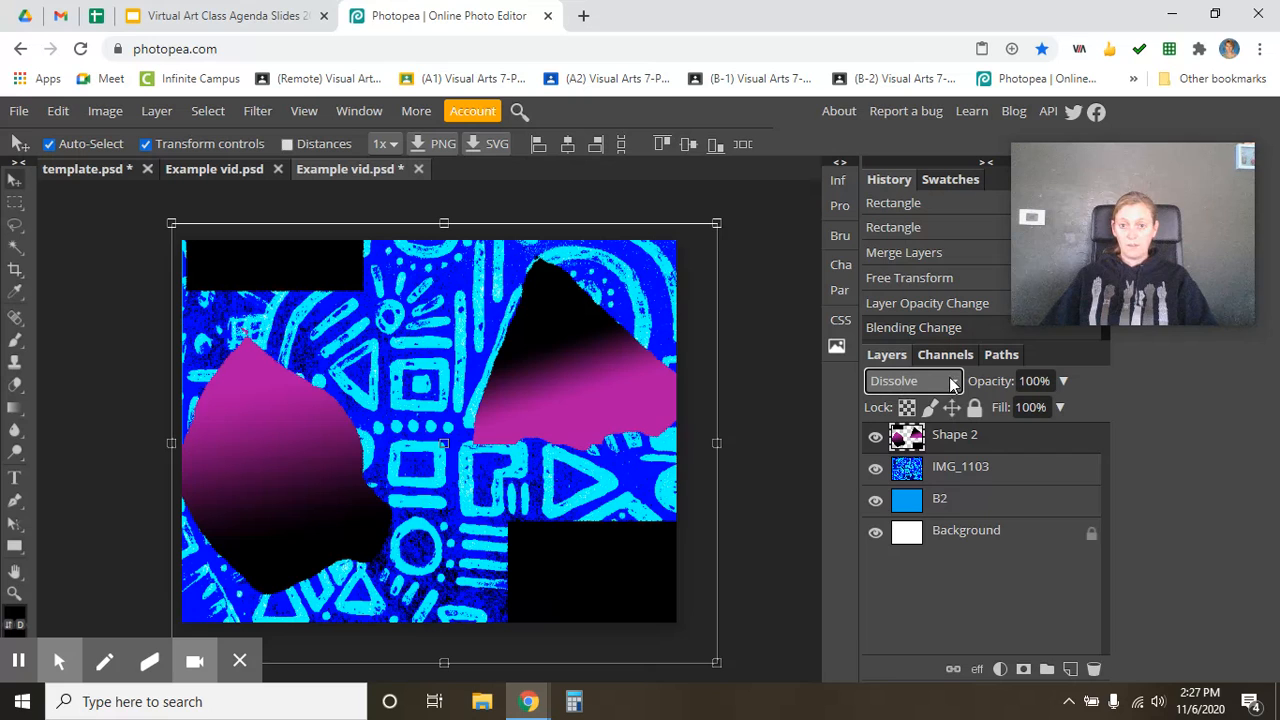
scroll(952, 383, "down", 1)
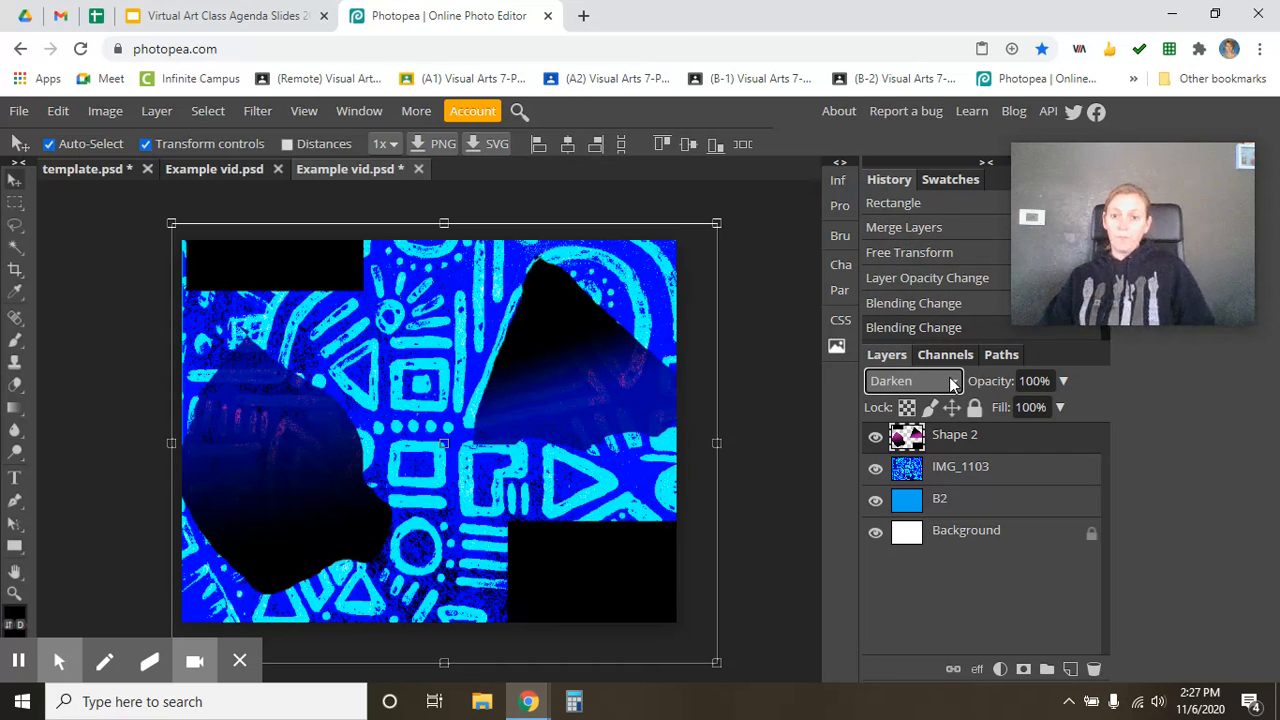
scroll(952, 383, "down", 1)
scroll(952, 383, "down", 2)
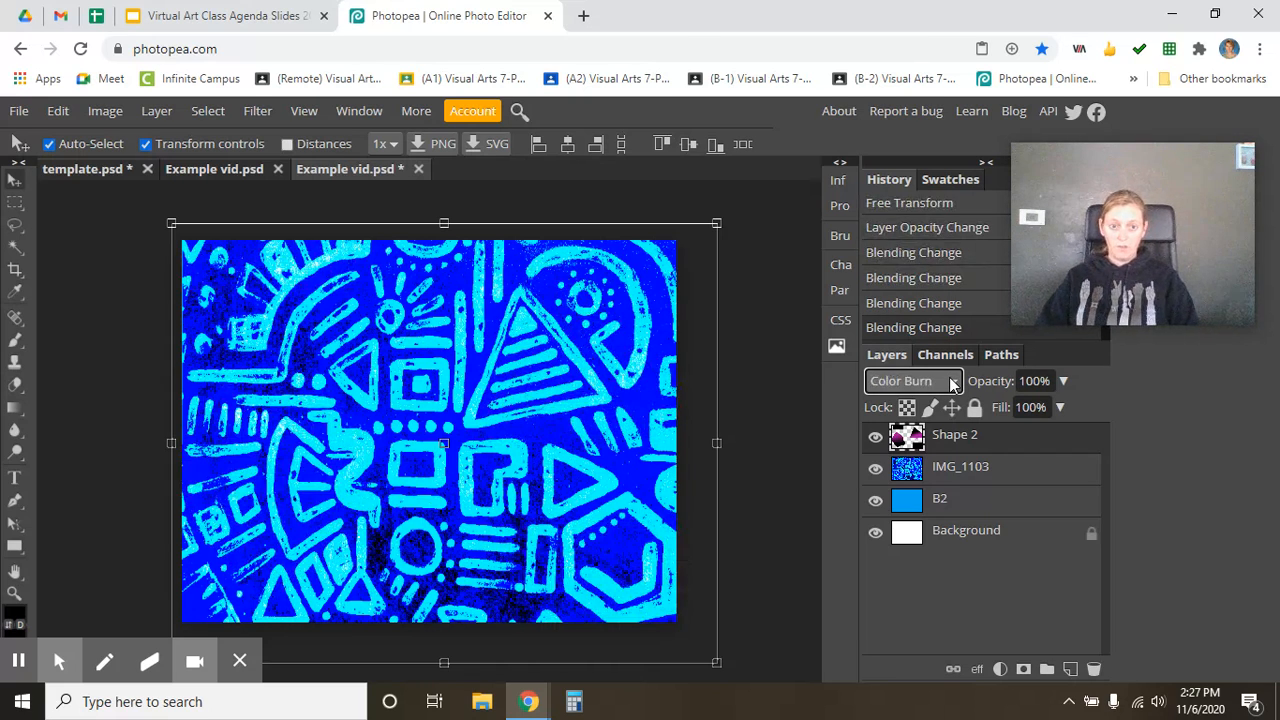
scroll(952, 383, "down", 1)
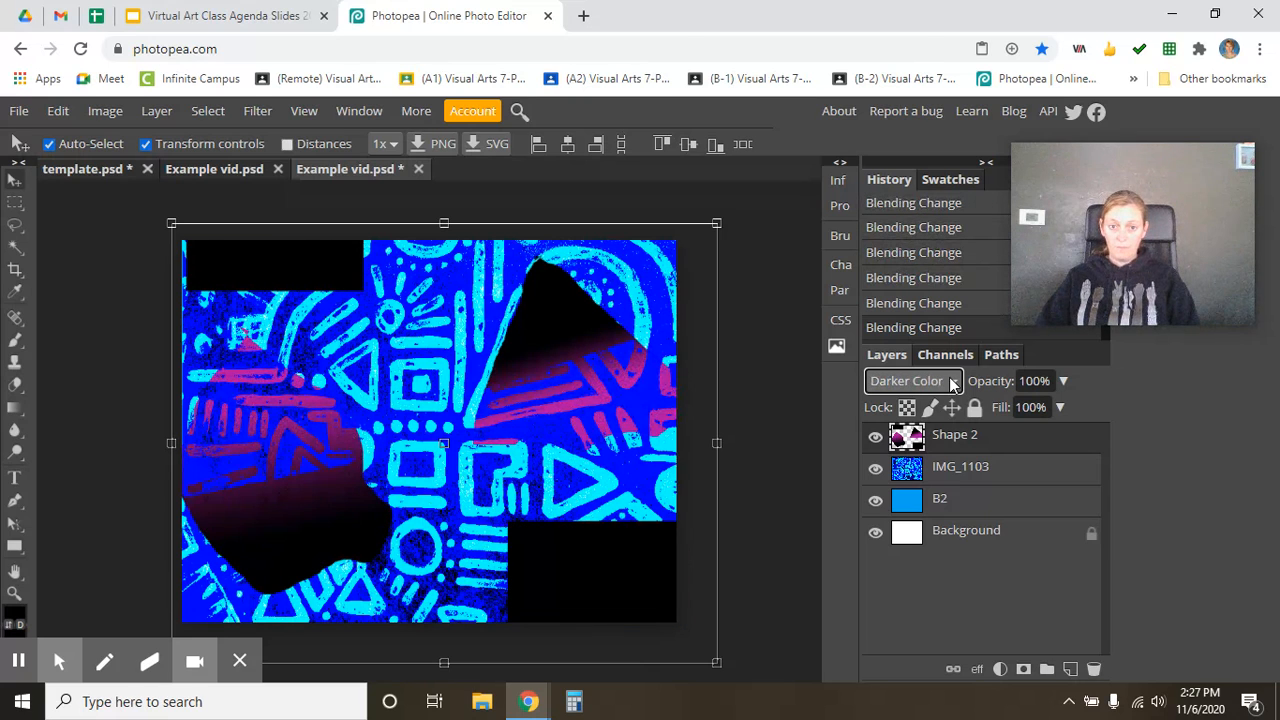
scroll(952, 383, "down", 1)
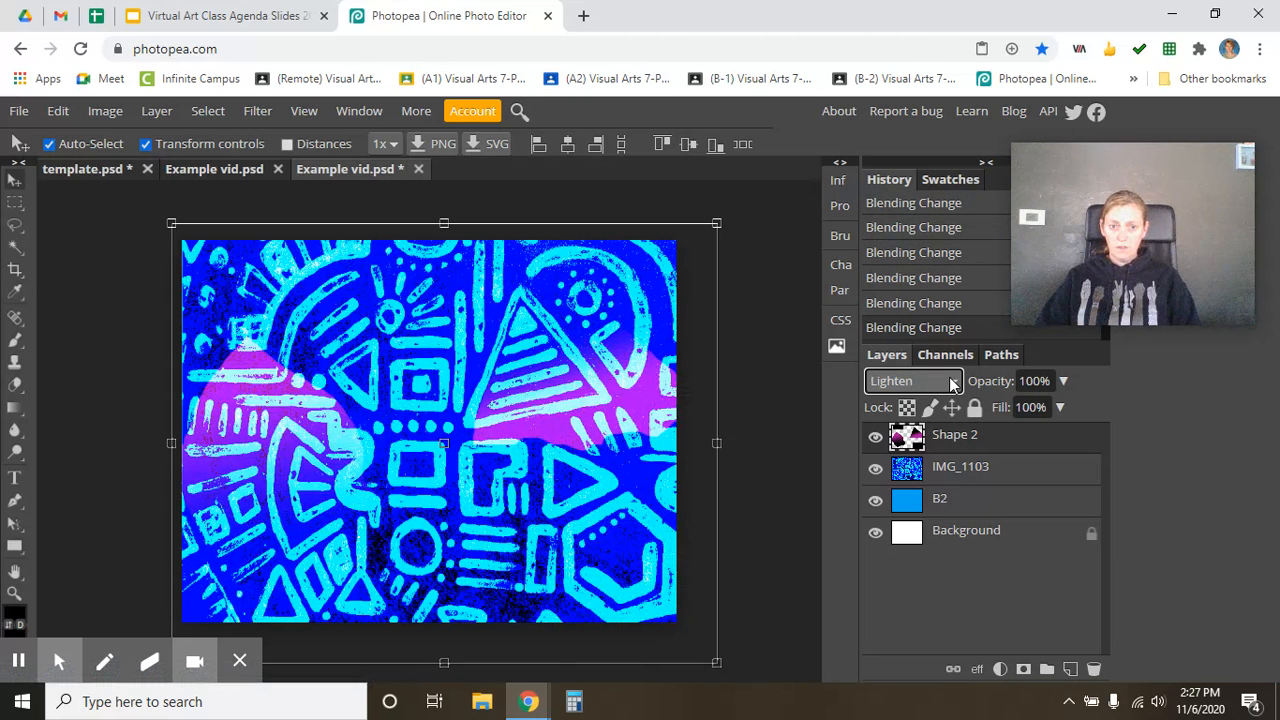
scroll(952, 383, "down", 2)
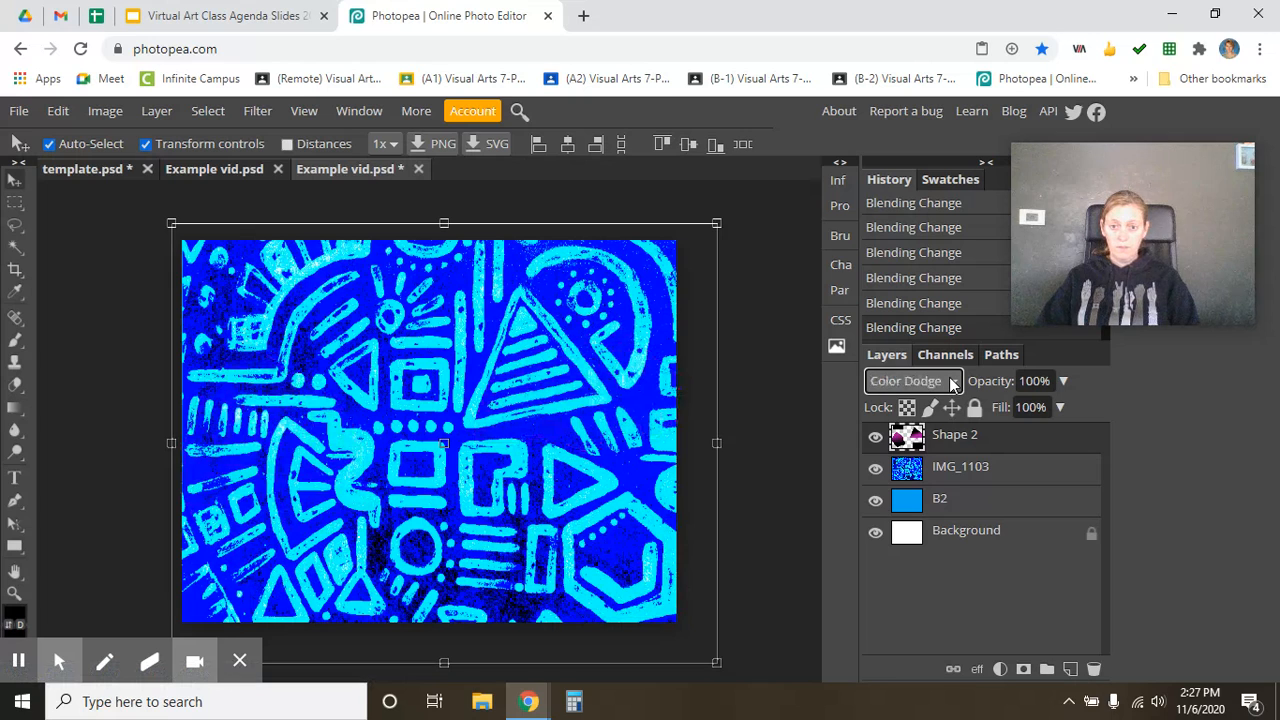
scroll(952, 383, "down", 1)
scroll(952, 384, "up", 1)
scroll(952, 384, "down", 1)
scroll(952, 384, "up", 2)
scroll(952, 384, "up", 2)
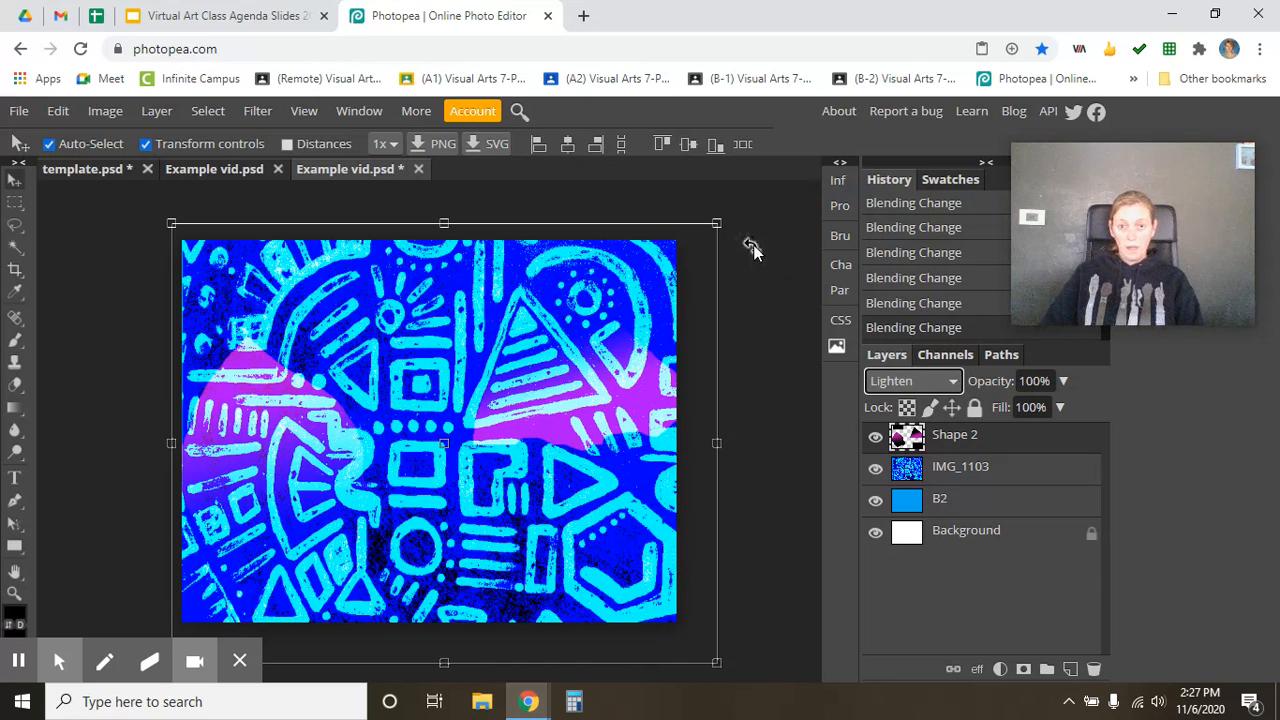
- Rotate the merged layer by about -0.5°, scale it to about 79% wide and 82% high, and centre it at about X 375, Y 306 px
left_click_drag(711, 218, 611, 298)
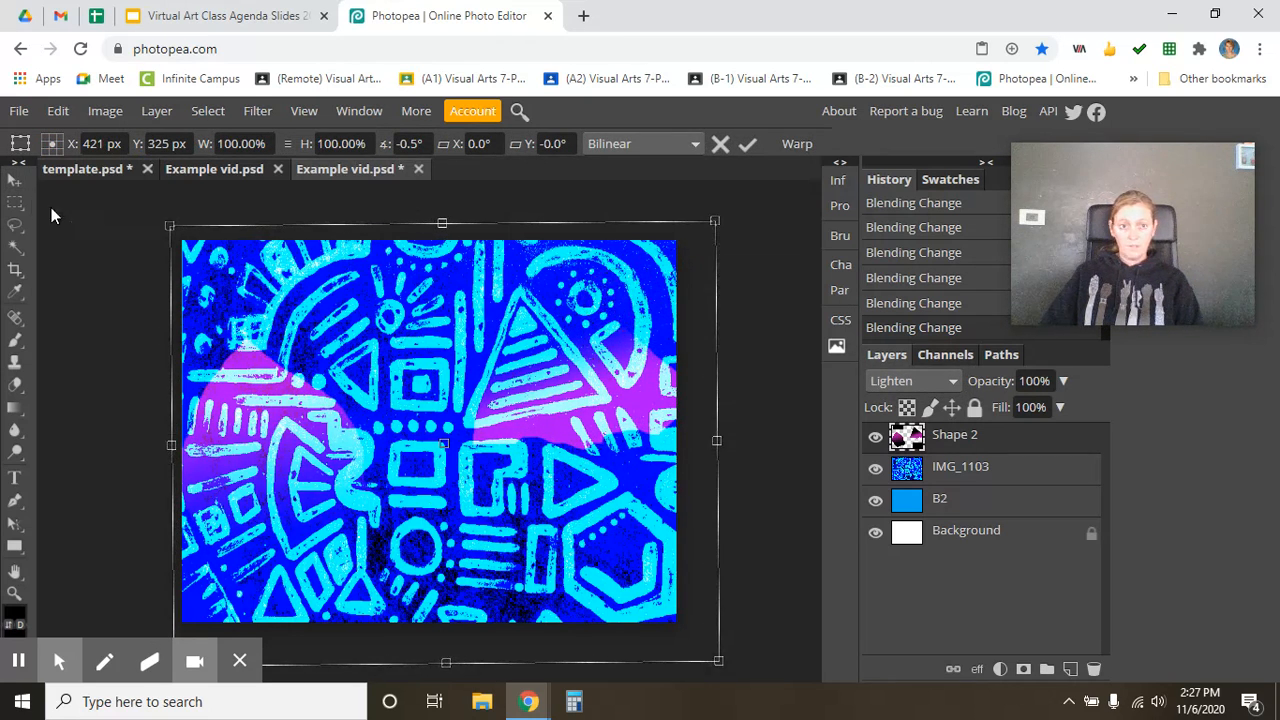
left_click(14, 180)
left_click_drag(172, 224, 245, 262)
left_click_drag(450, 425, 413, 420)
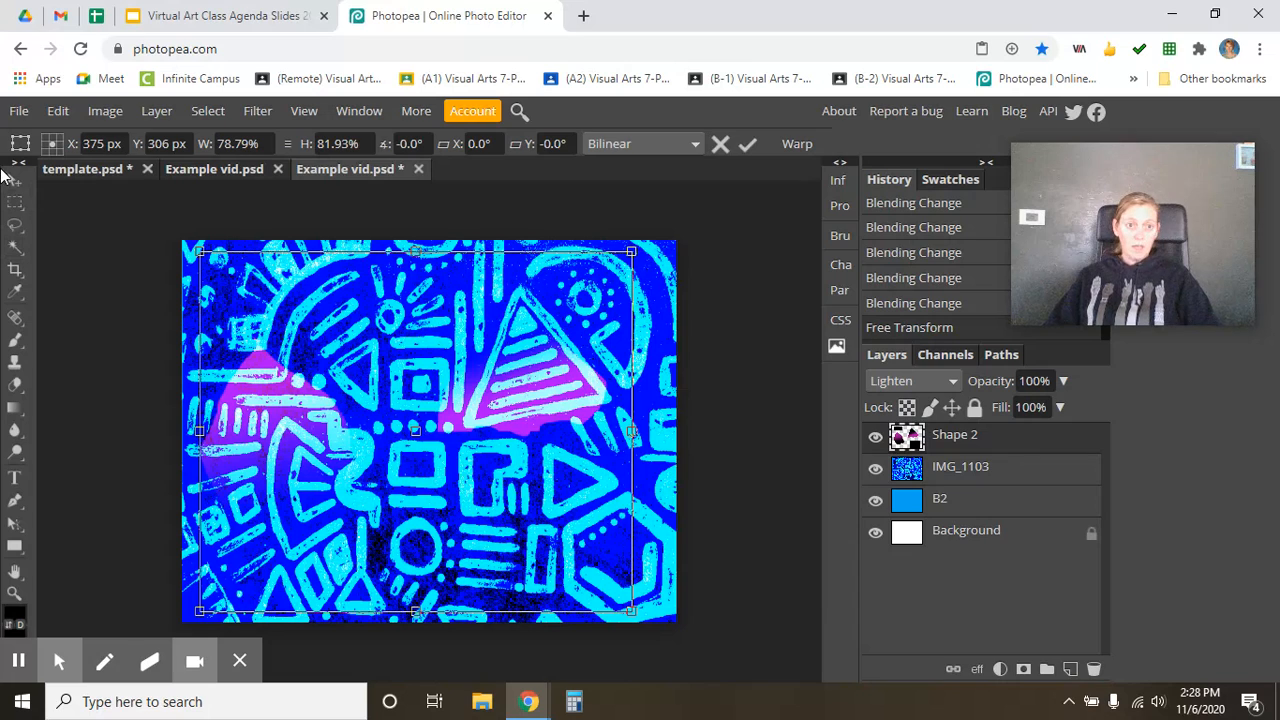
- Apply the transform and save the project as a PSD file
left_click(19, 113)
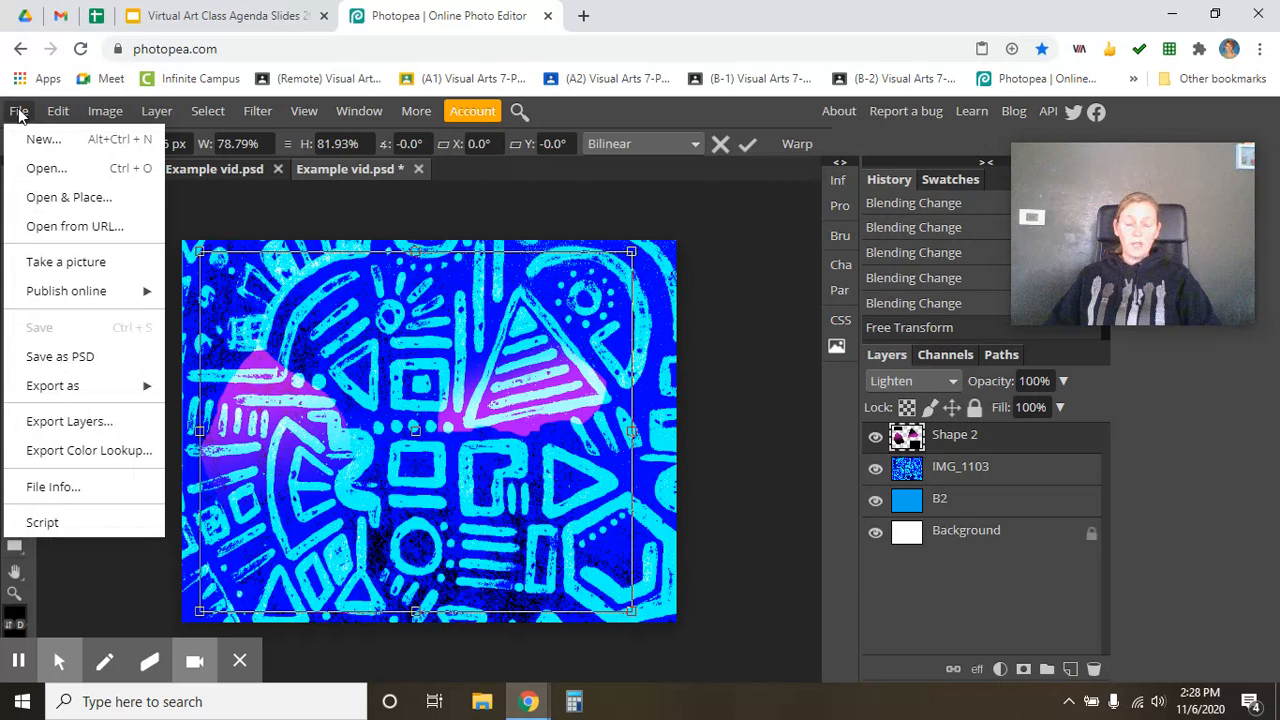
left_click(64, 357)
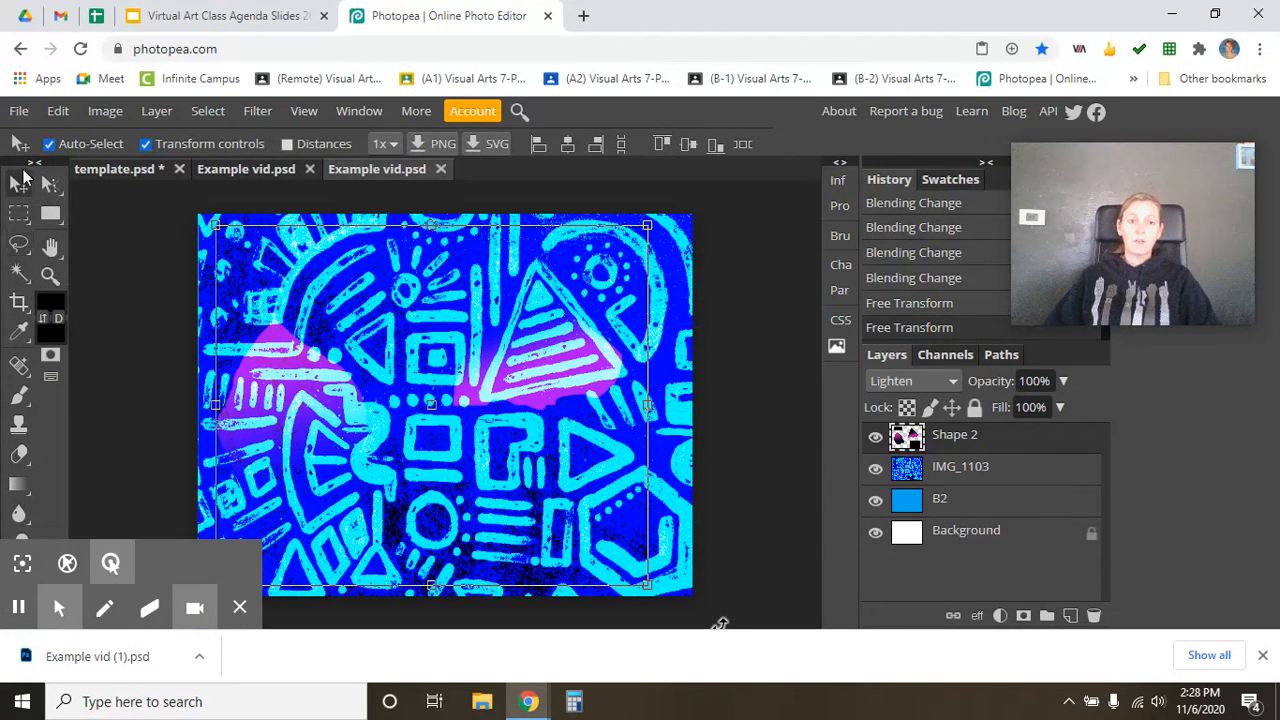
- Export the finished artwork as a PNG image at 792 × 612 px and 100% quality
left_click(19, 113)
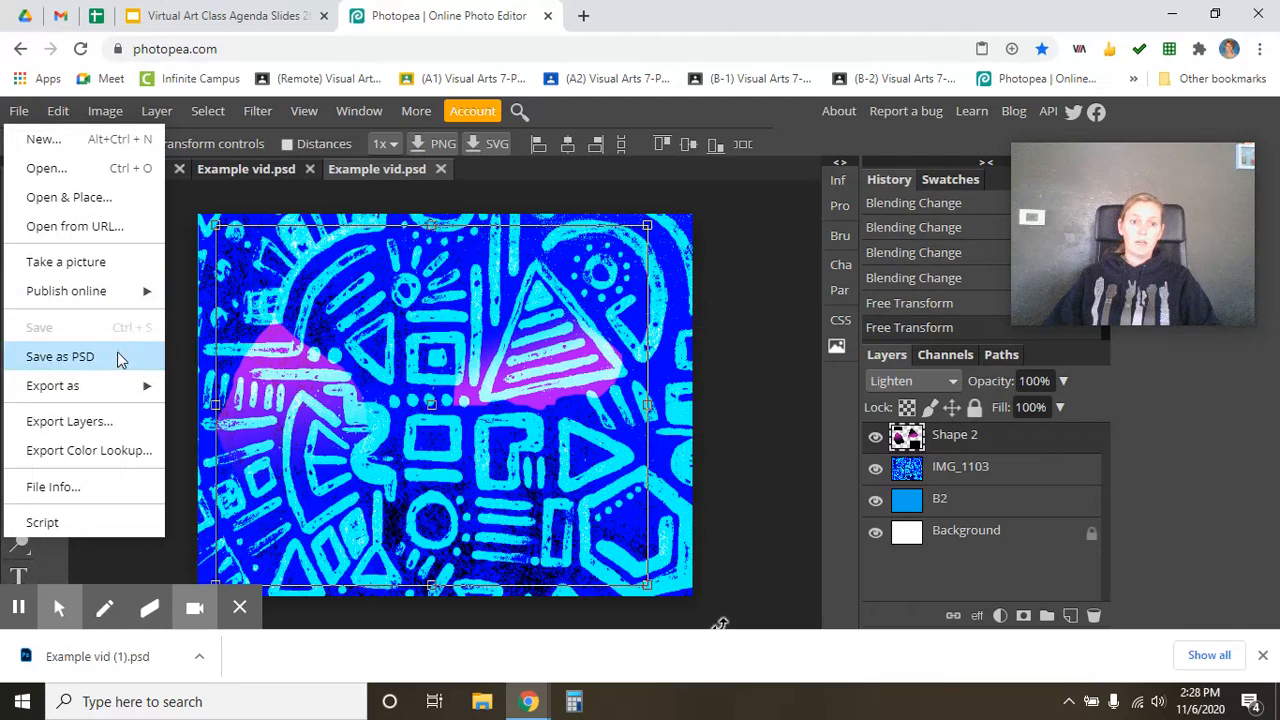
mouse_move(118, 388)
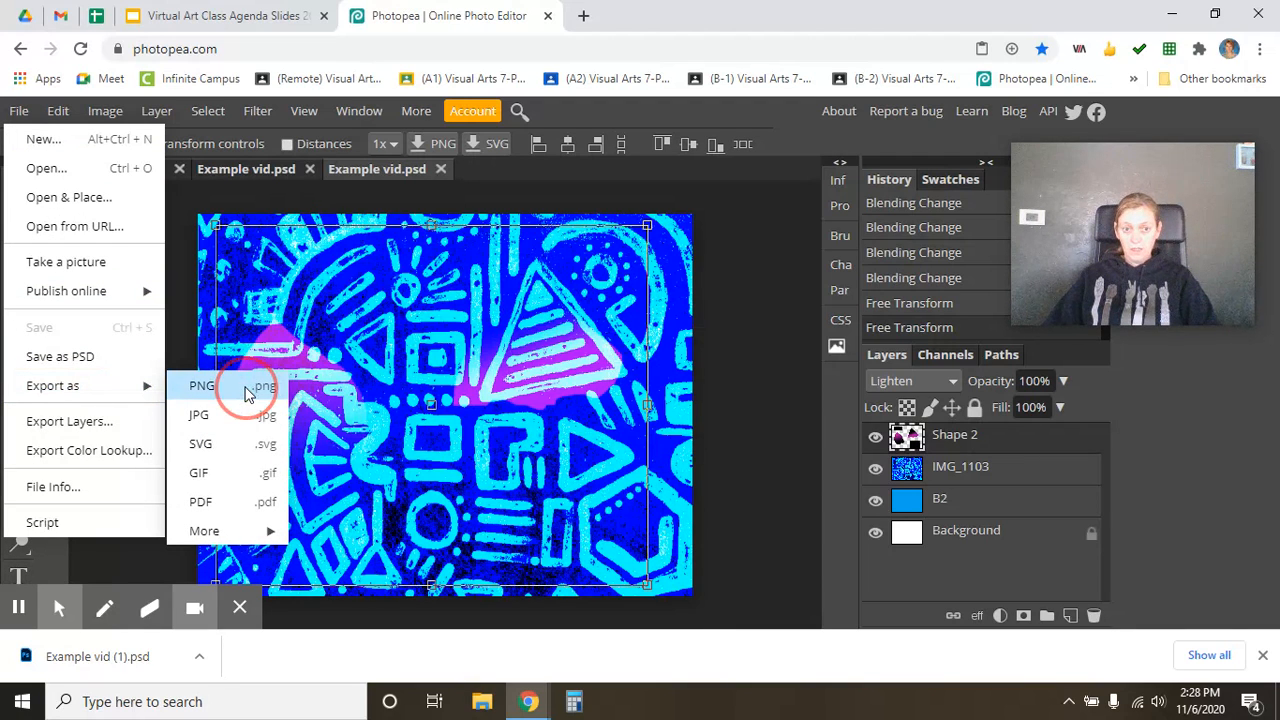
left_click(248, 389)
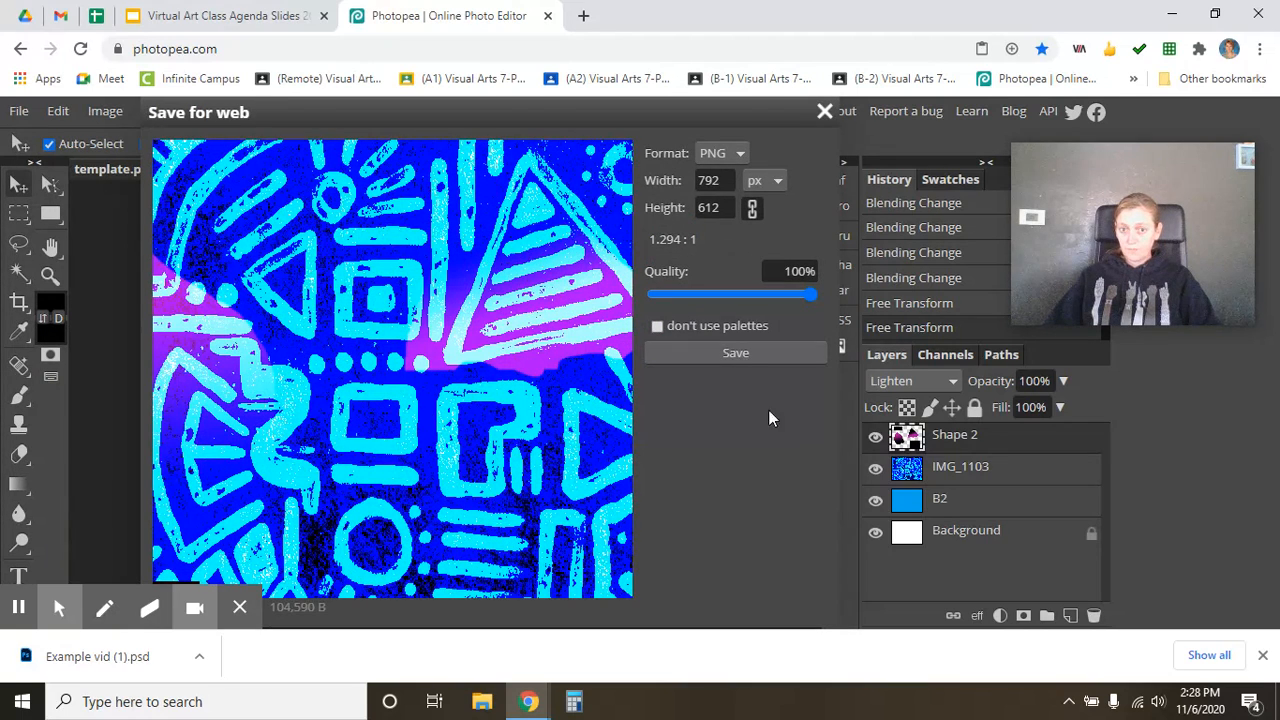
left_click(743, 355)
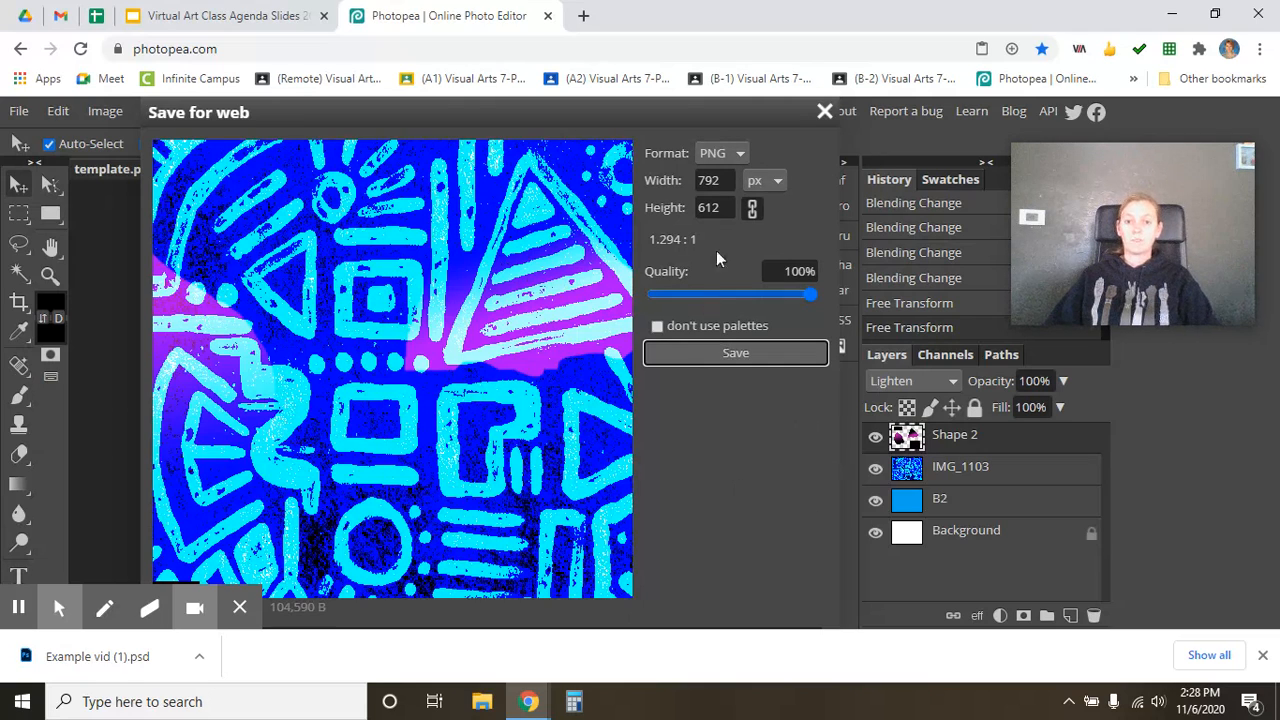
left_click(722, 352)
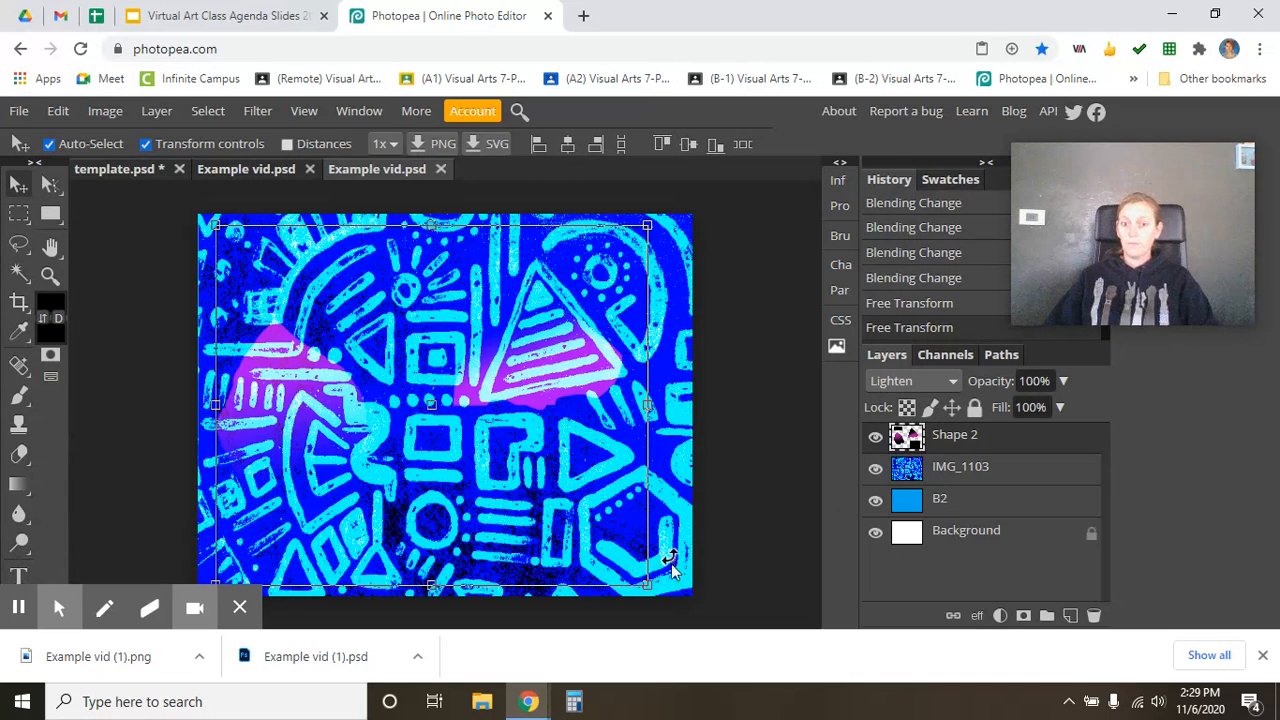
left_click(1197, 50)
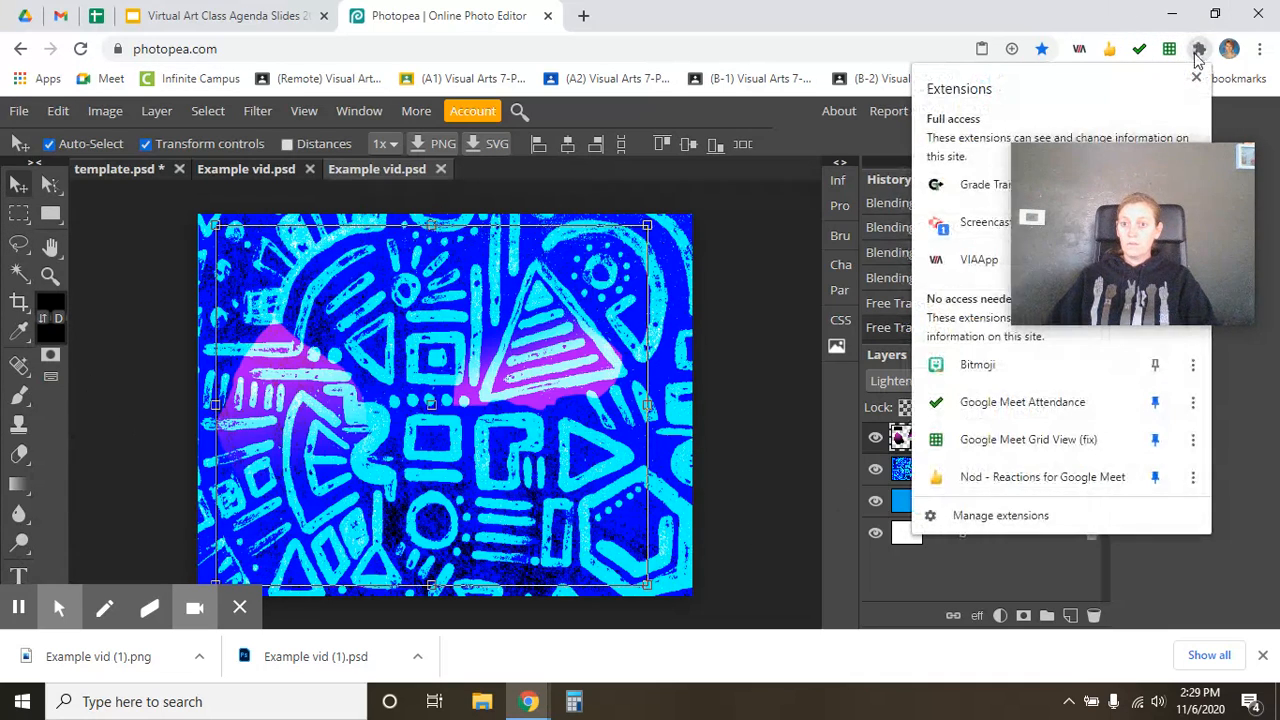
left_click(973, 222)
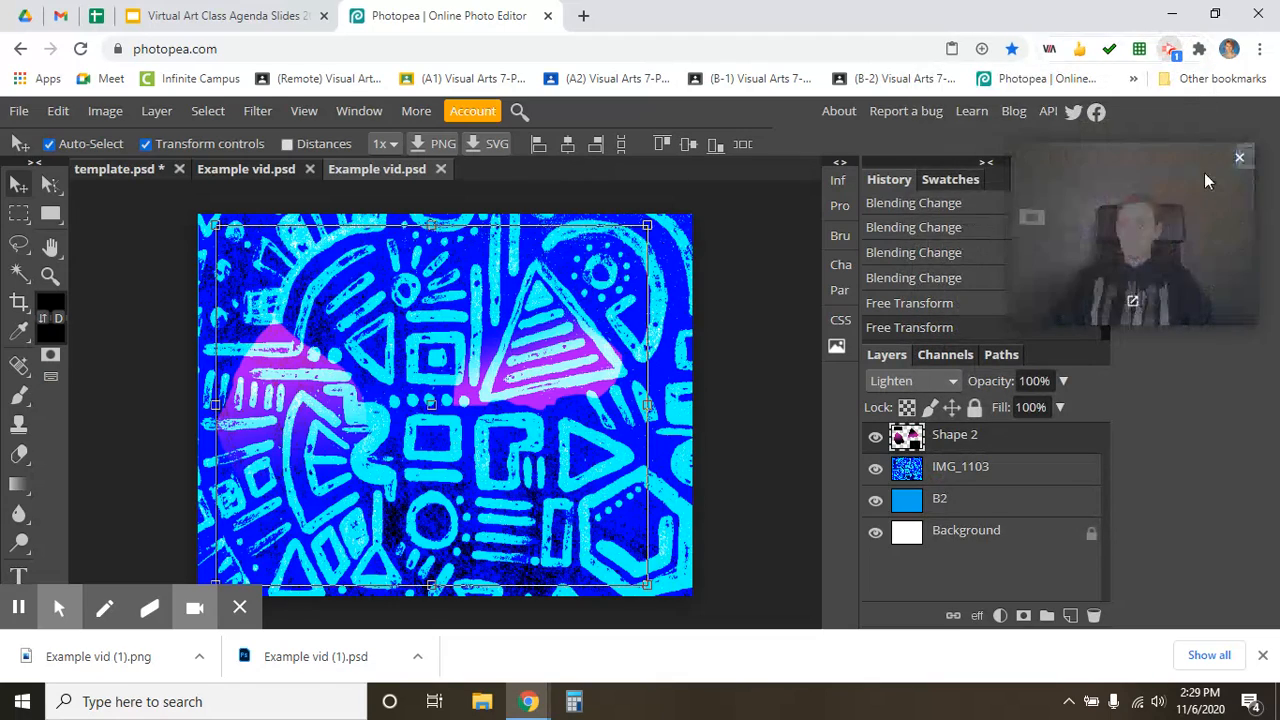